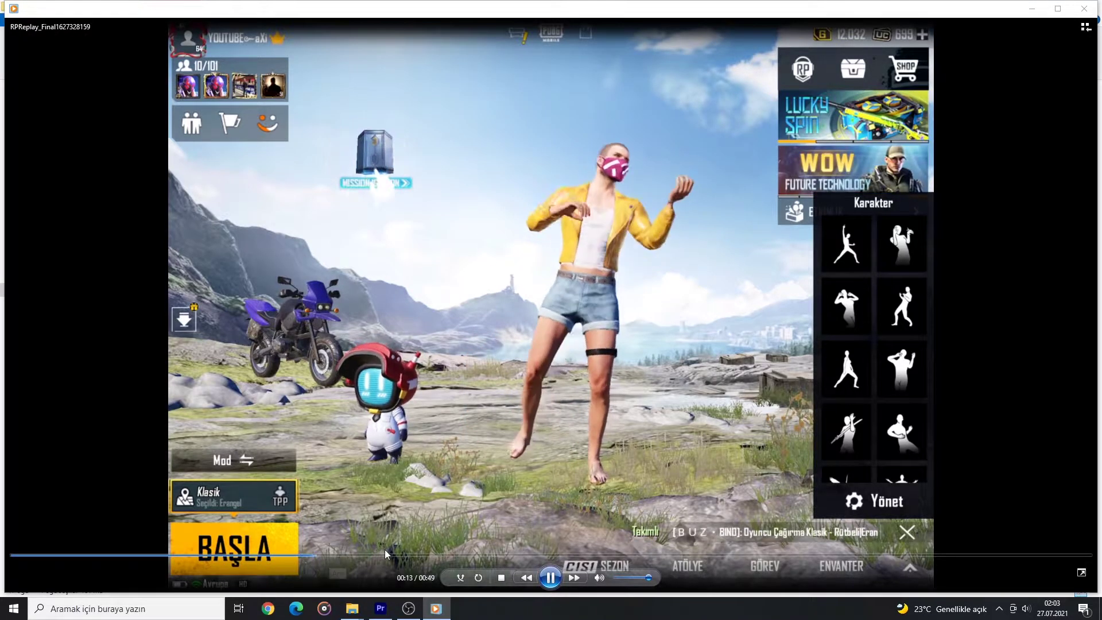
left_click(608, 557)
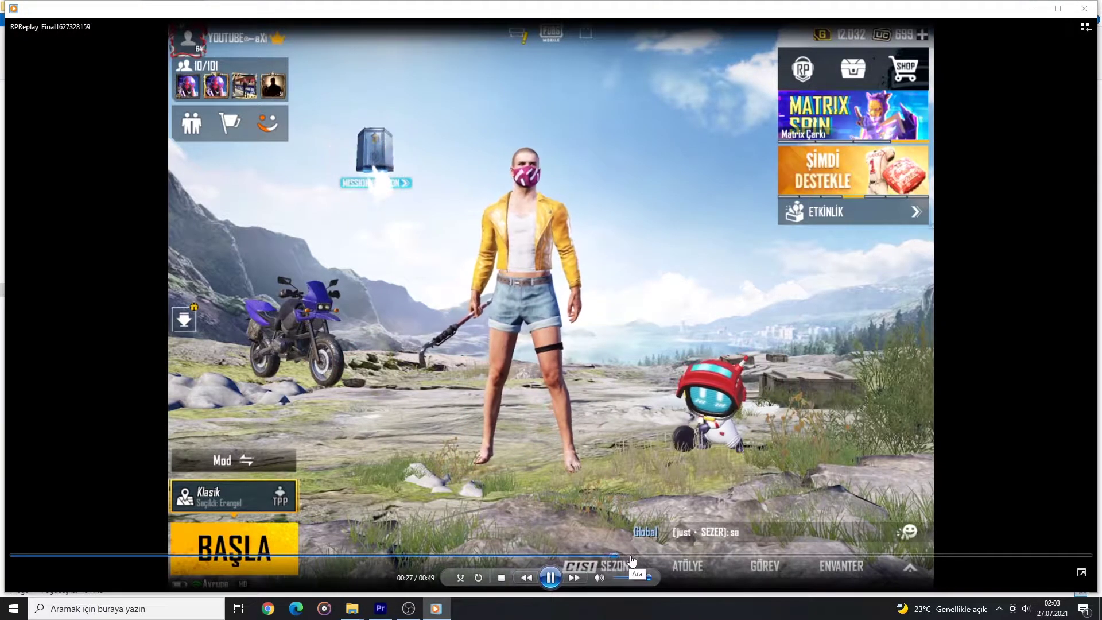
left_click(698, 557)
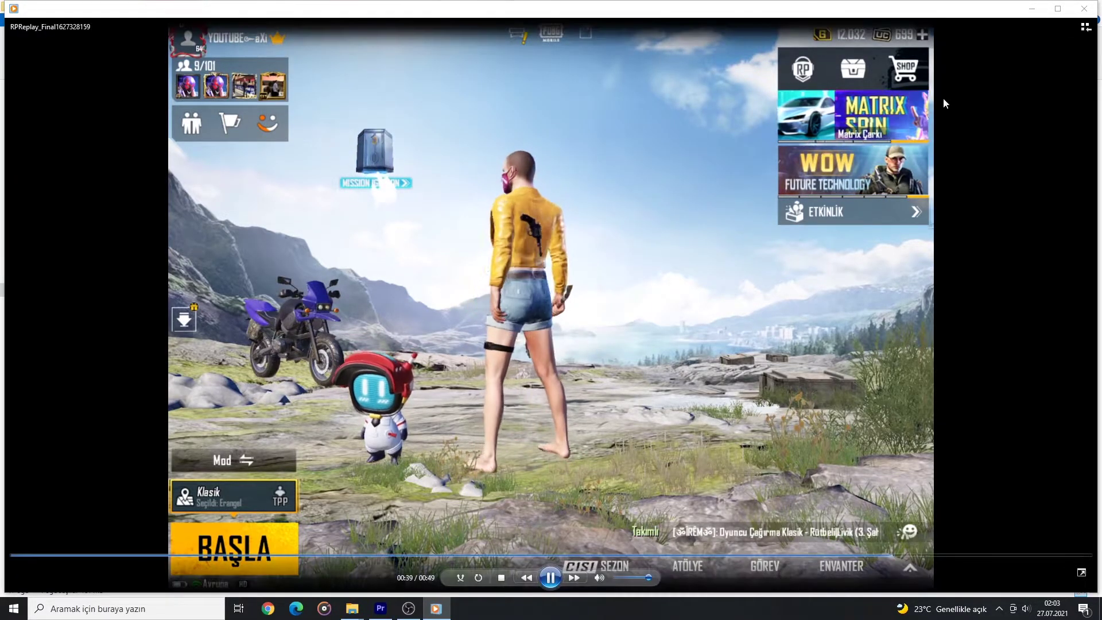
left_click(1085, 8)
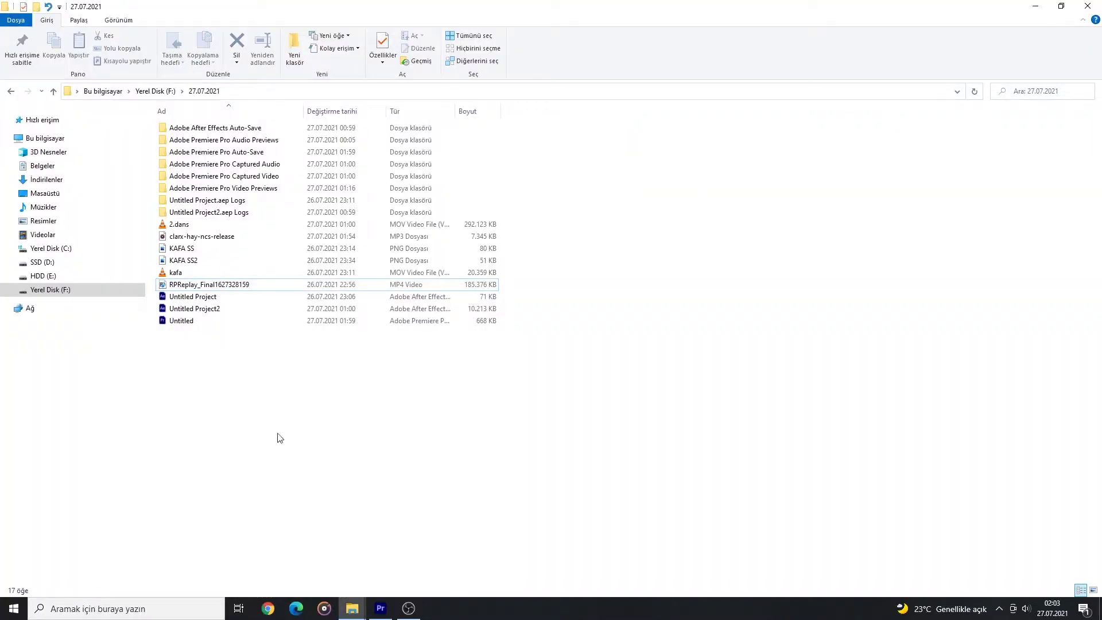
left_click(380, 609)
right_click(193, 434)
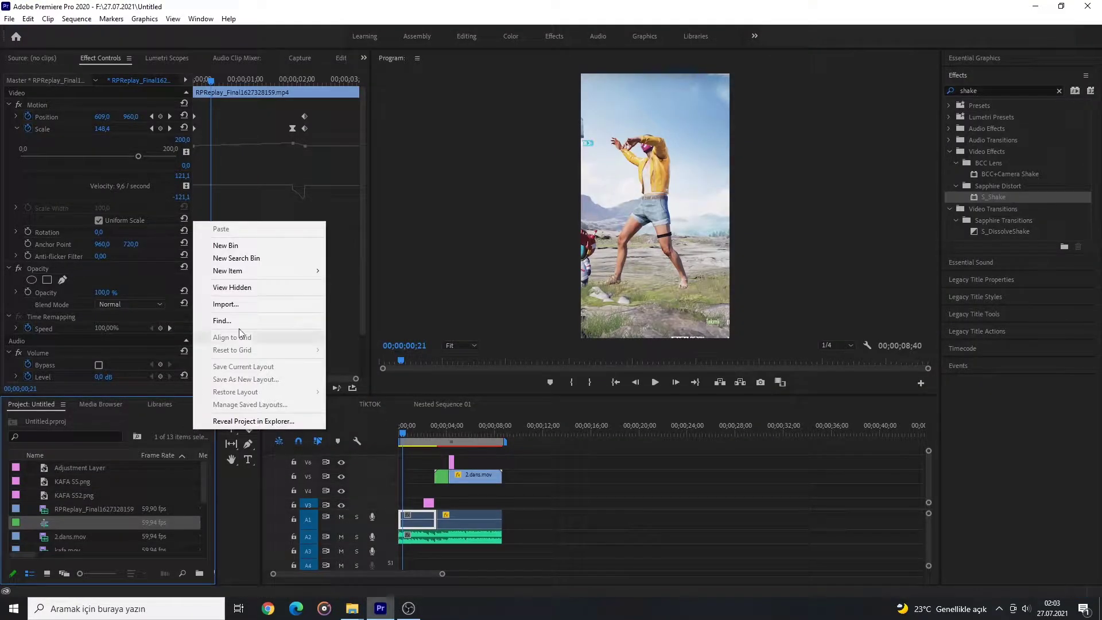
mouse_move(270, 272)
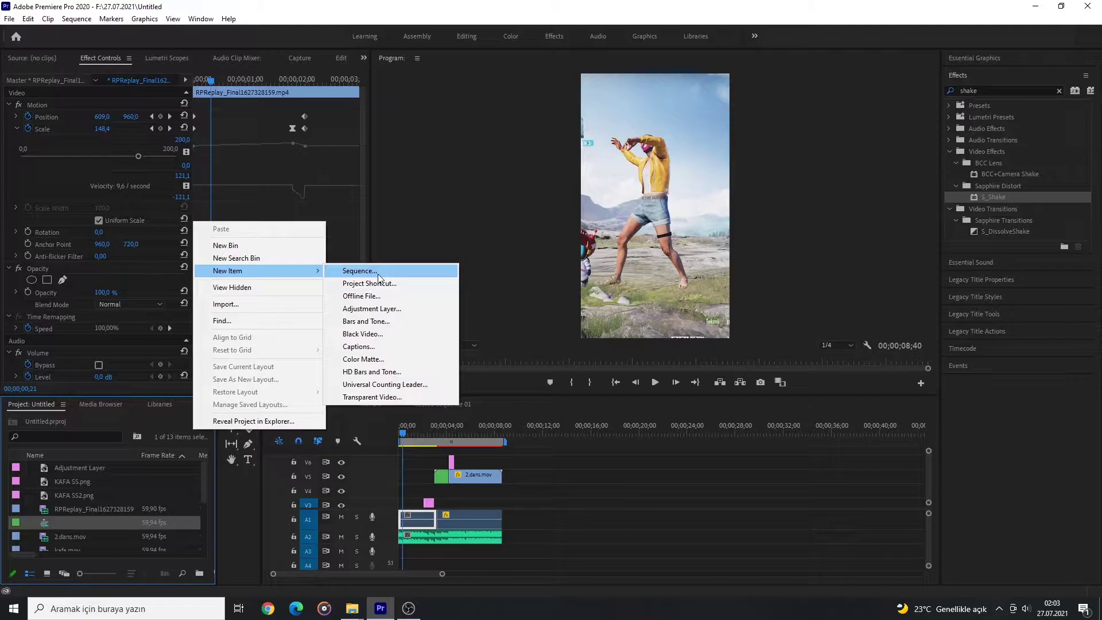
left_click(489, 216)
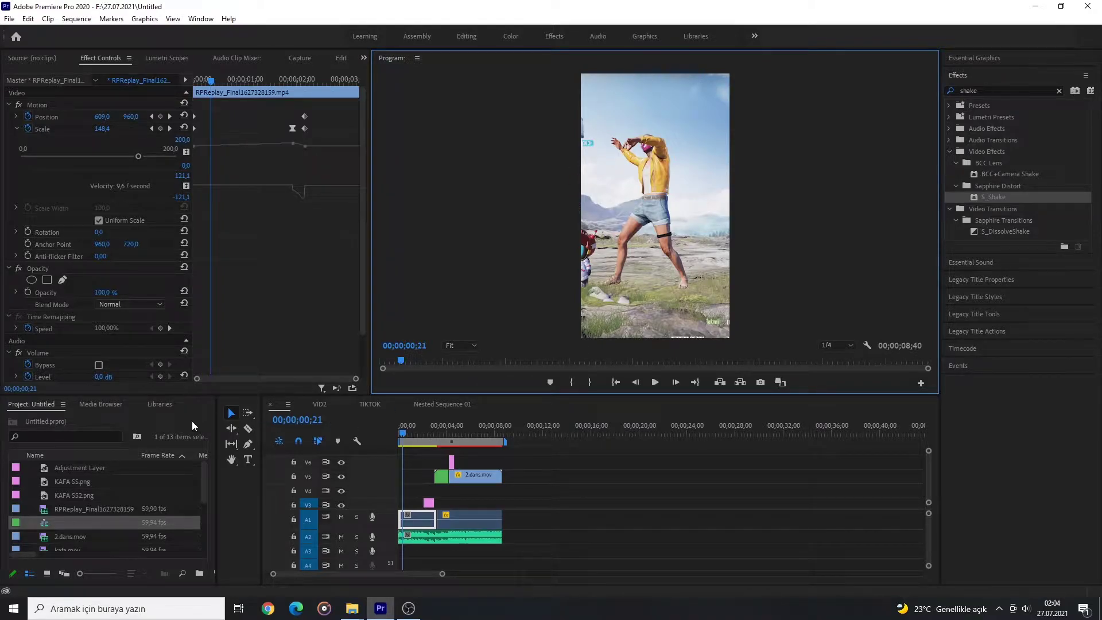
right_click(177, 416)
left_click(165, 422)
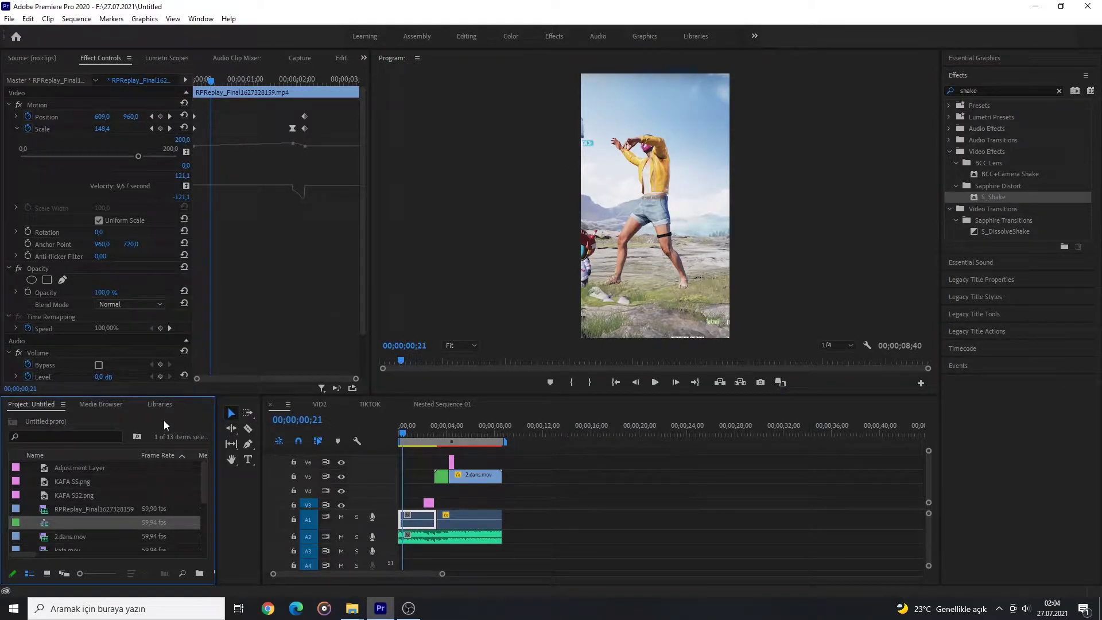
right_click(164, 421)
key("Down")
key("Down")
key("Return")
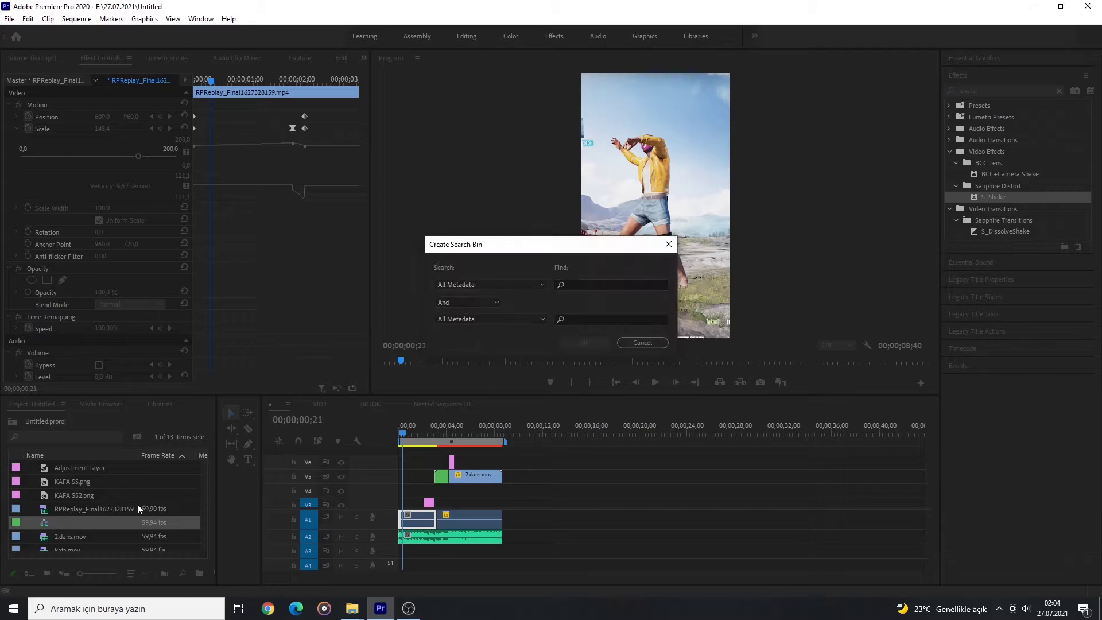
left_click(626, 343)
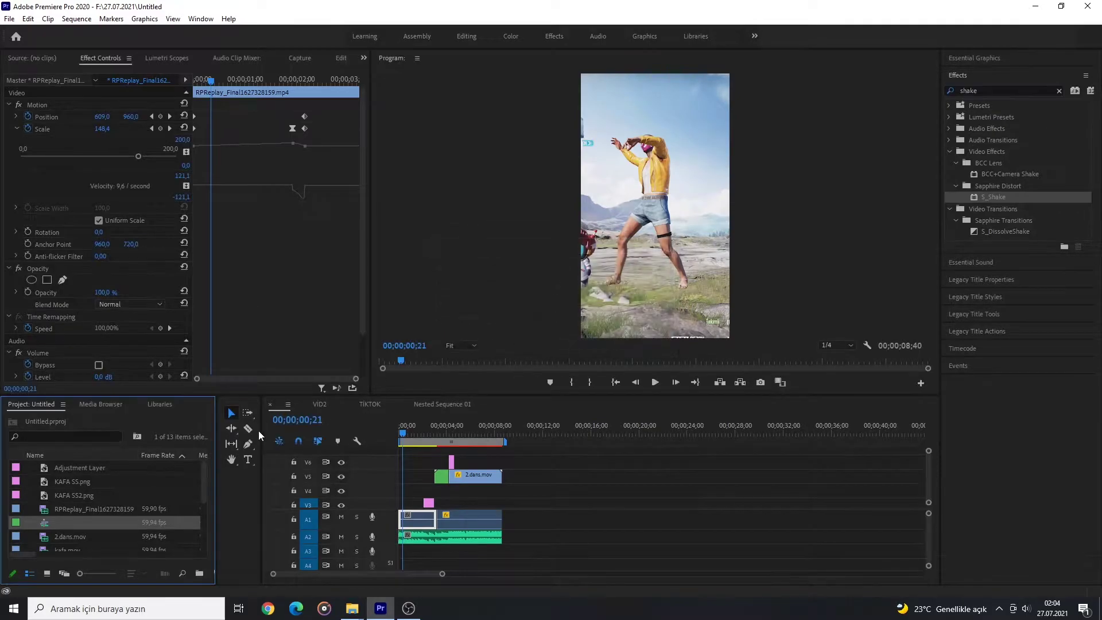
Step: Create a new sequence from the AVCHD 1080p60 preset, keeping the suggested name
right_click(168, 417)
mouse_move(265, 259)
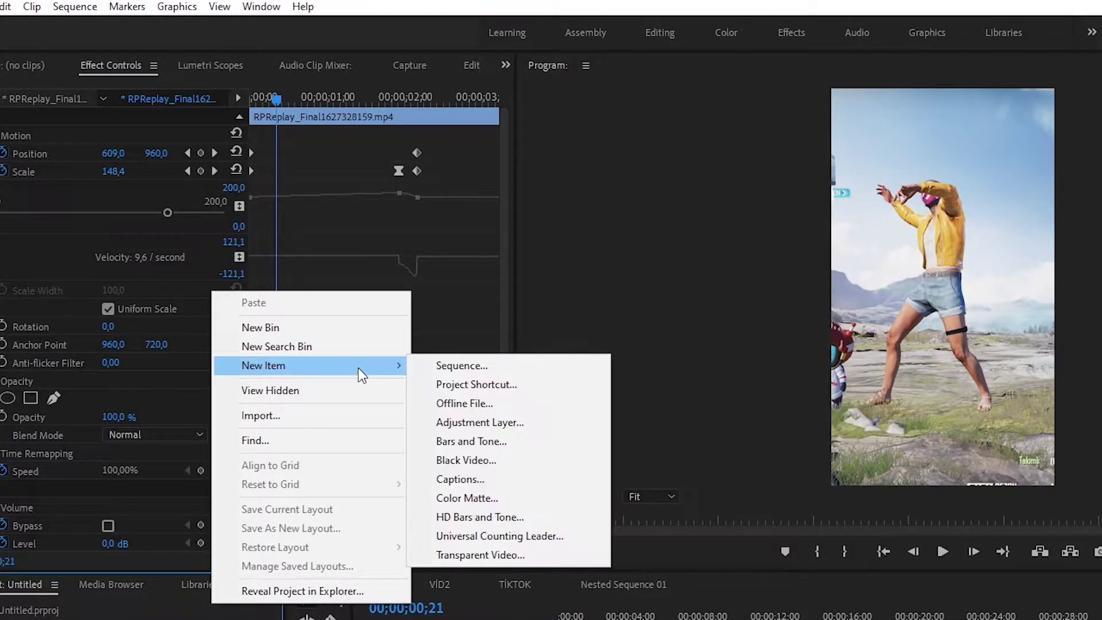
left_click(462, 366)
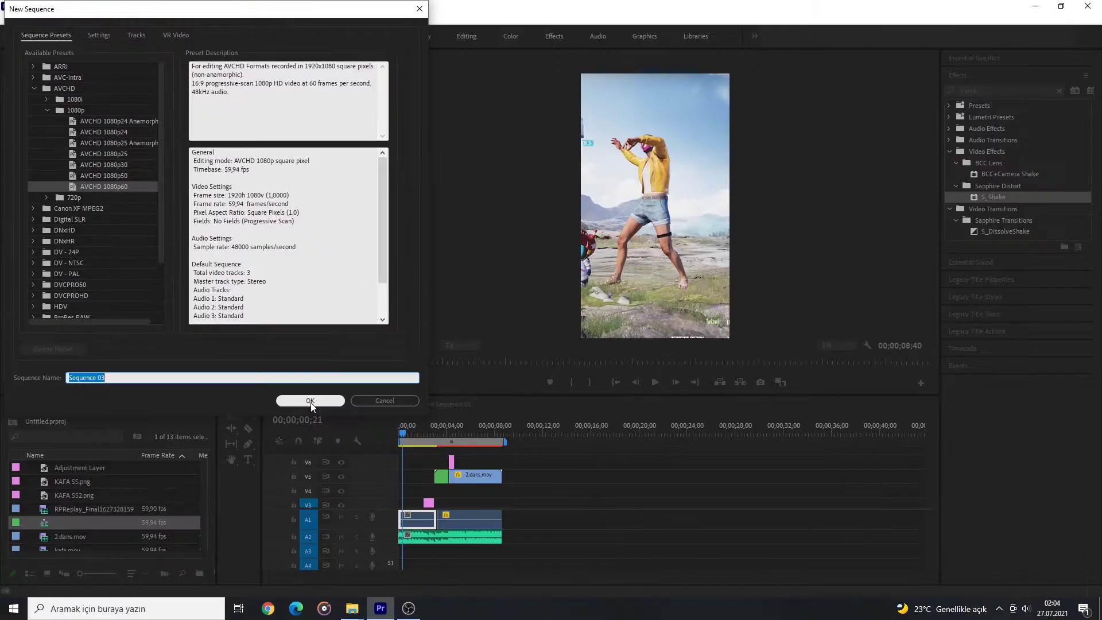
left_click(409, 573)
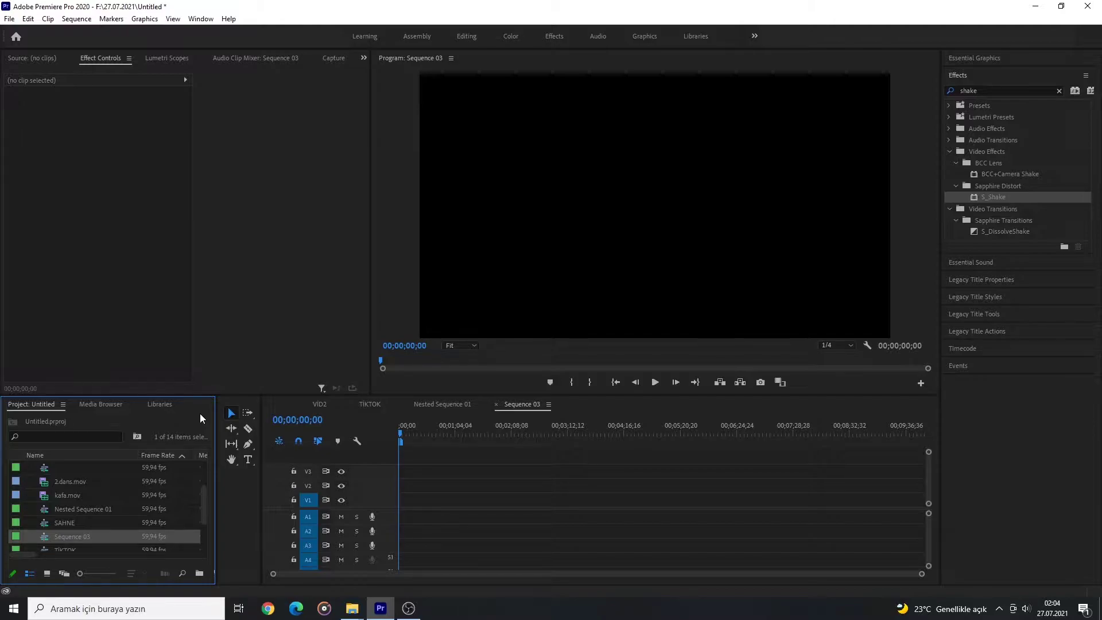
Step: Open the sequence settings of Sequence 03 and choose an editing mode that allows the frame size to be edited
scroll(89, 521, "down", 2)
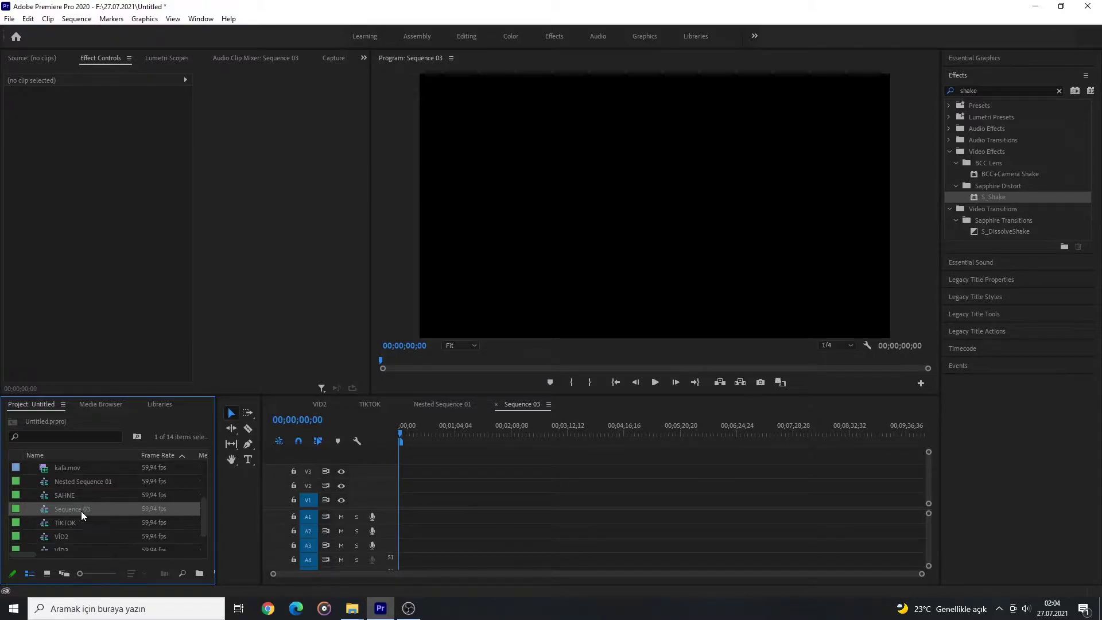
right_click(81, 511)
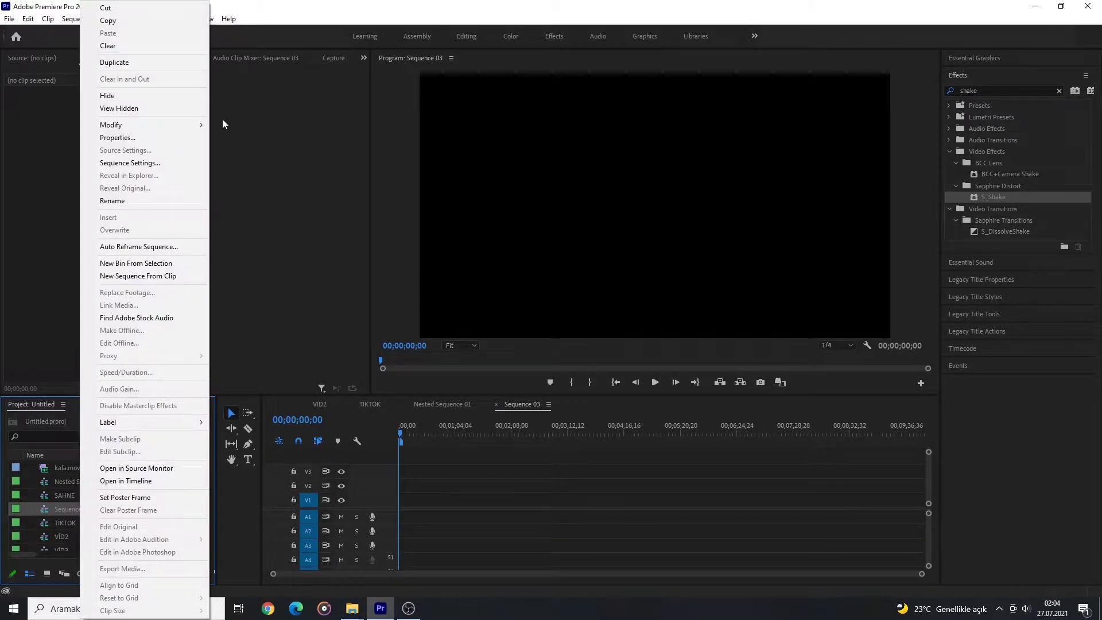
left_click(136, 163)
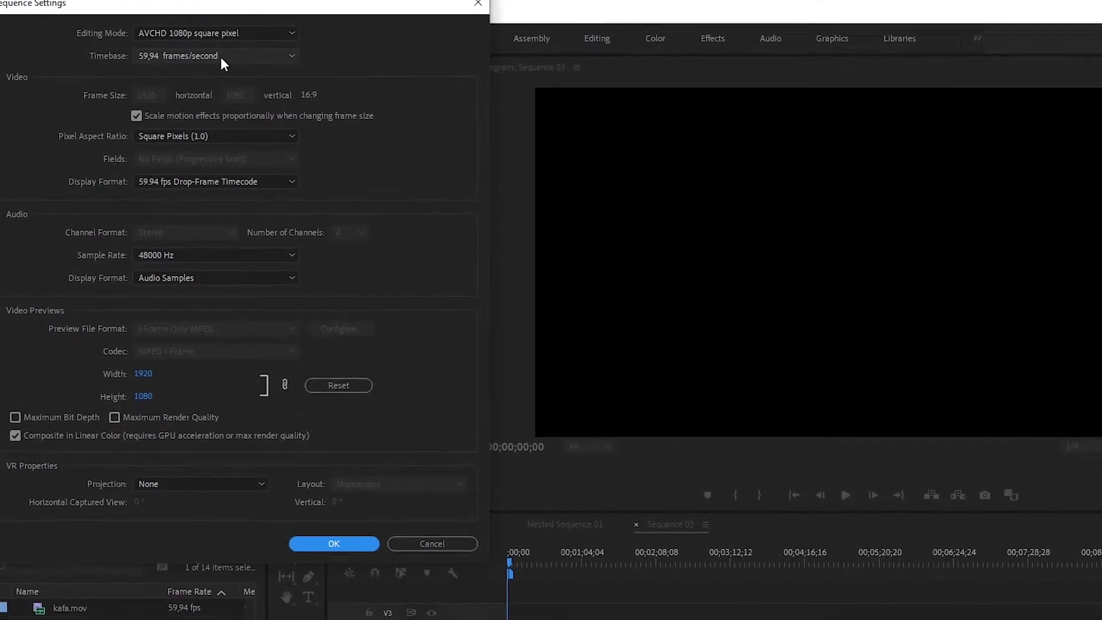
left_click(205, 33)
scroll(211, 70, "up", 2)
left_click(122, 15)
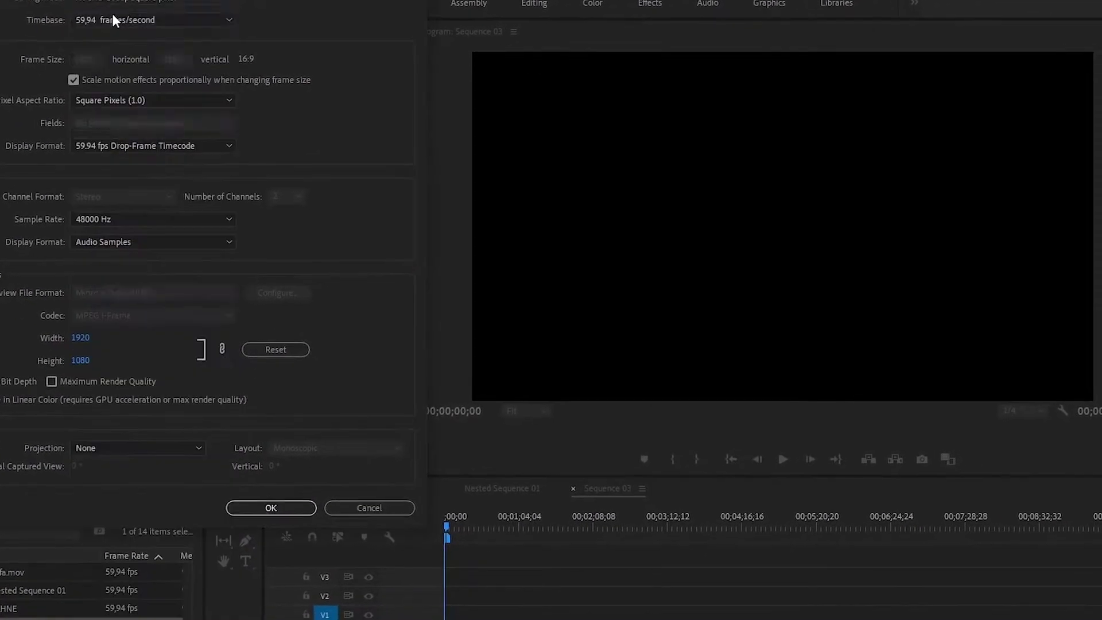
Step: Set the frame size to 1080 horizontal by 1920 vertical and apply the sequence settings
left_click(94, 59)
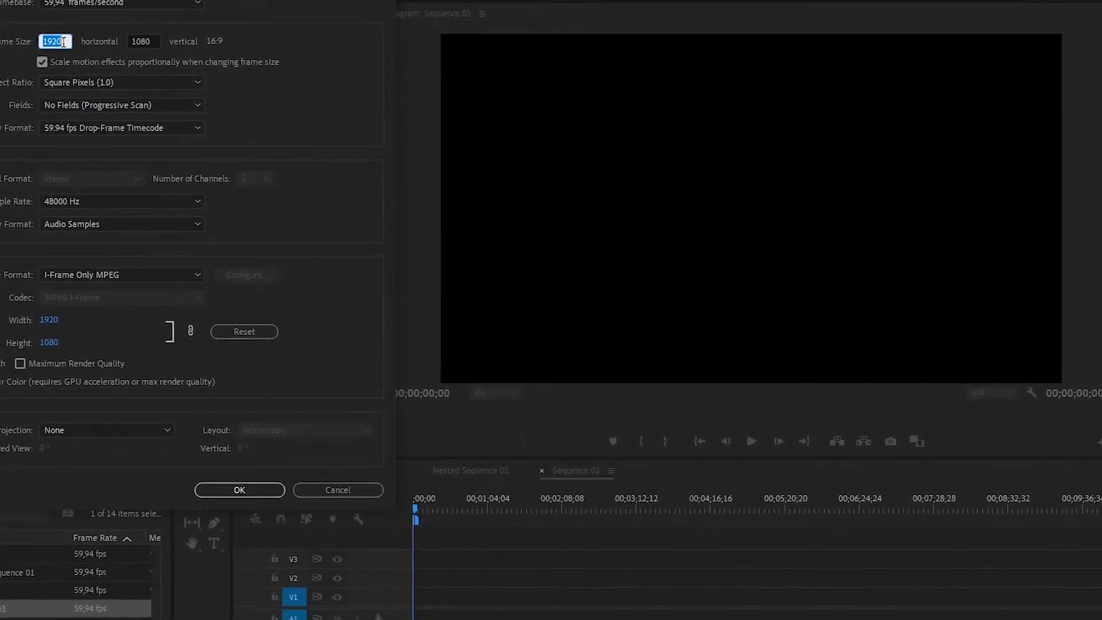
type("1080")
key("Tab")
type("1920")
left_click(208, 472)
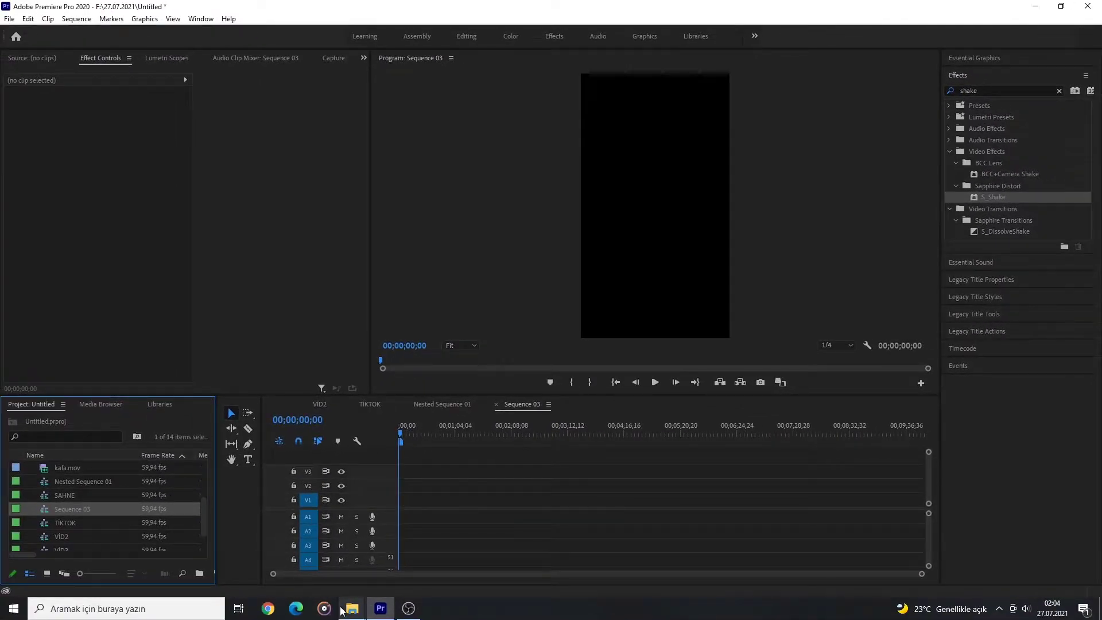
mouse_move(352, 609)
left_click(290, 554)
double_click(423, 5)
left_click_drag(666, 69, 851, 124)
scroll(832, 287, "down", 2)
left_click(804, 339)
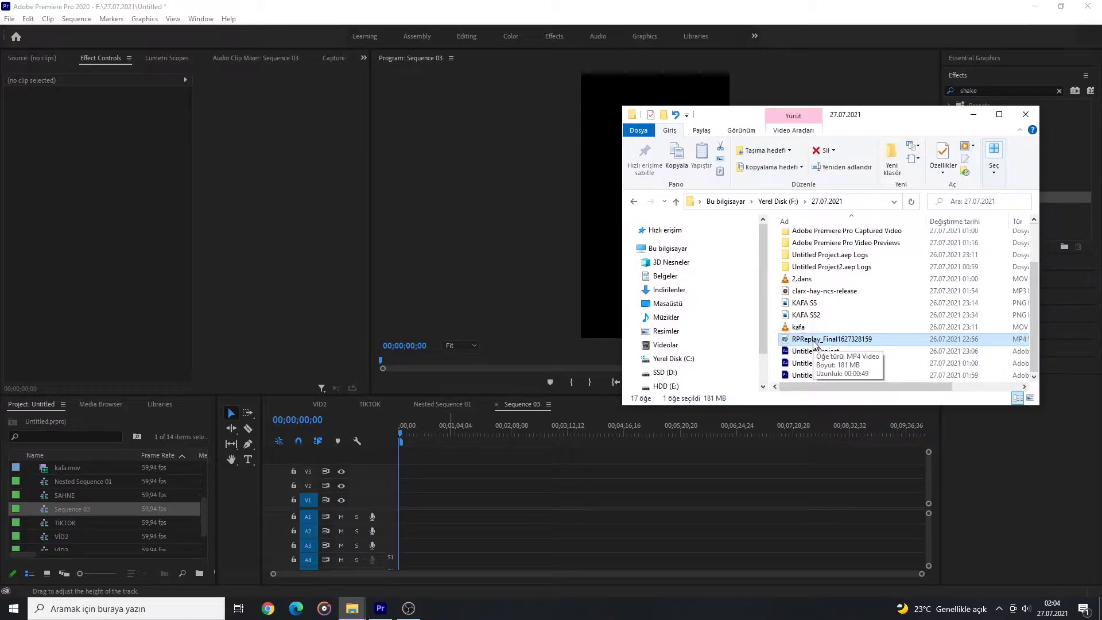
left_click_drag(815, 343, 408, 502)
Step: Select the gameplay clip at the sequence start and set its Scale to 135 to fill the vertical frame
left_click(407, 428)
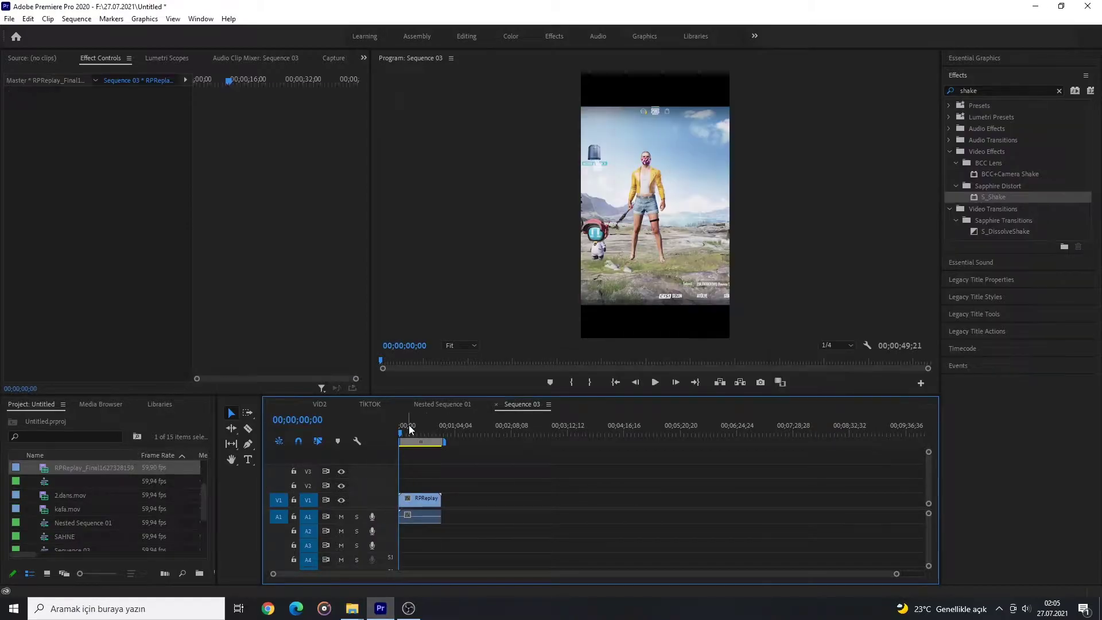
left_click_drag(412, 436, 401, 433)
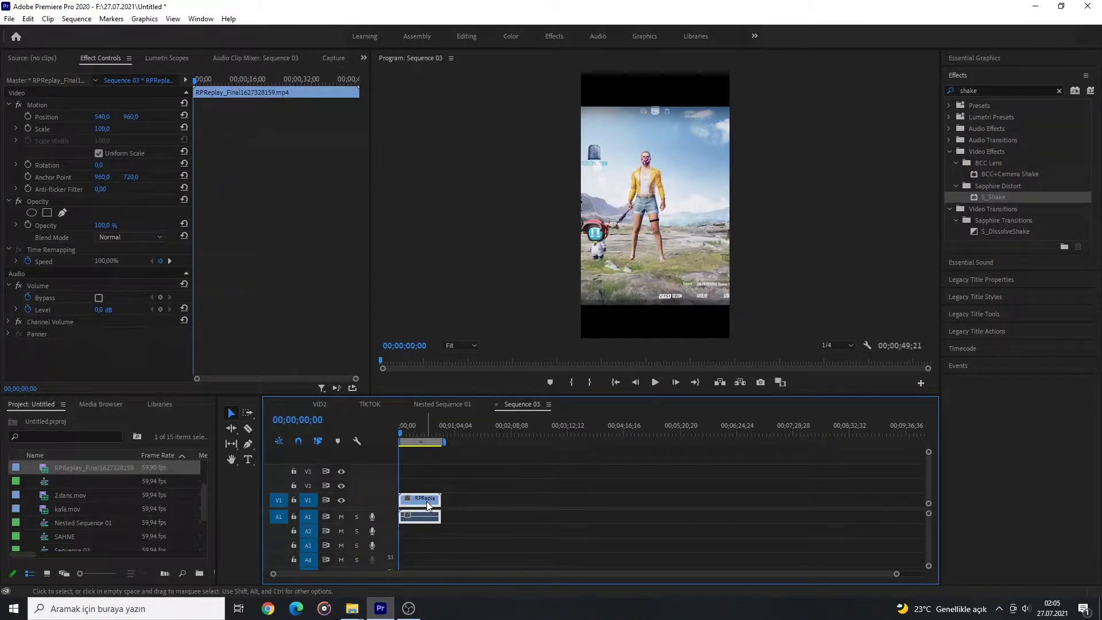
left_click(109, 129)
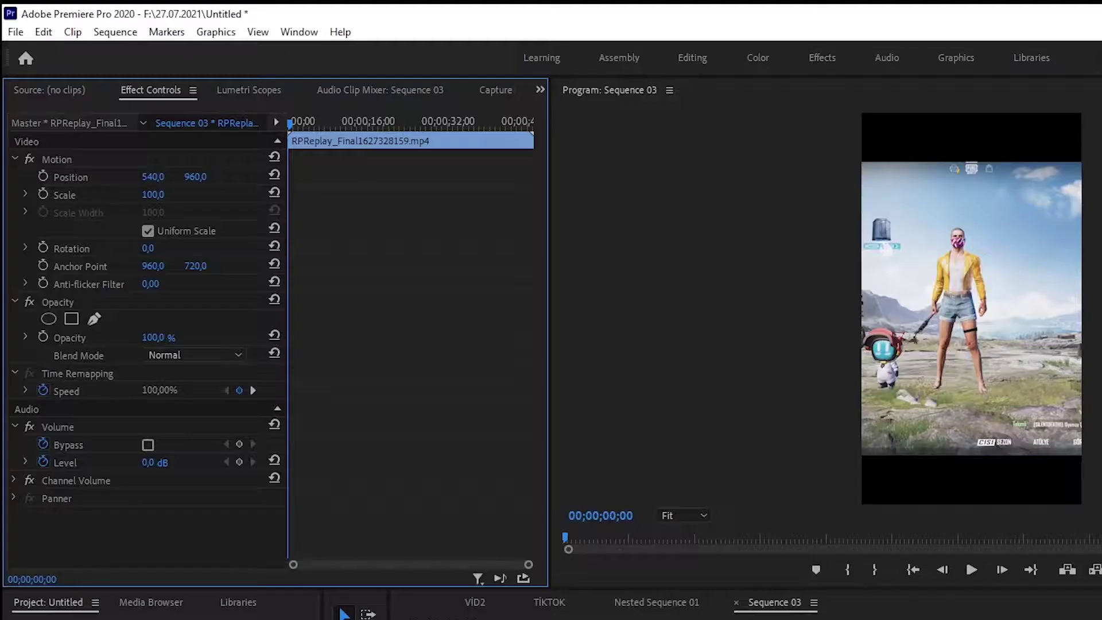
left_click(103, 129)
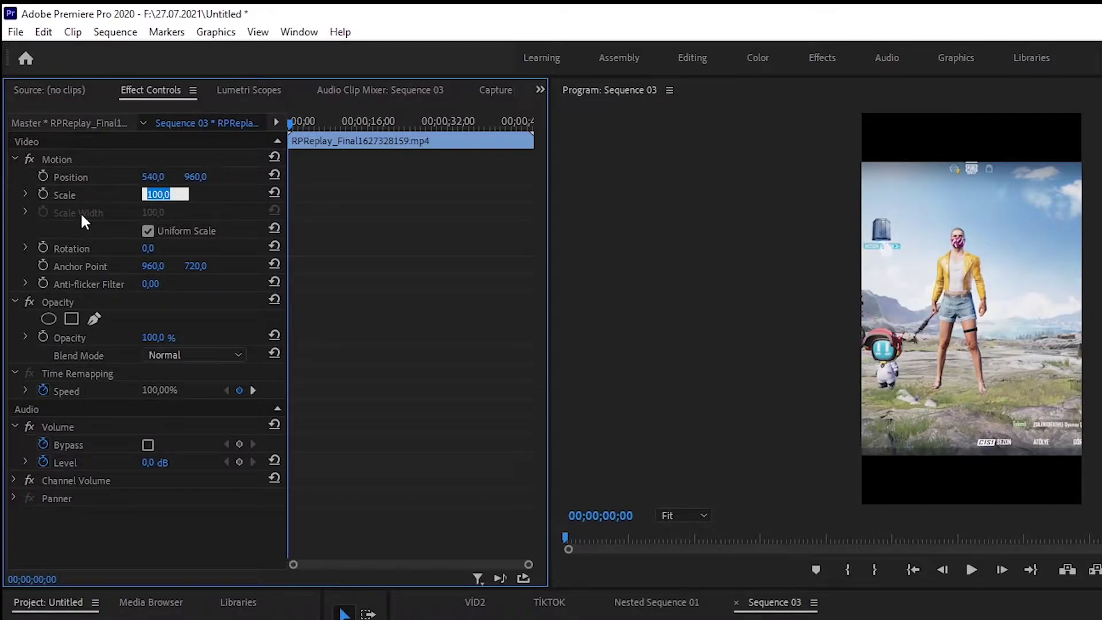
left_click(217, 209)
mouse_move(152, 194)
left_mouse_down()
mouse_move(132, 194)
mouse_move(170, 194)
left_mouse_up()
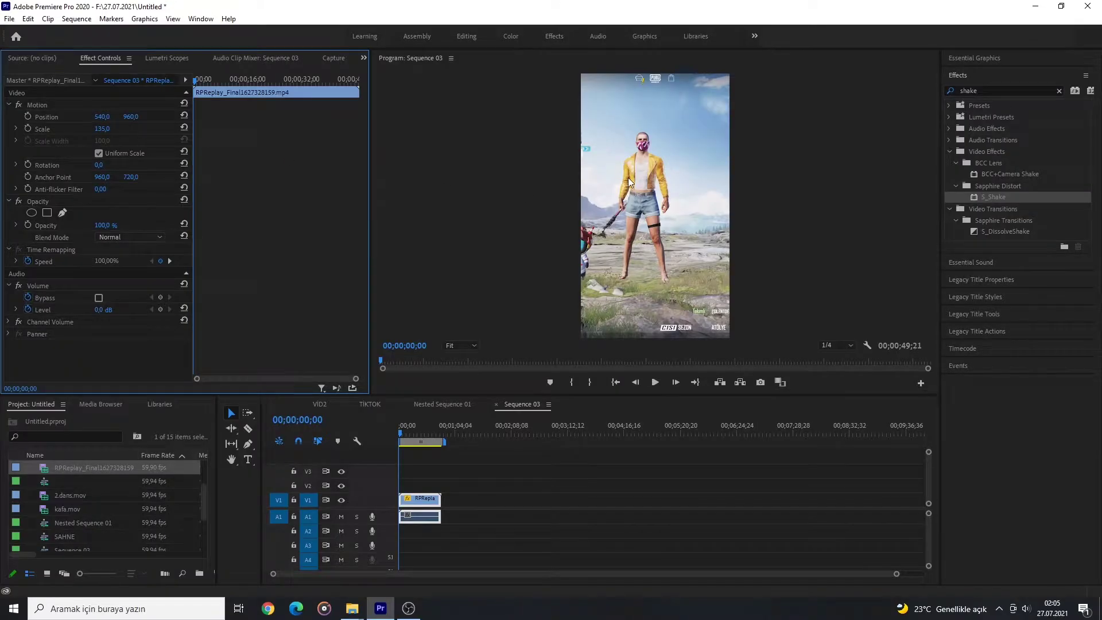
Step: Set the clip's horizontal Position to 650 to centre the dancing character in the frame
left_click_drag(401, 430, 402, 432)
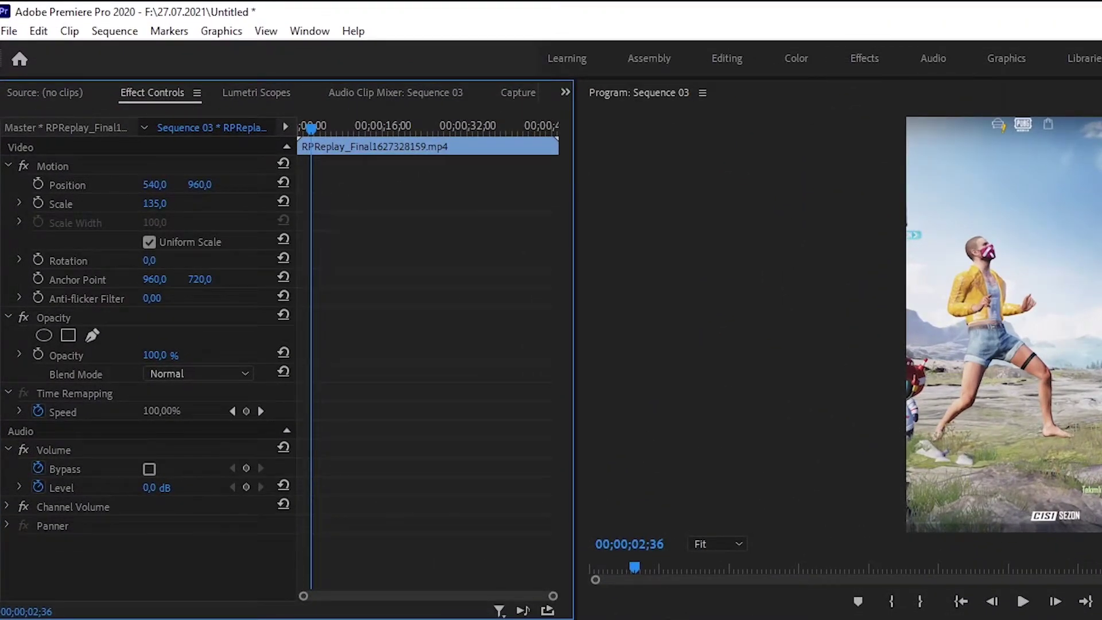
left_click_drag(155, 184, 221, 184)
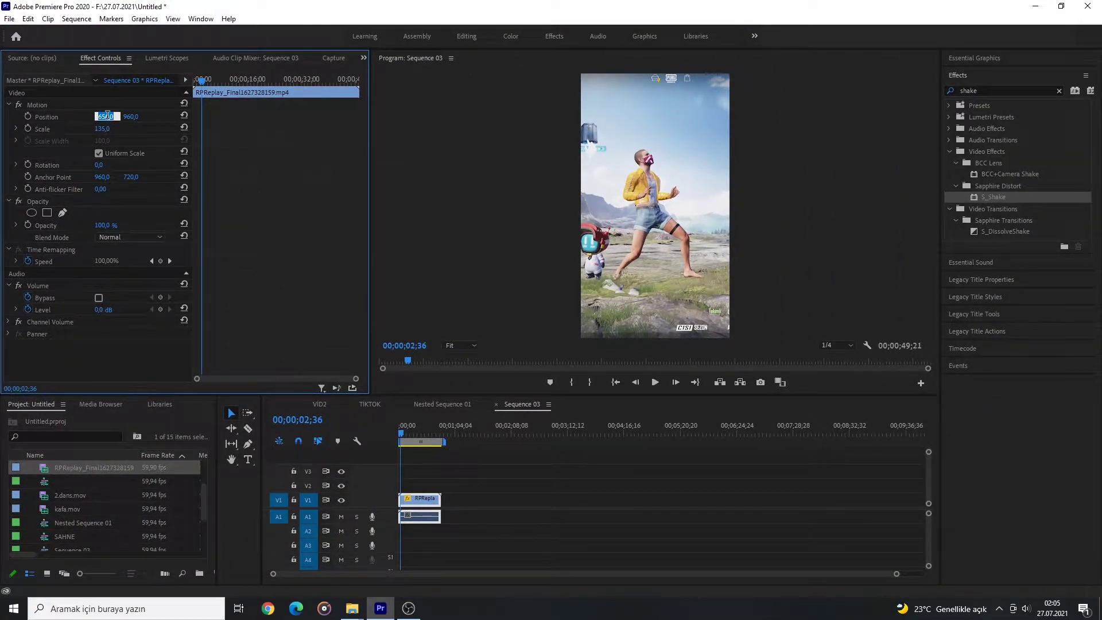
key("Return")
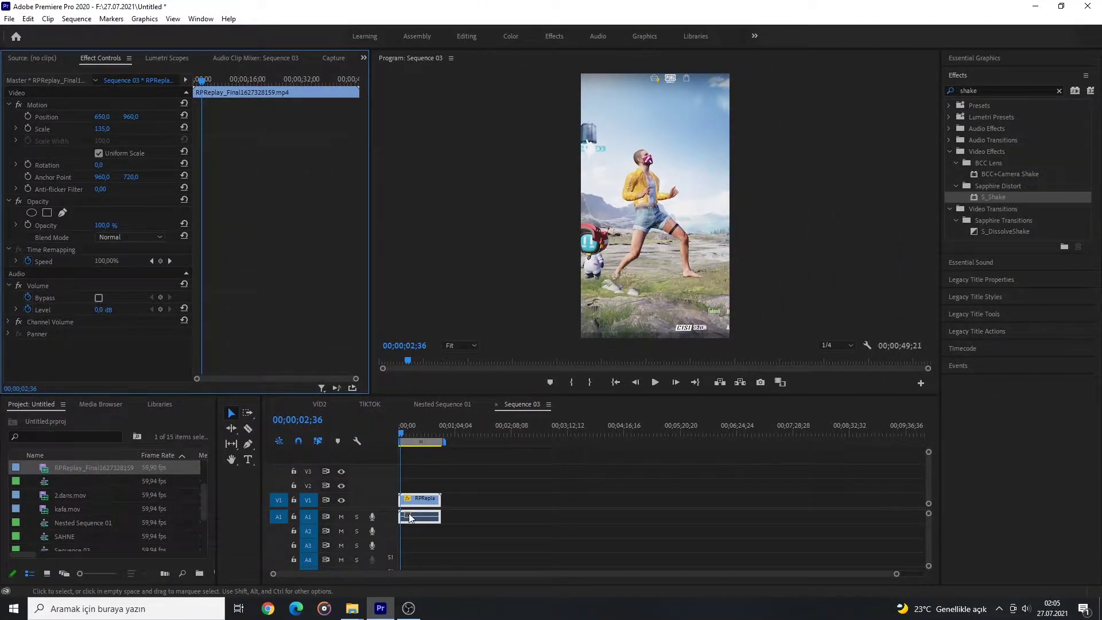
Step: Split the gameplay clip at 00;00;07;19, where the first dance ends, with the Razor tool
scroll(410, 510, "up", 2)
left_click(351, 499)
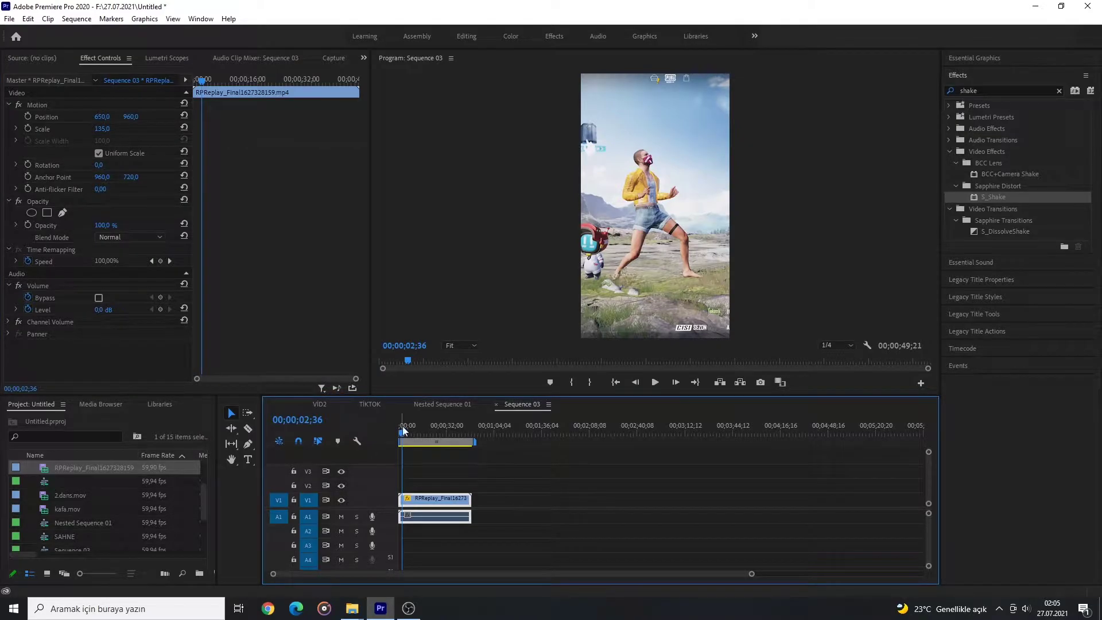
left_click_drag(408, 434, 412, 442)
key("c")
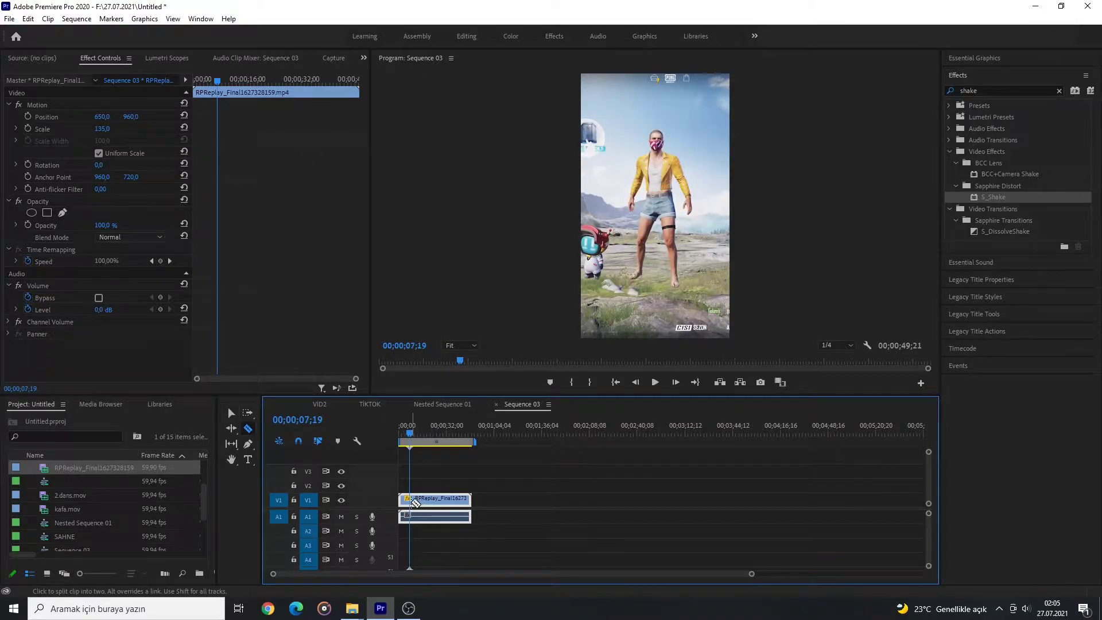
left_click(418, 497)
key("equal")
key("equal")
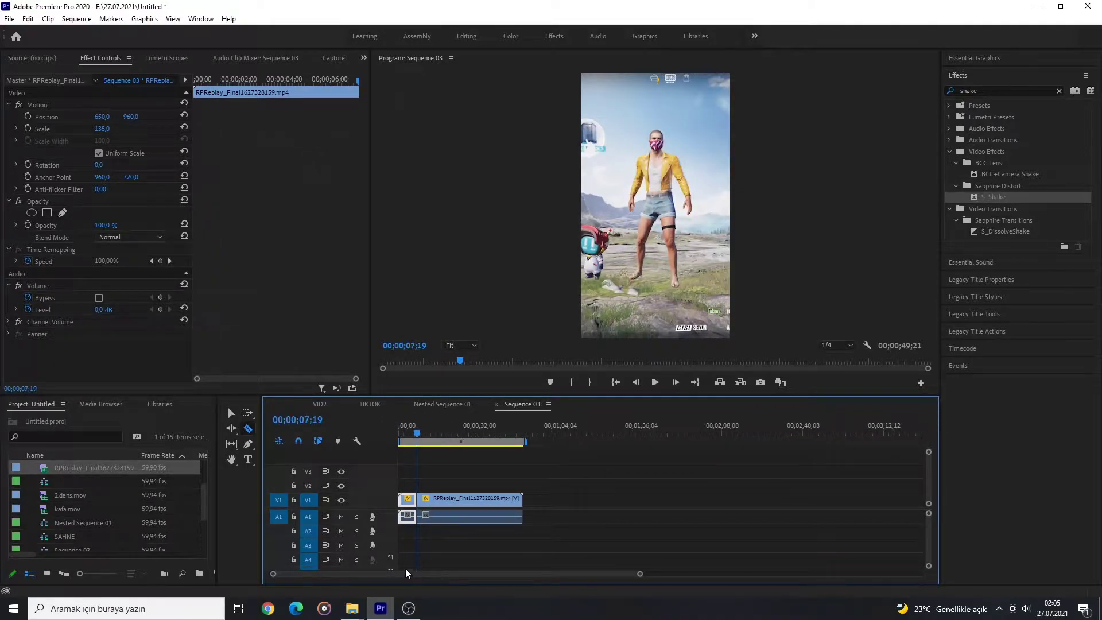
Step: Make a subsequence from the first segment of the split gameplay clip
key("Up")
key("v")
right_click(405, 502)
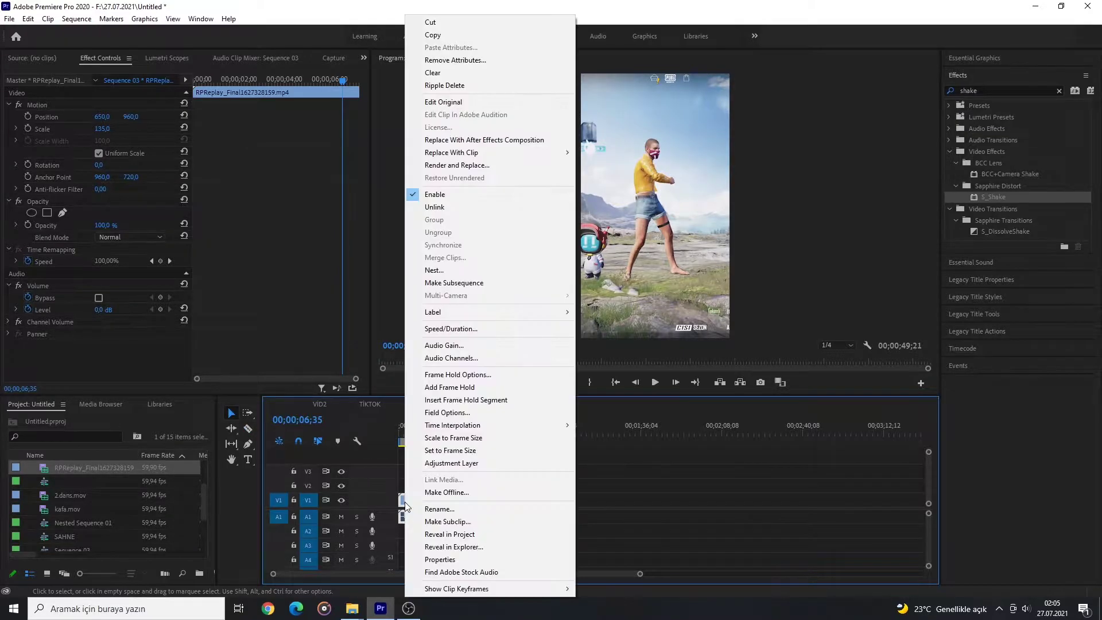
left_click(478, 284)
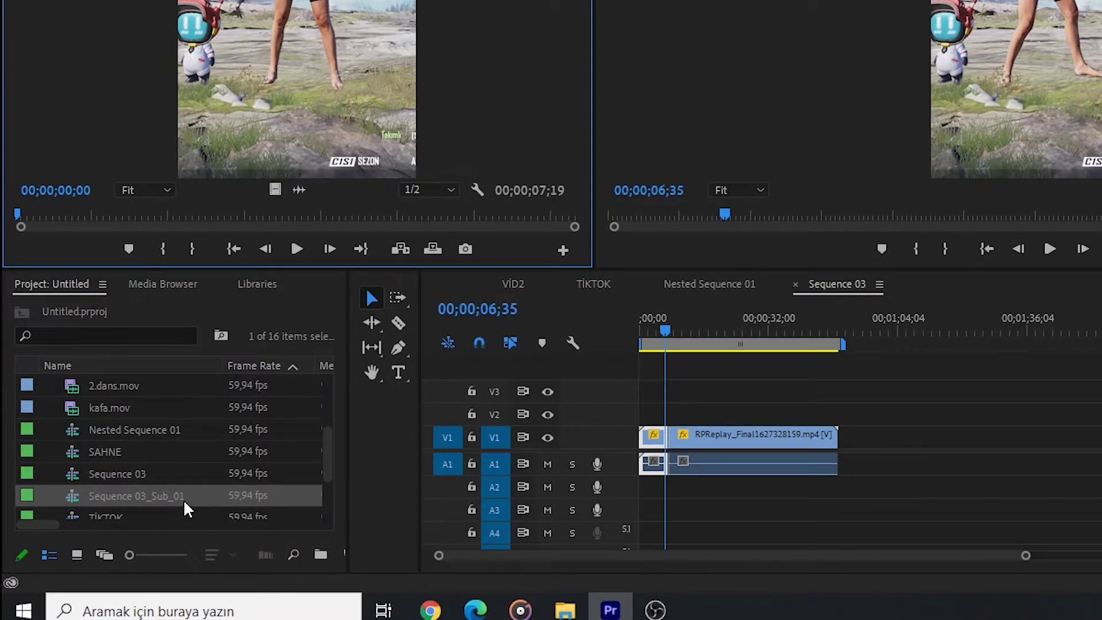
Step: Rename the new subsequence as 1. VİDEO in the project
left_click(184, 499)
type("1. VİD")
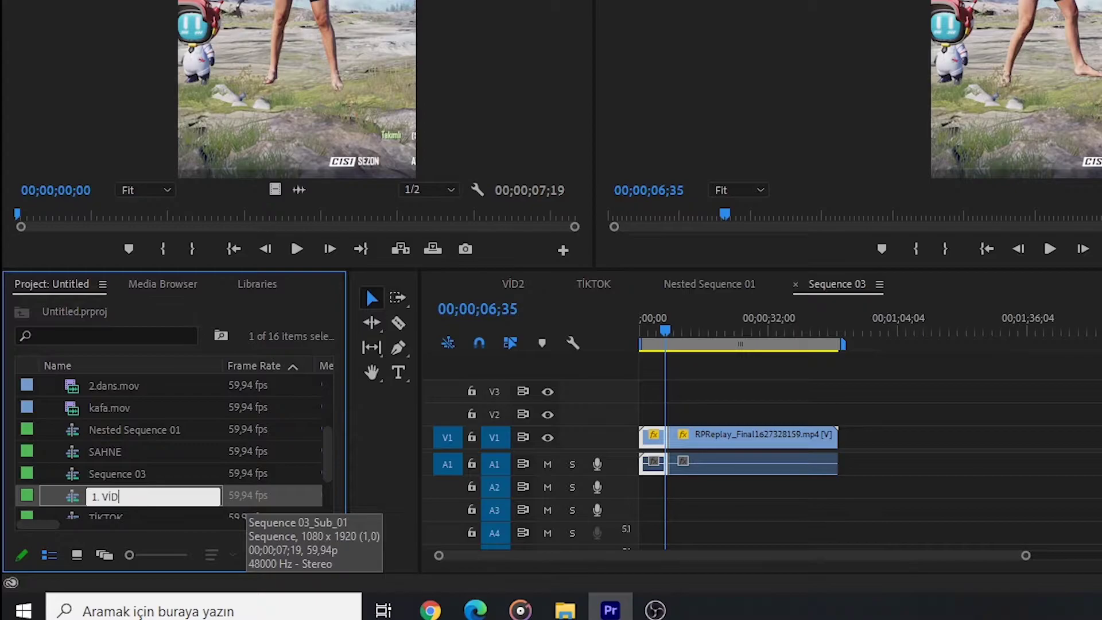
type("EO")
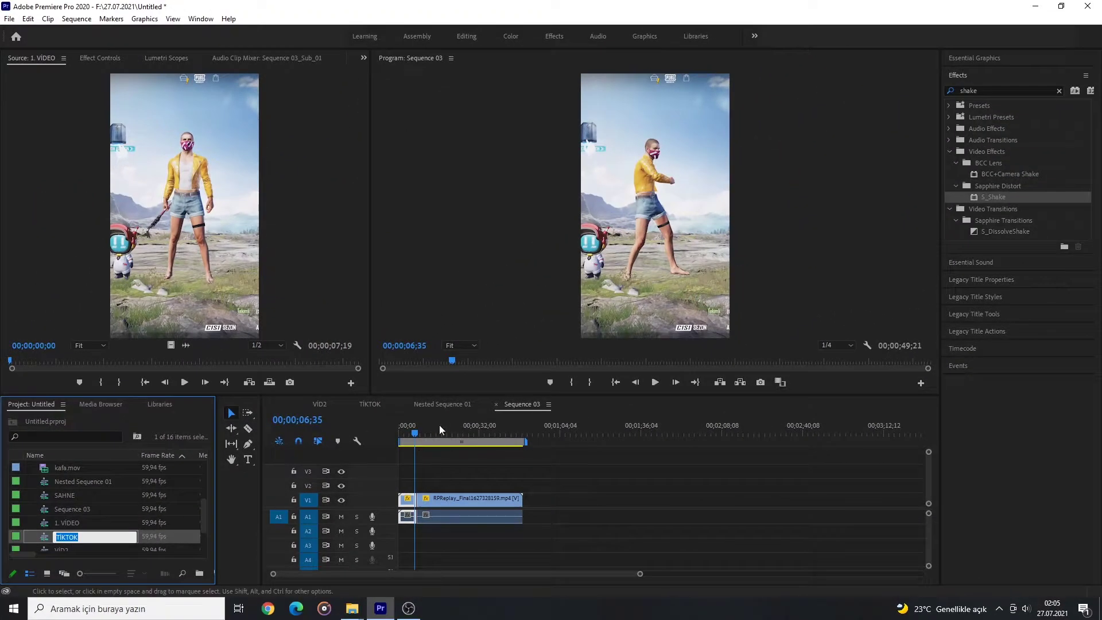
Step: Trim the remaining gameplay clip to start at 00;00;10;13 and split it where the second dance ends
left_click(662, 324)
left_click_drag(415, 429, 424, 433)
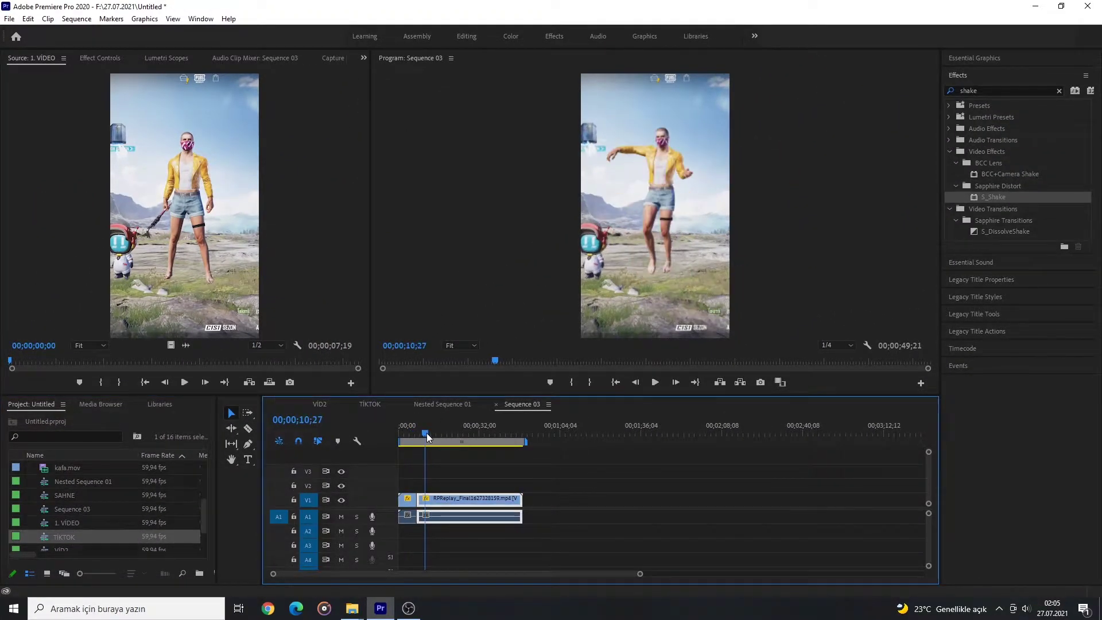
left_click_drag(423, 503, 428, 504)
left_click(428, 434)
left_click_drag(427, 435, 439, 435)
key("ctrl+k")
left_click(437, 508)
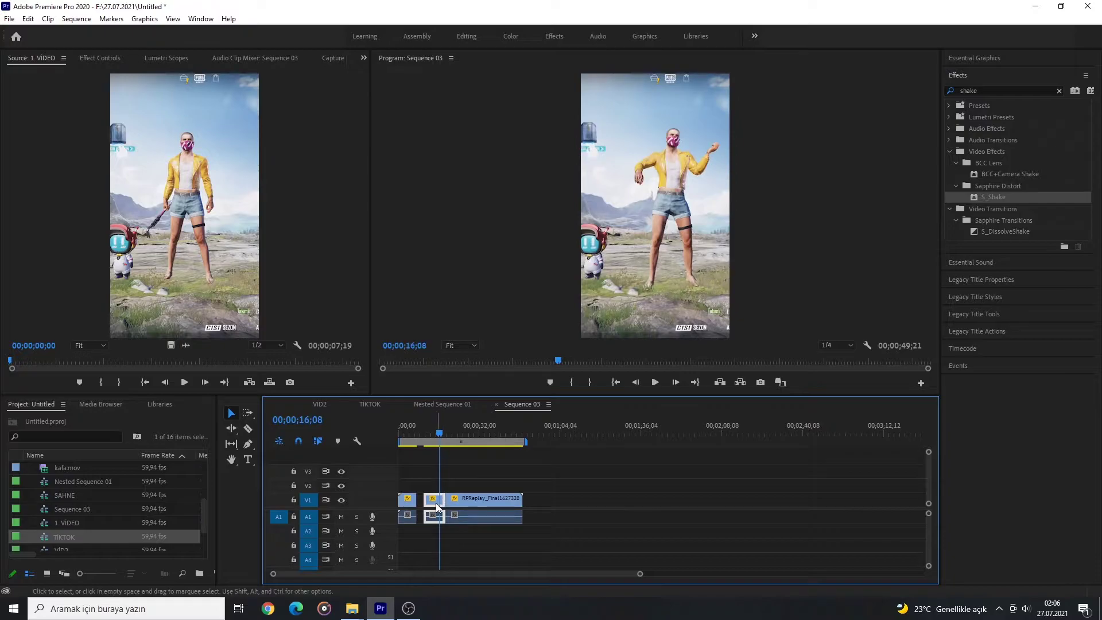
Step: Make a subsequence from the second dance segment and rename it 2. VİDEO in the project
left_click(434, 499)
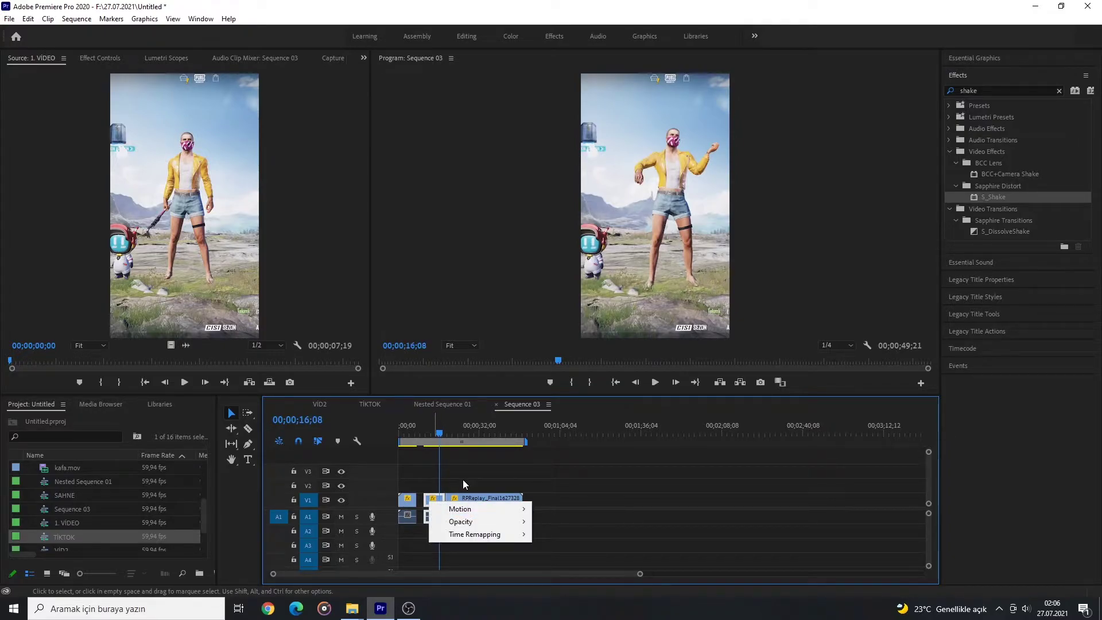
right_click(435, 507)
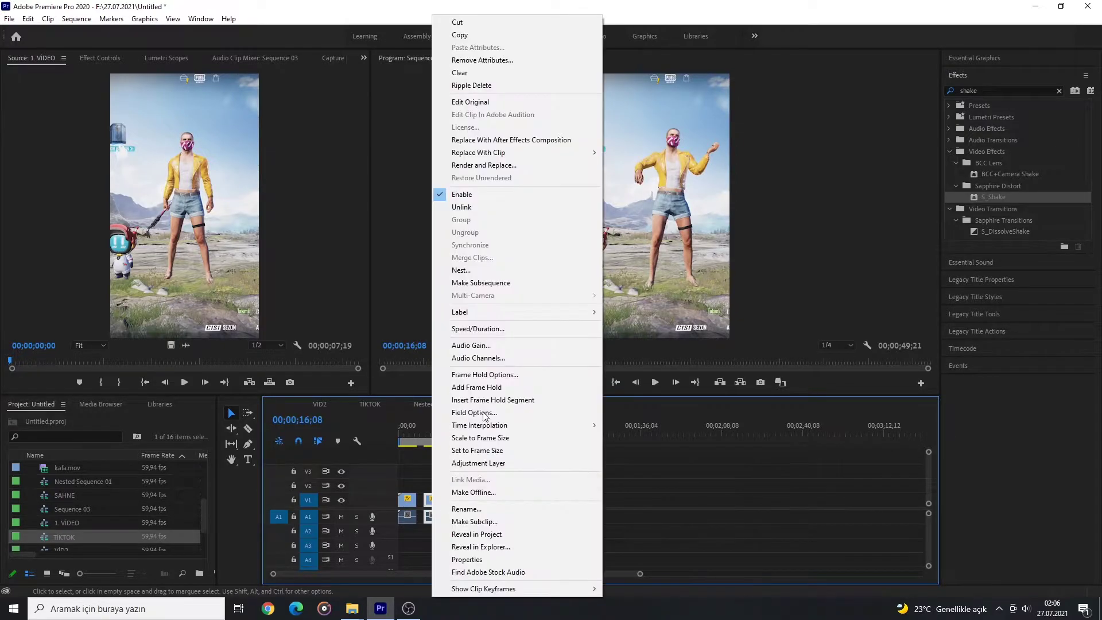
left_click(486, 284)
left_click(109, 537)
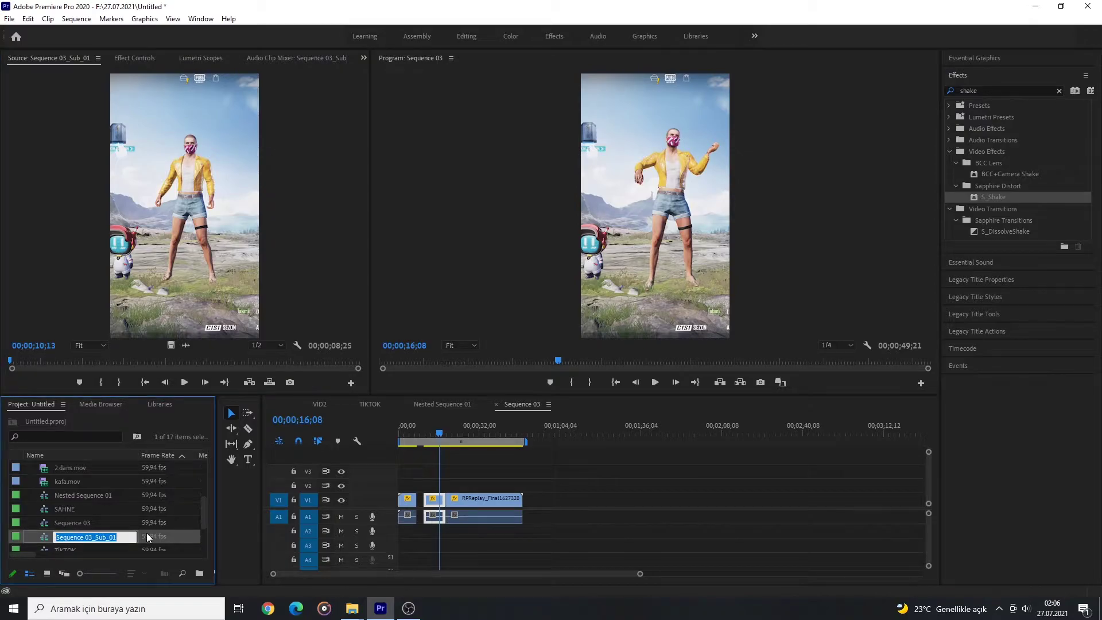
type("VİDEO")
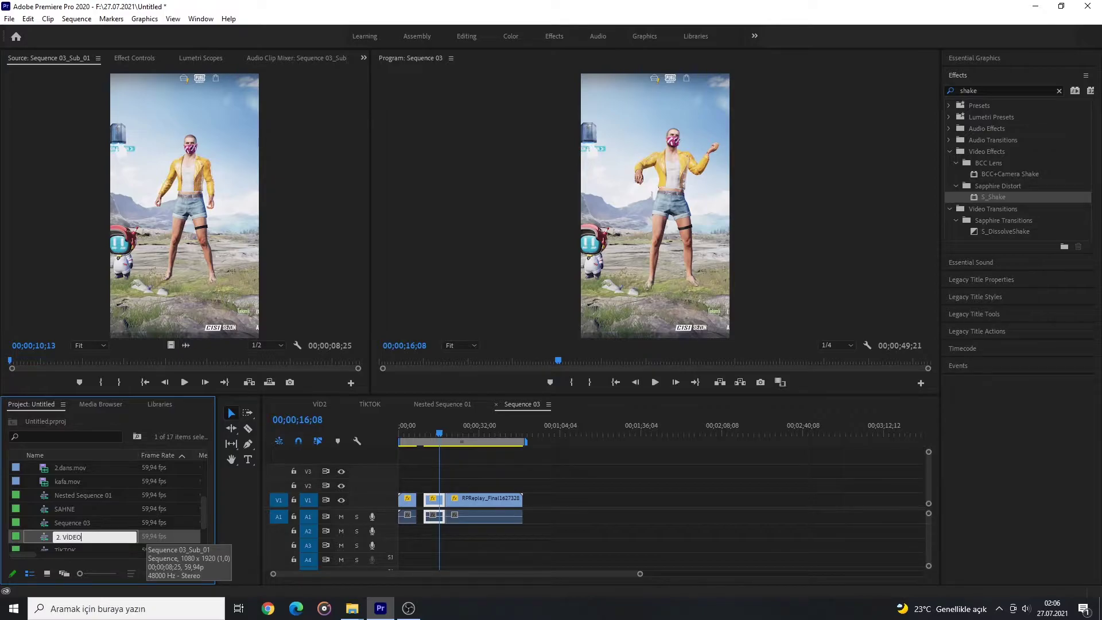
key("Return")
Step: Split the last gameplay segment at 00;00;36;34, just before the character turns around, with the Razor tool
left_click_drag(433, 434, 493, 449)
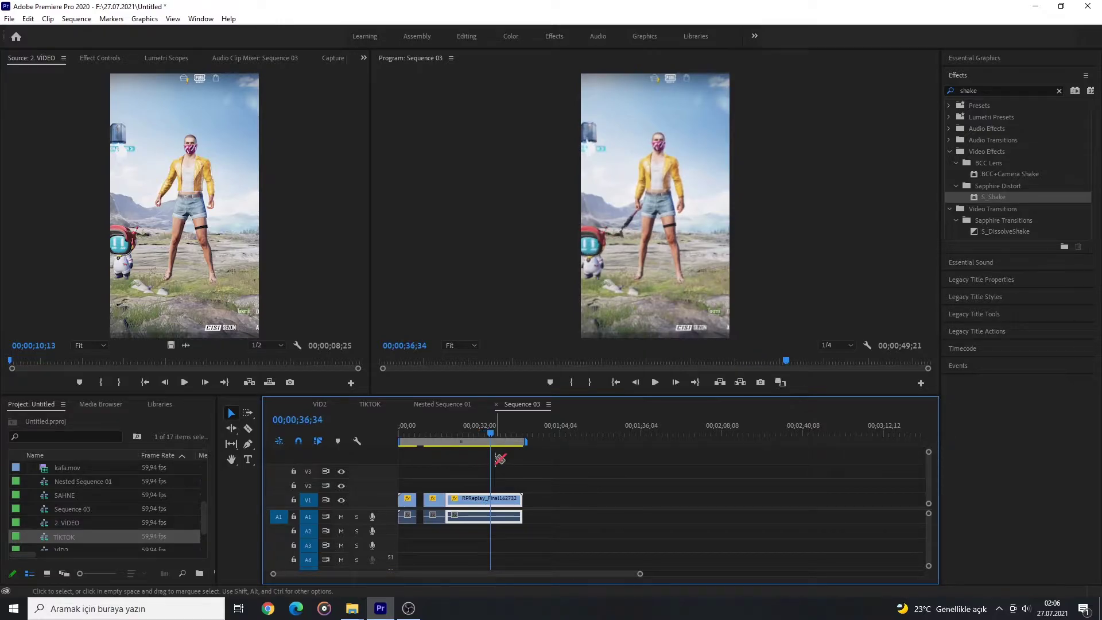
key("c")
left_click(492, 500)
Step: Split the last segment again at 00;00;38;48, where the character has finished turning around
left_click(495, 439)
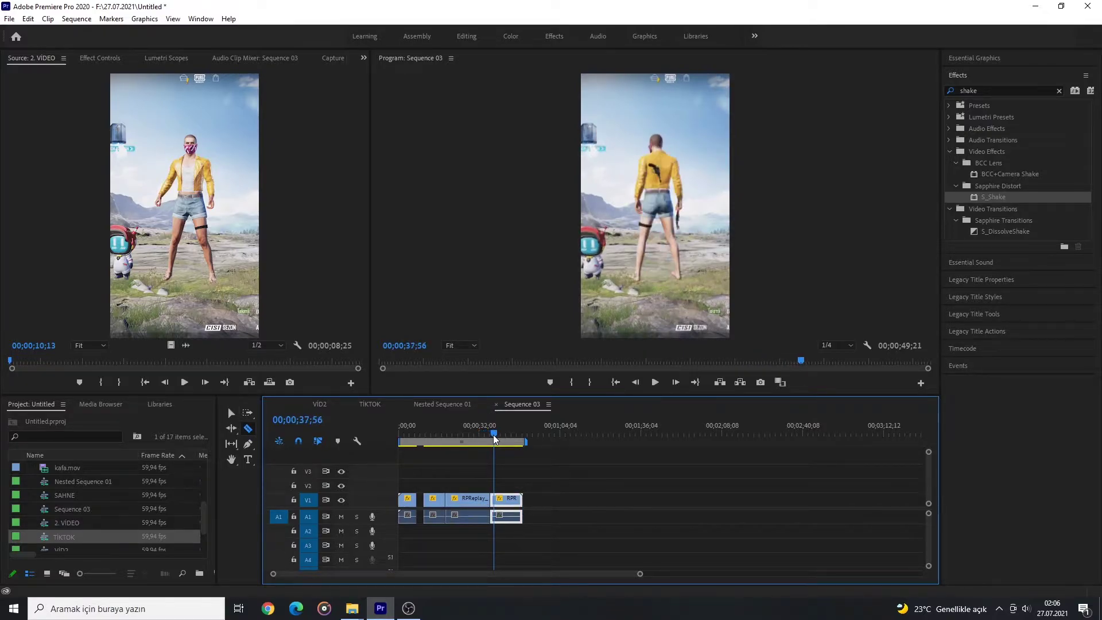
left_click_drag(495, 439, 497, 441)
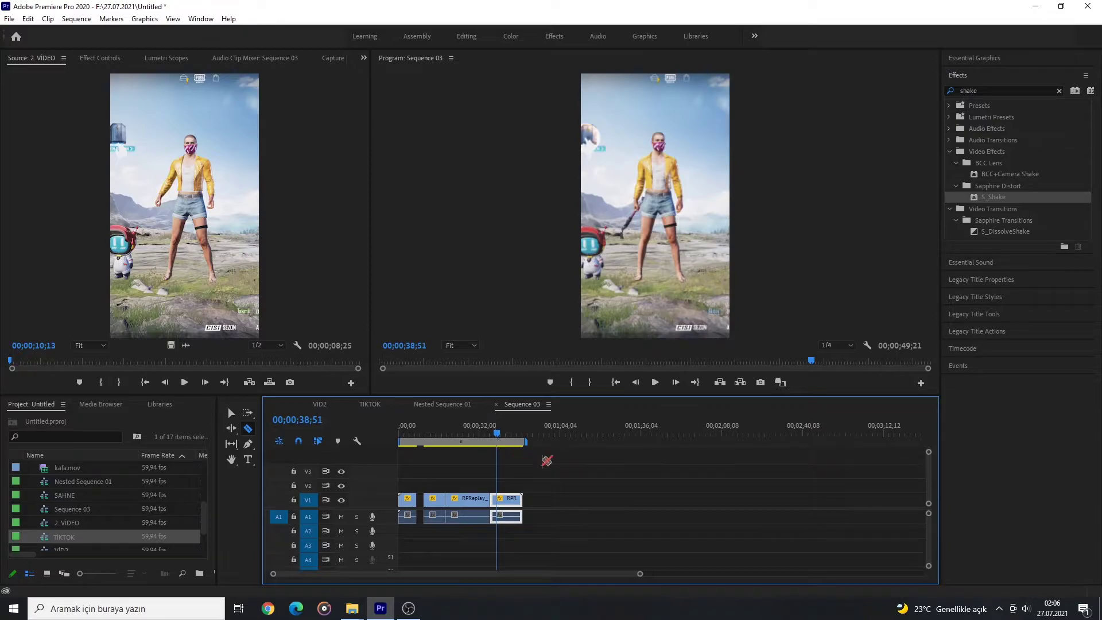
key("Left")
key("Left")
key("Left")
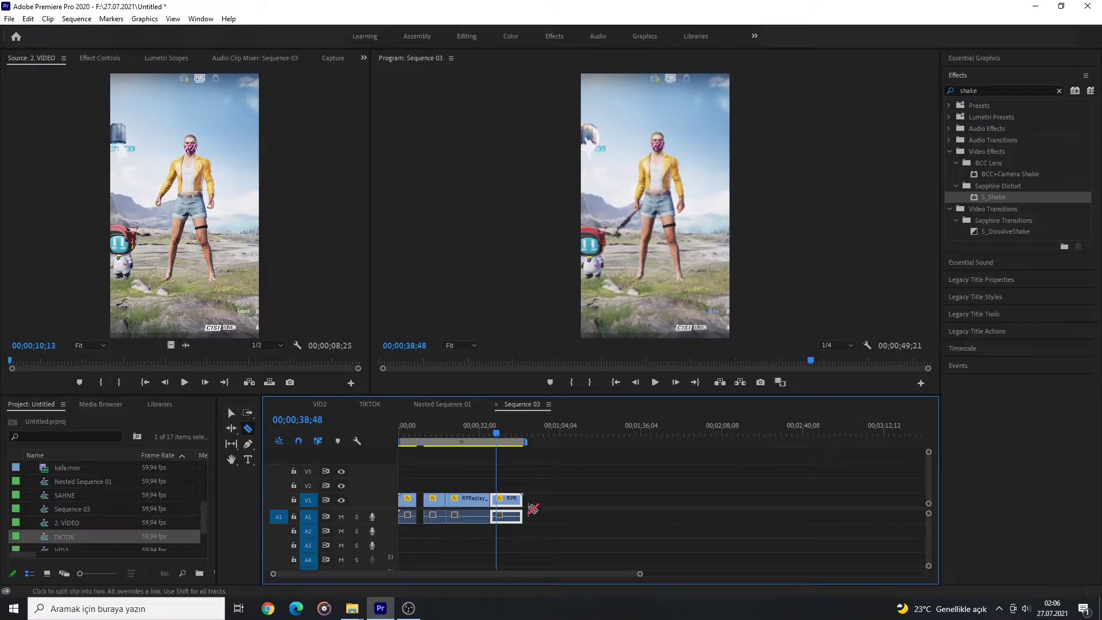
key("v")
key("=")
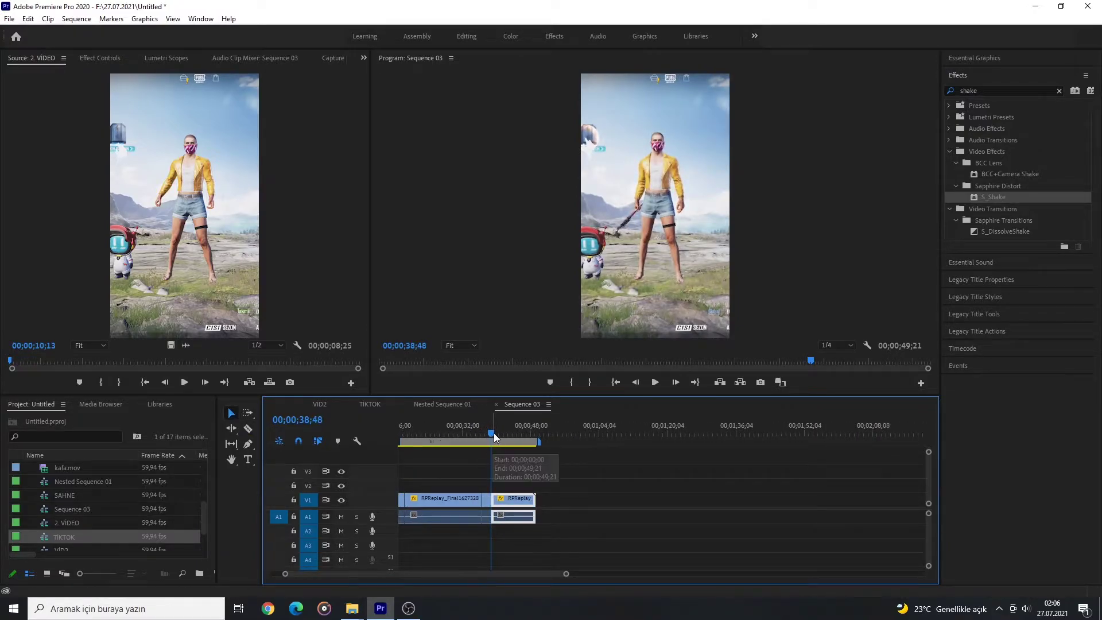
left_click_drag(494, 433, 491, 435)
key("c")
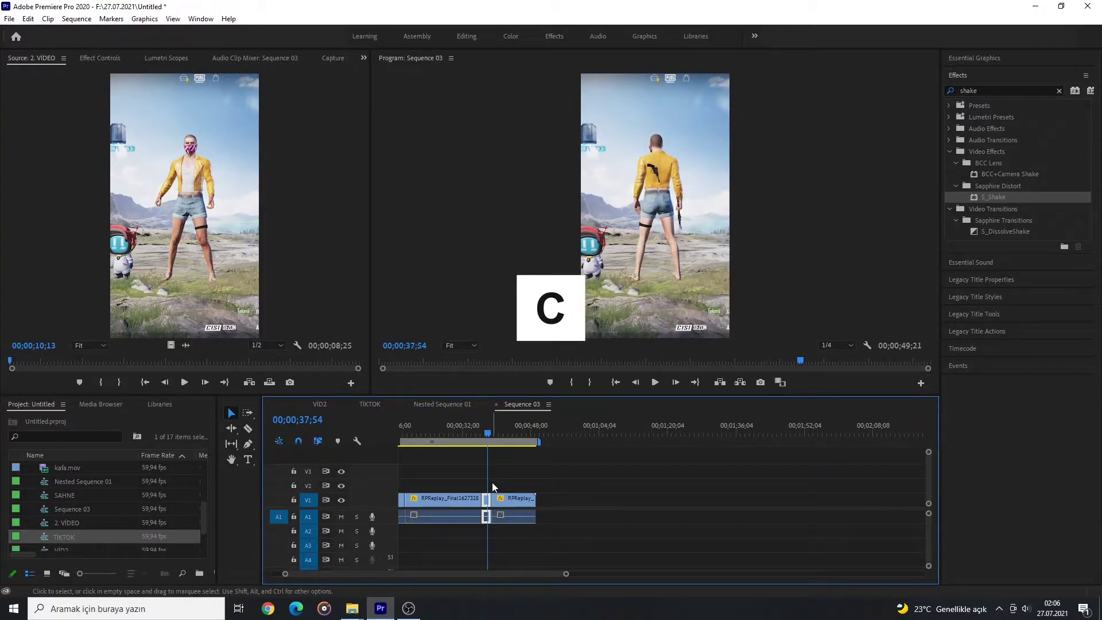
Step: Make a subsequence from the short turn-around segment between the two newest cuts
key("=")
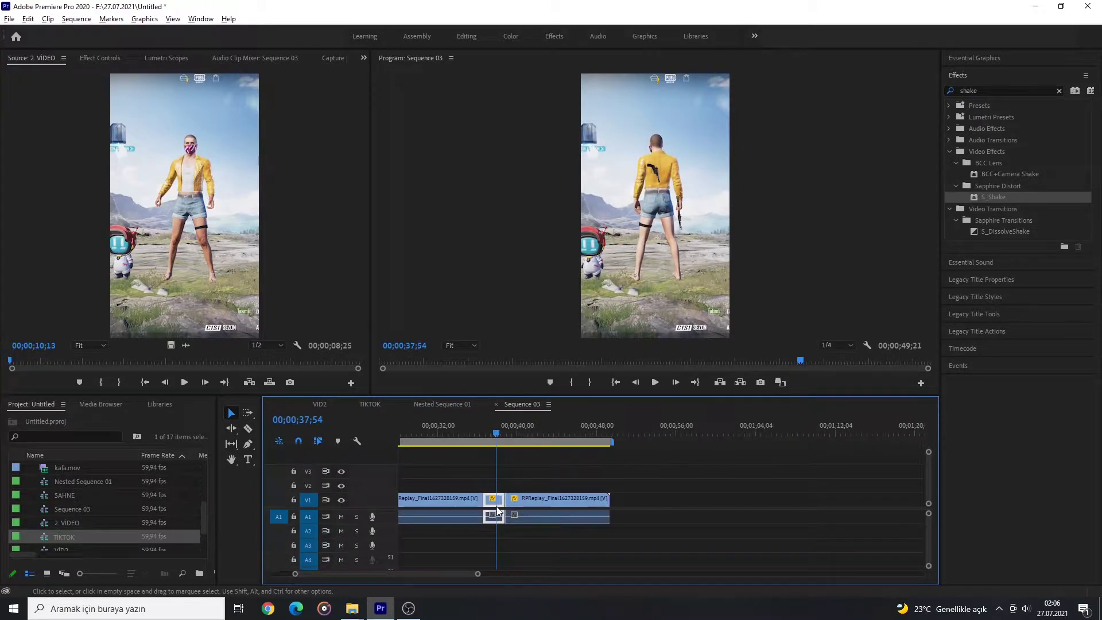
key("=")
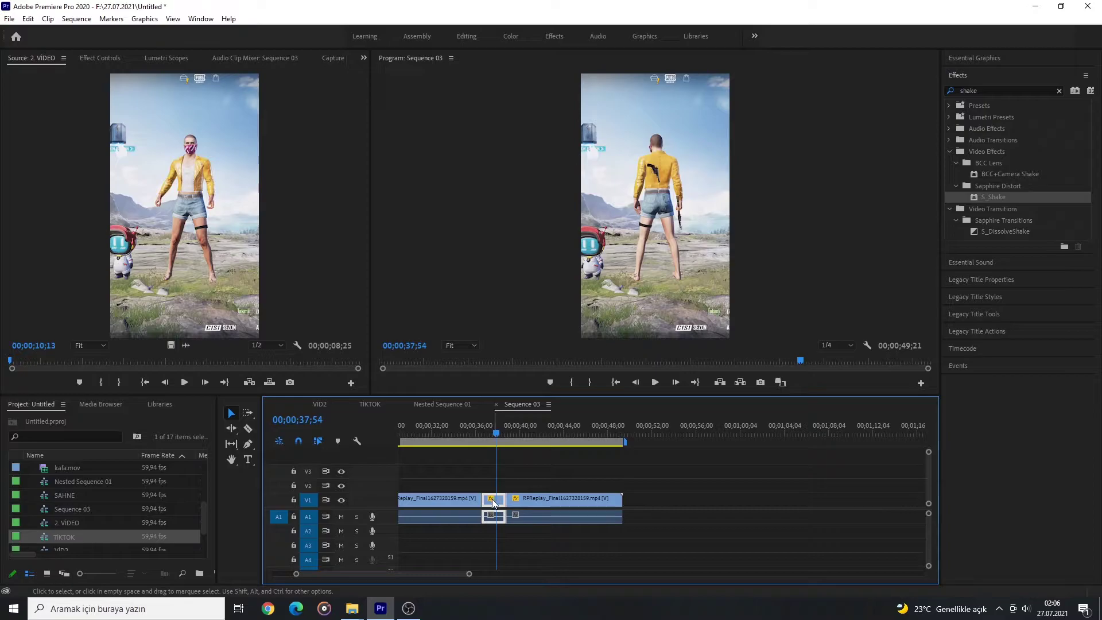
key("v")
right_click(492, 503)
key("Escape")
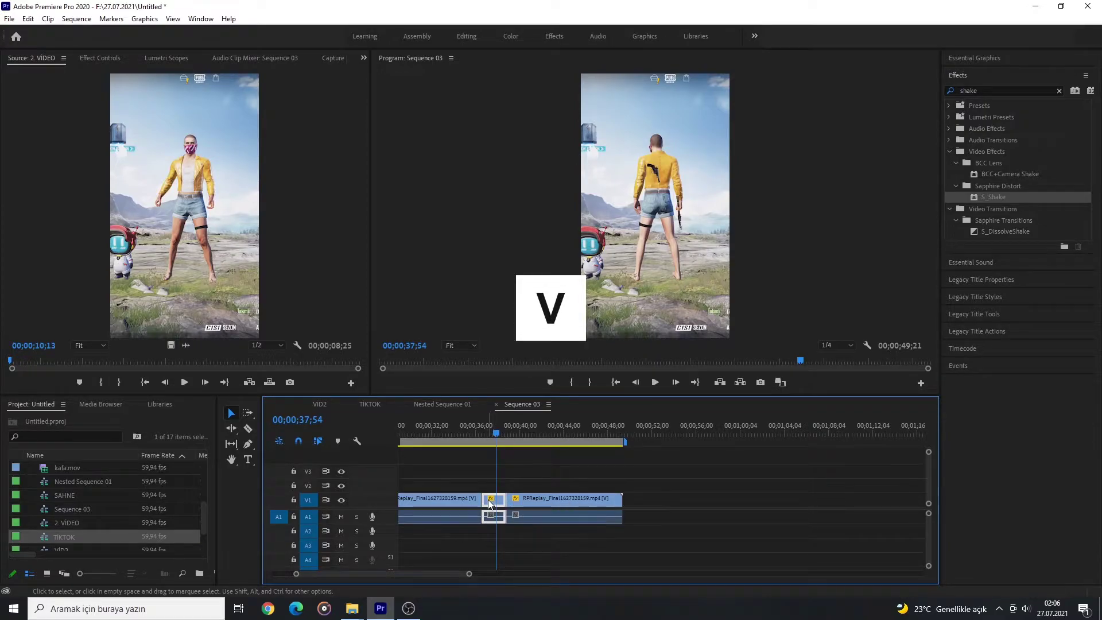
right_click(487, 500)
key("Escape")
key("=")
right_click(490, 499)
key("Escape")
key("=")
key("=")
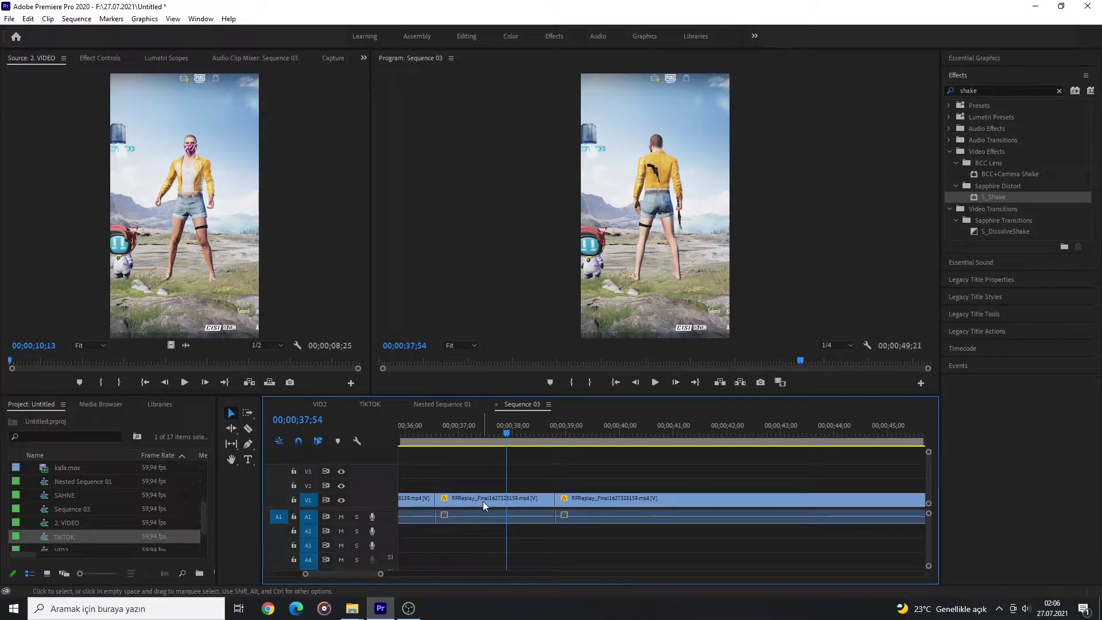
right_click(484, 502)
left_click(543, 283)
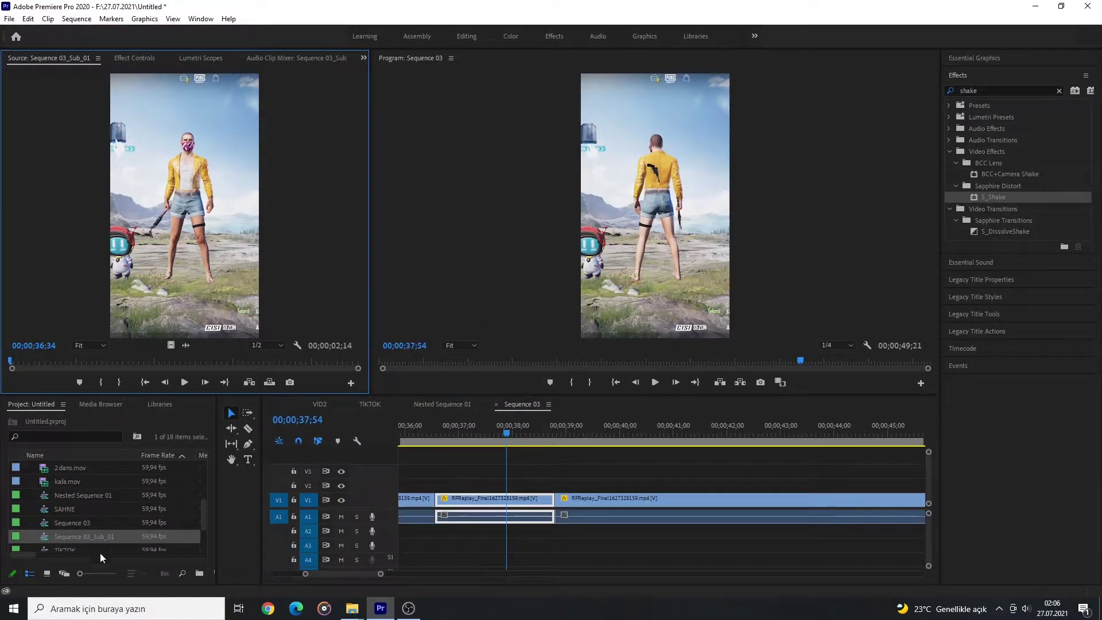
Step: Rename the turn-around subsequence as 3.VİDEO and check the subsequence names in the project
left_click(99, 536)
type("3")
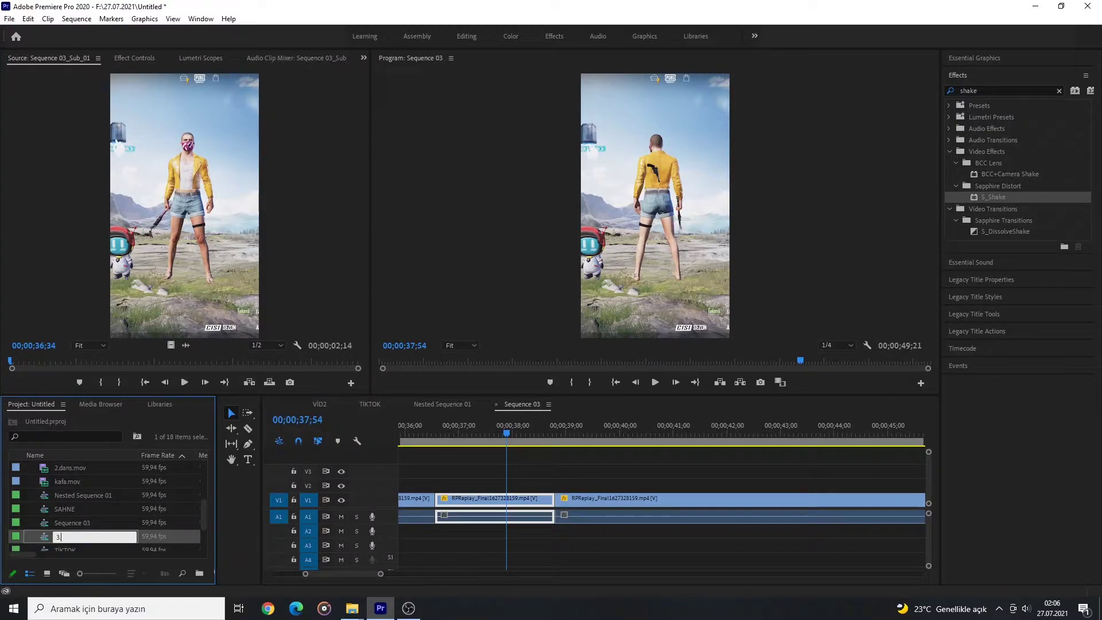
type(".VİDEO")
key("Tab")
scroll(513, 510, "down", 2)
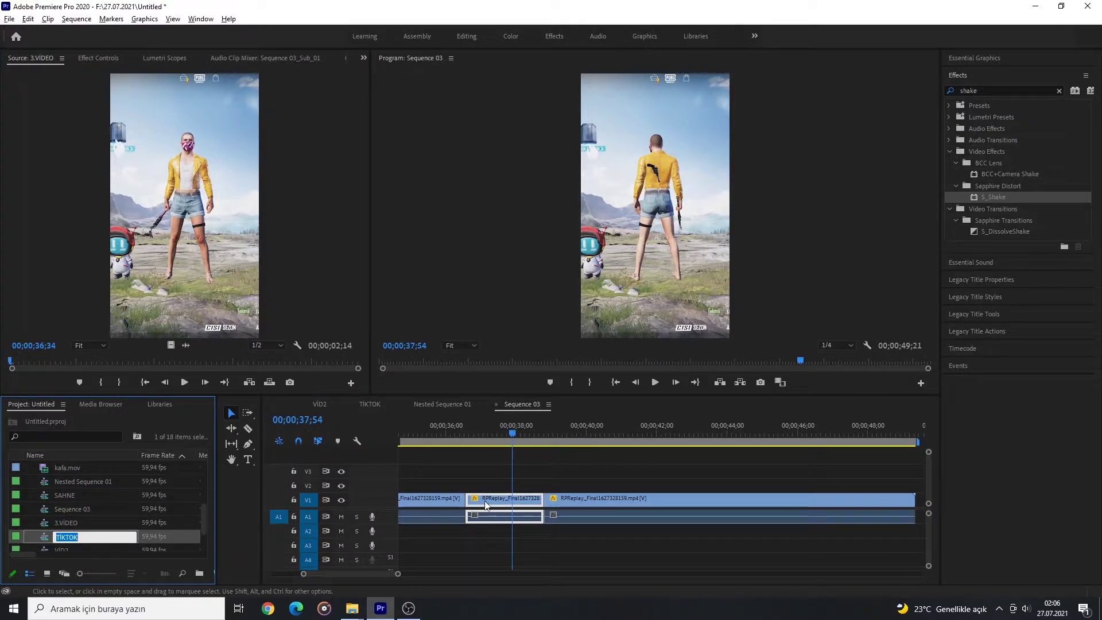
scroll(214, 514, "down", 1)
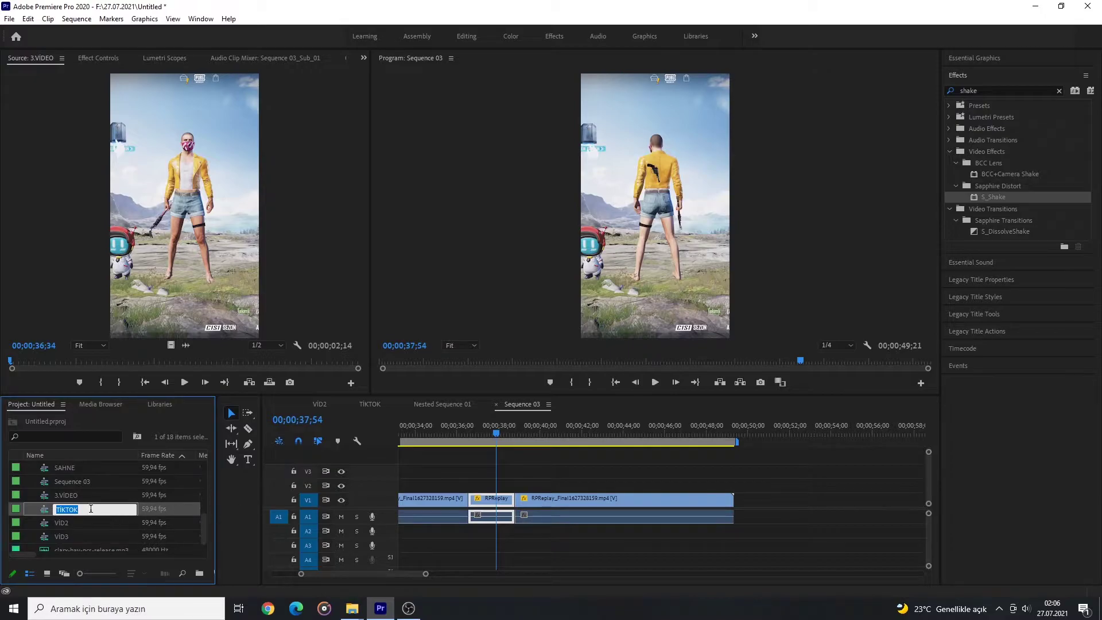
scroll(103, 504, "up", 3)
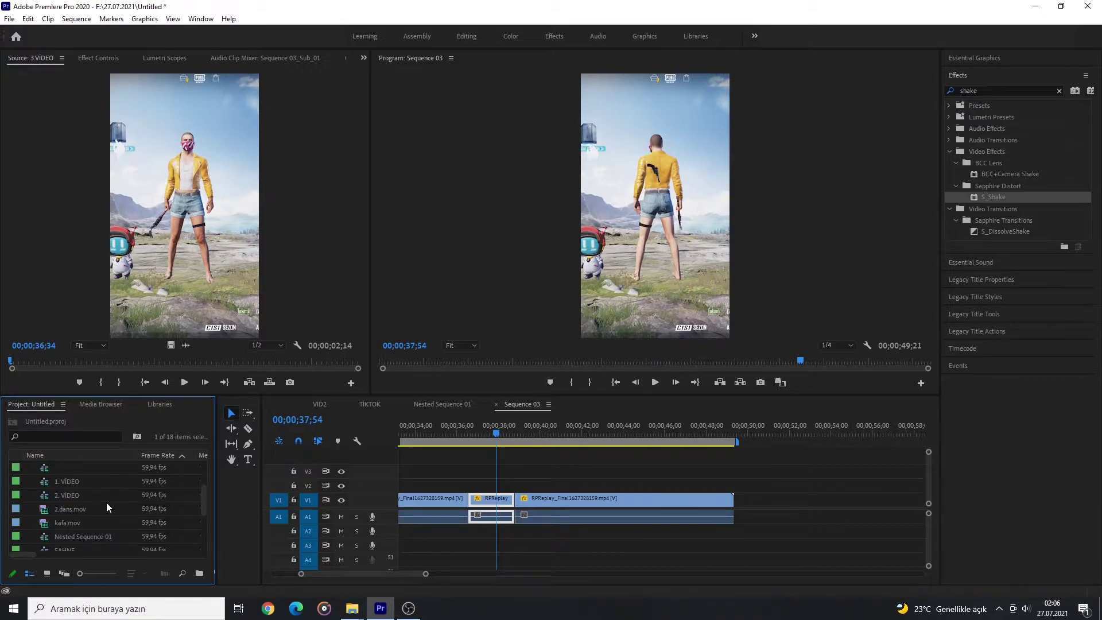
scroll(528, 503, "down", 2)
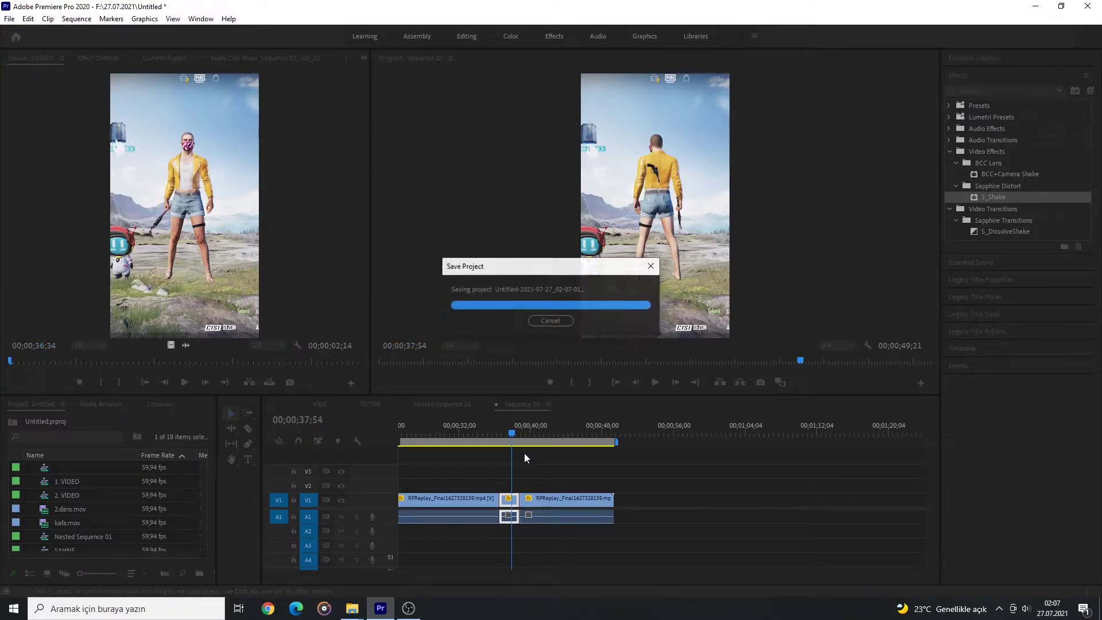
Step: Minimize Premiere Pro and launch Adobe After Effects 2020
left_click(382, 608)
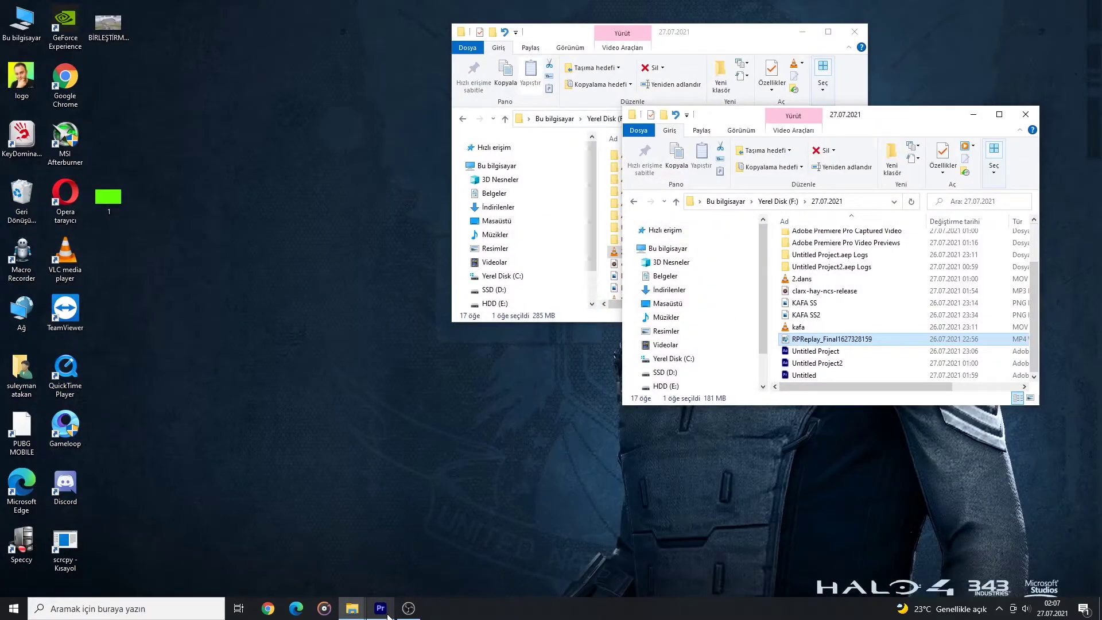
left_click(12, 608)
type("ae")
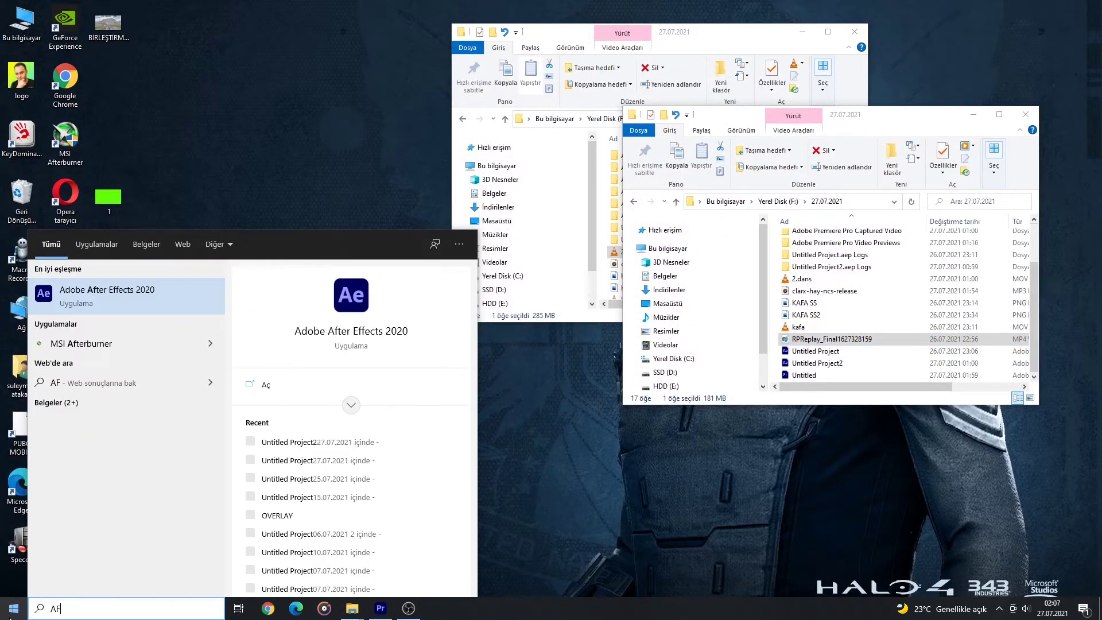
key("Return")
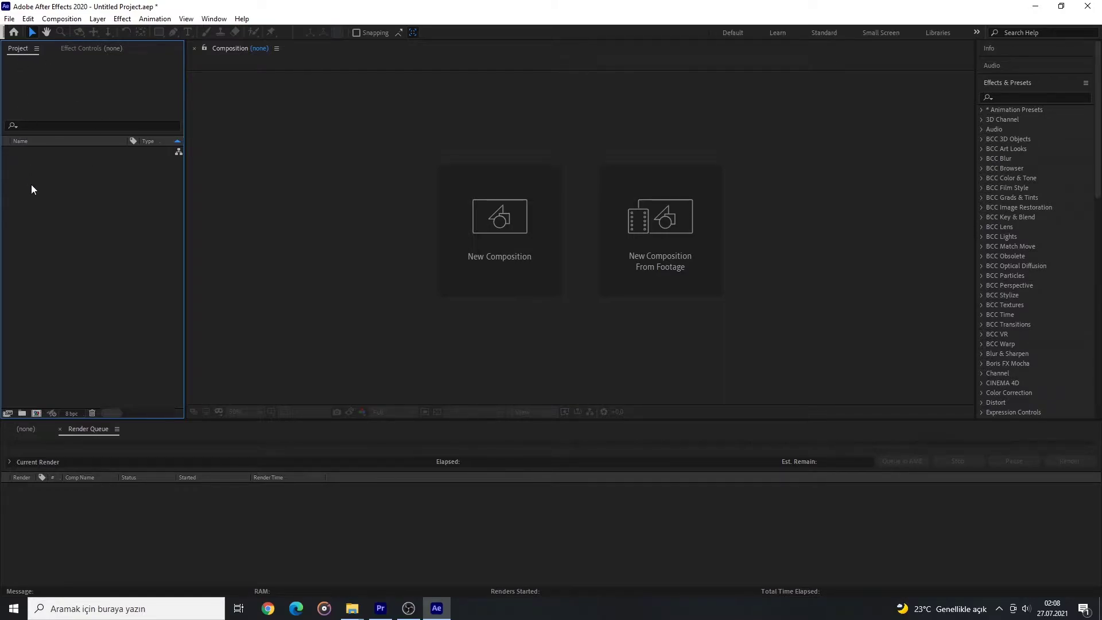
Step: Import the 3.VİDEO sequence from the Premiere project file Untitled in the 27.07.2021 folder on drive F
right_click(84, 214)
mouse_move(171, 279)
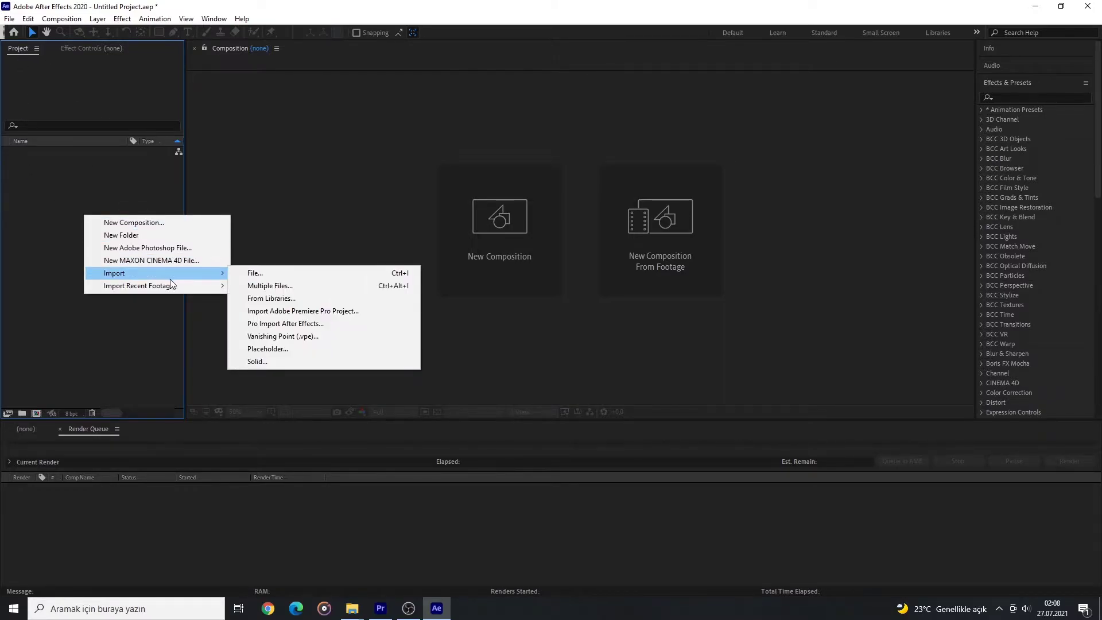
left_click(273, 274)
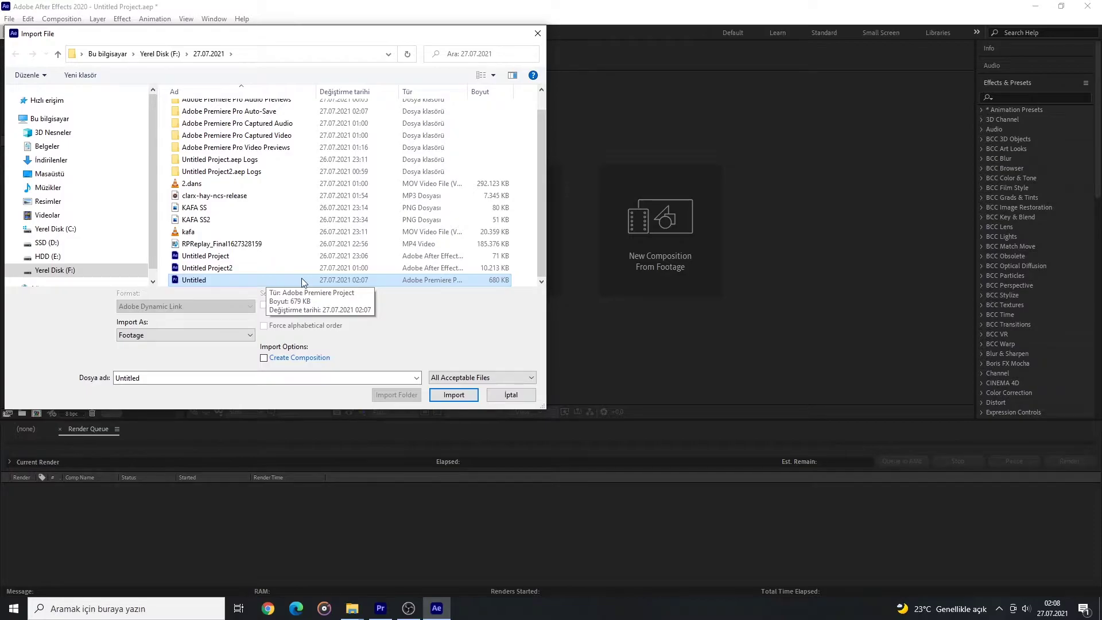
double_click(274, 281)
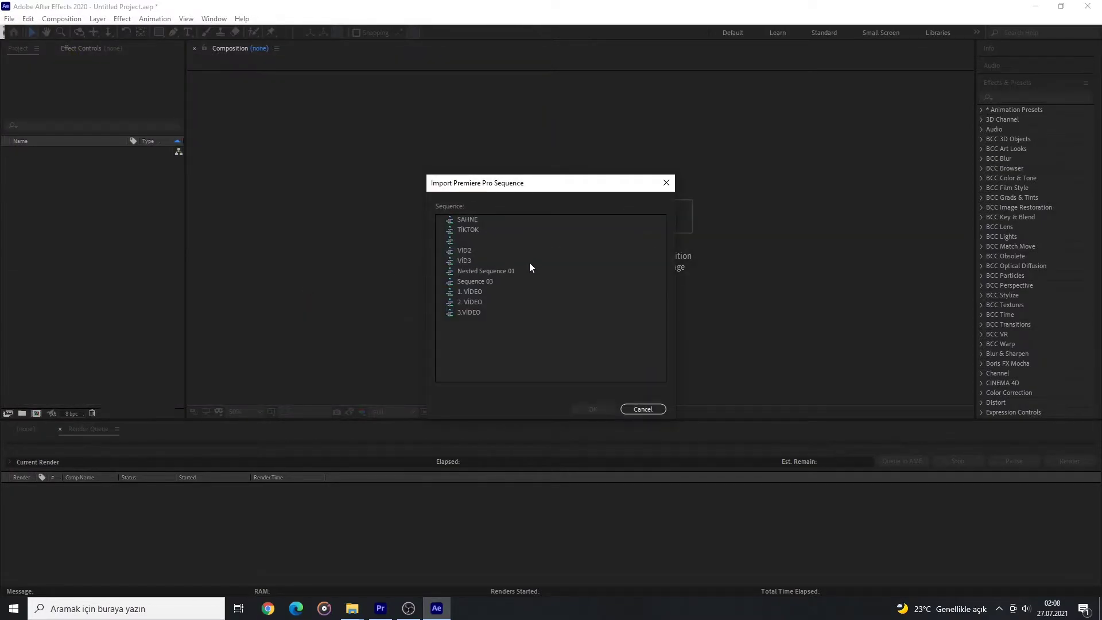
left_click(480, 303)
left_click(479, 314)
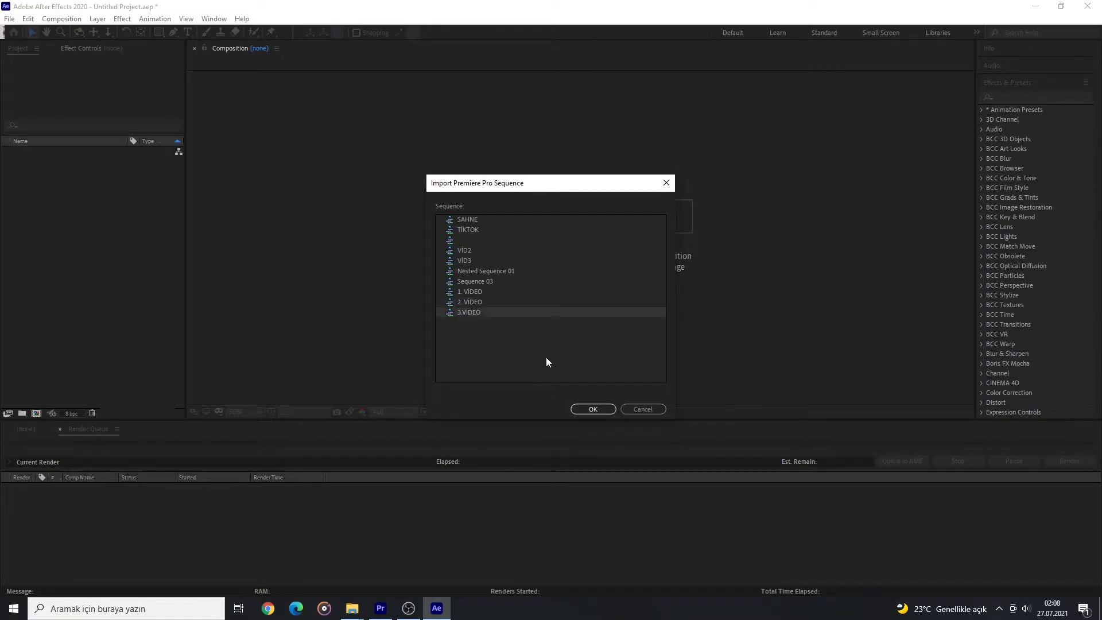
left_click(593, 409)
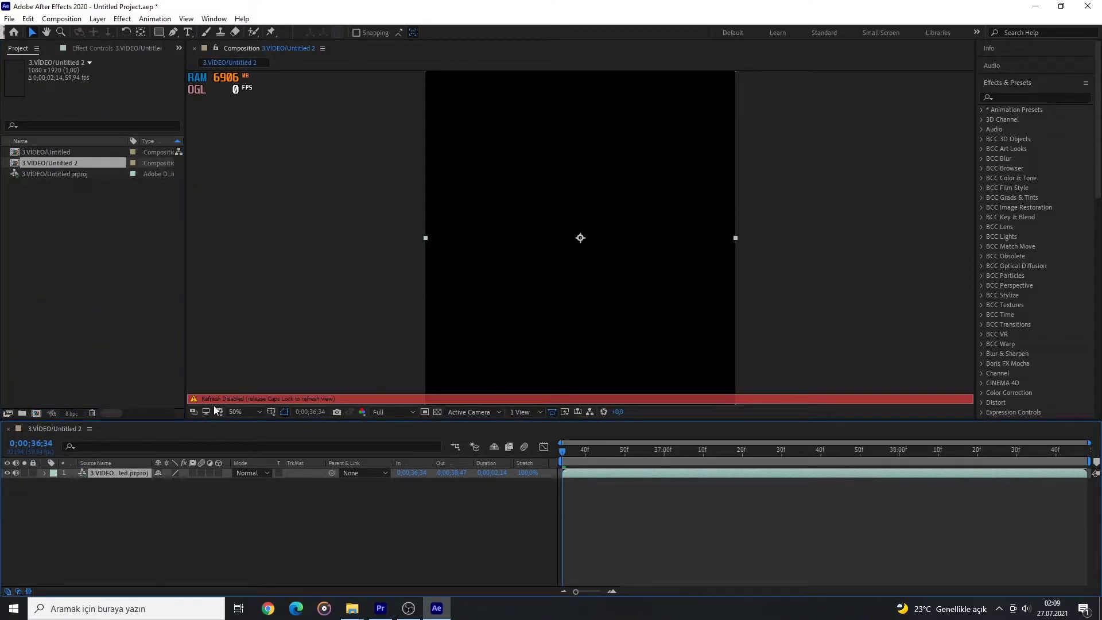
Step: Re-enable the viewer refresh and play a preview of the 3.VİDEO/Untitled 2 composition
key("Caps_Lock")
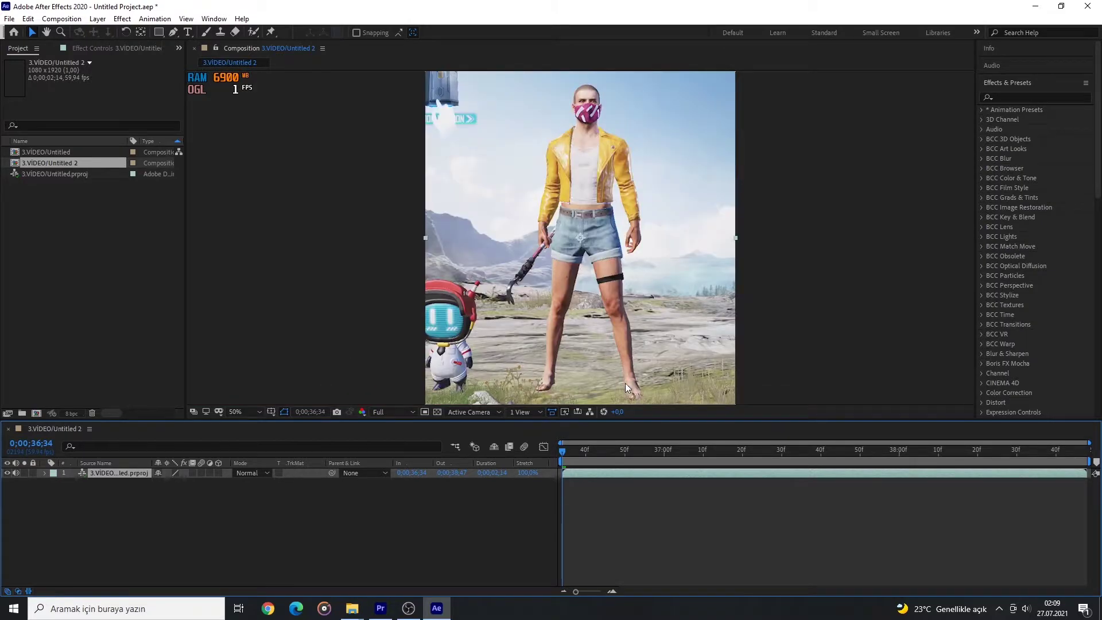
key("space")
key("space")
key("space")
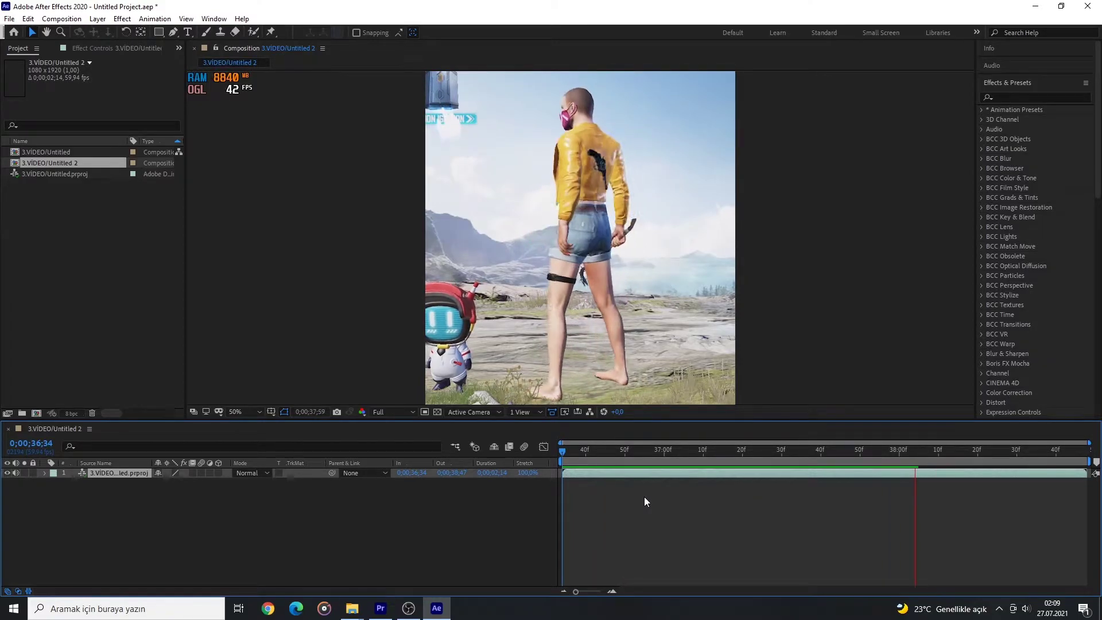
key("space")
Step: Draw a rectangular mask around the character's head at 0;00;36;34 and widen it to keep the head enclosed throughout the turn
scroll(731, 315, "down", 2)
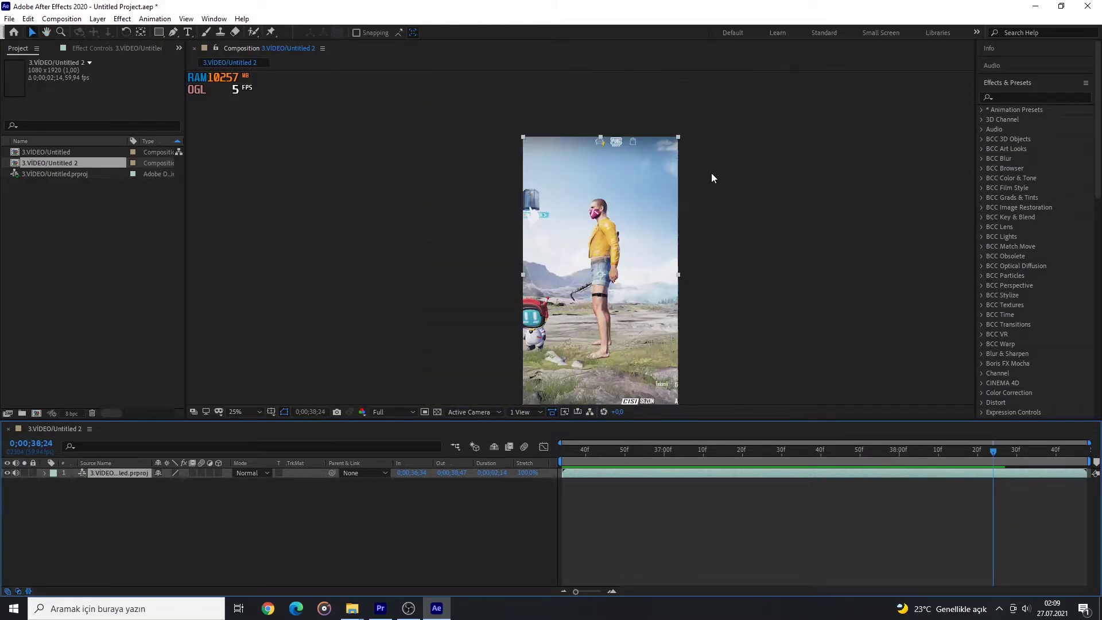
left_click_drag(994, 457, 562, 450)
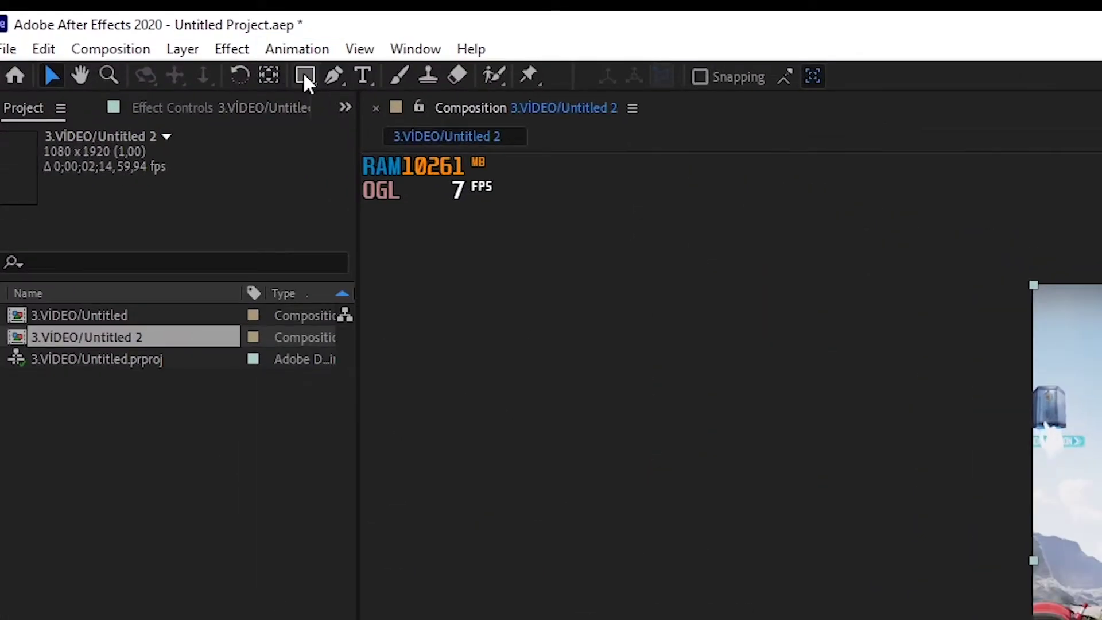
left_click(305, 74)
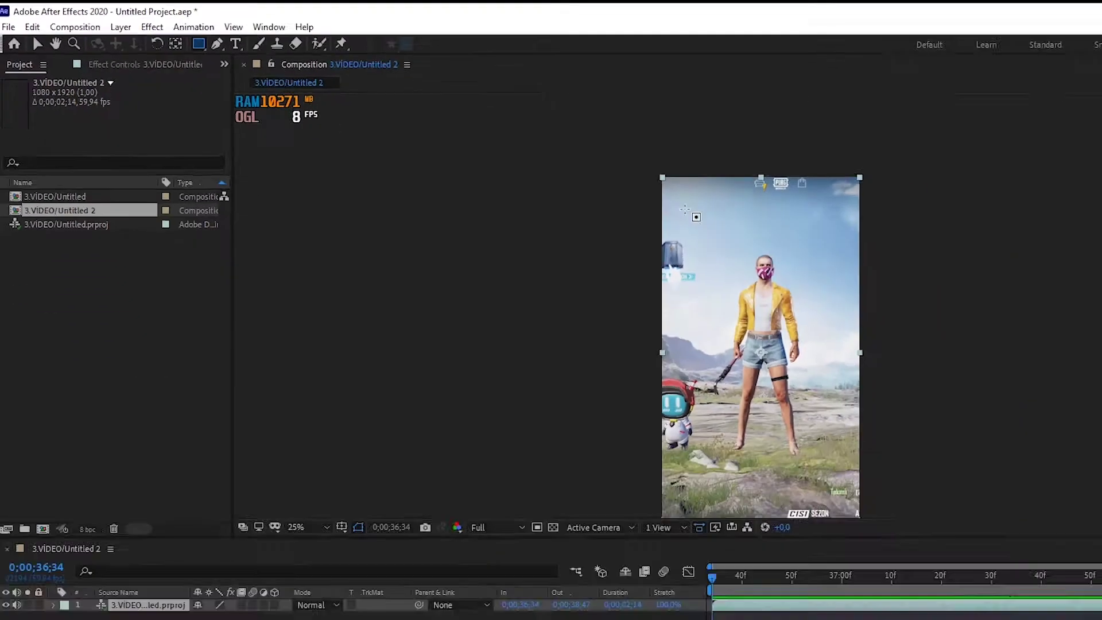
left_click_drag(591, 194, 619, 223)
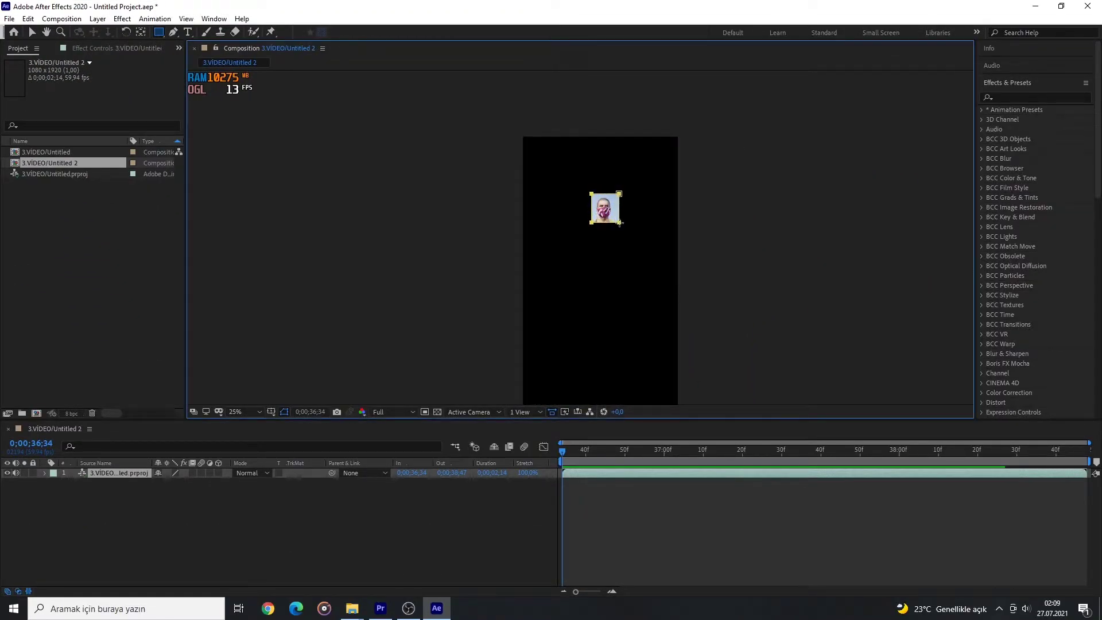
left_click_drag(565, 454, 1075, 496)
key("v")
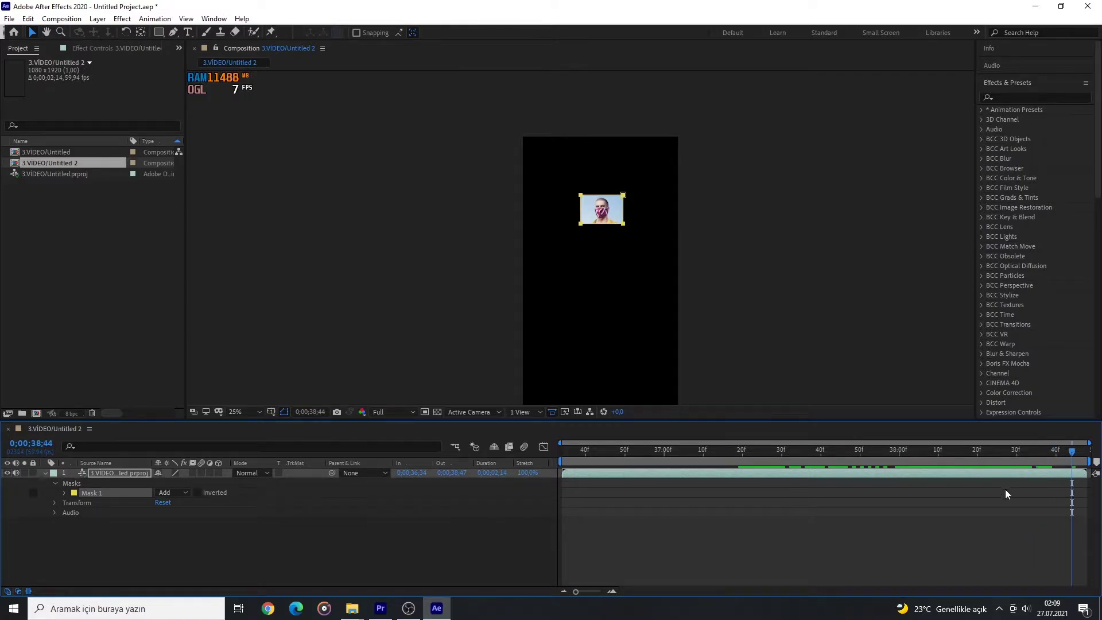
Step: Open the masked layer in the Layer viewer at 0;00;38;46 and select the character's head with the Roto Brush
left_click_drag(1072, 455, 1079, 455)
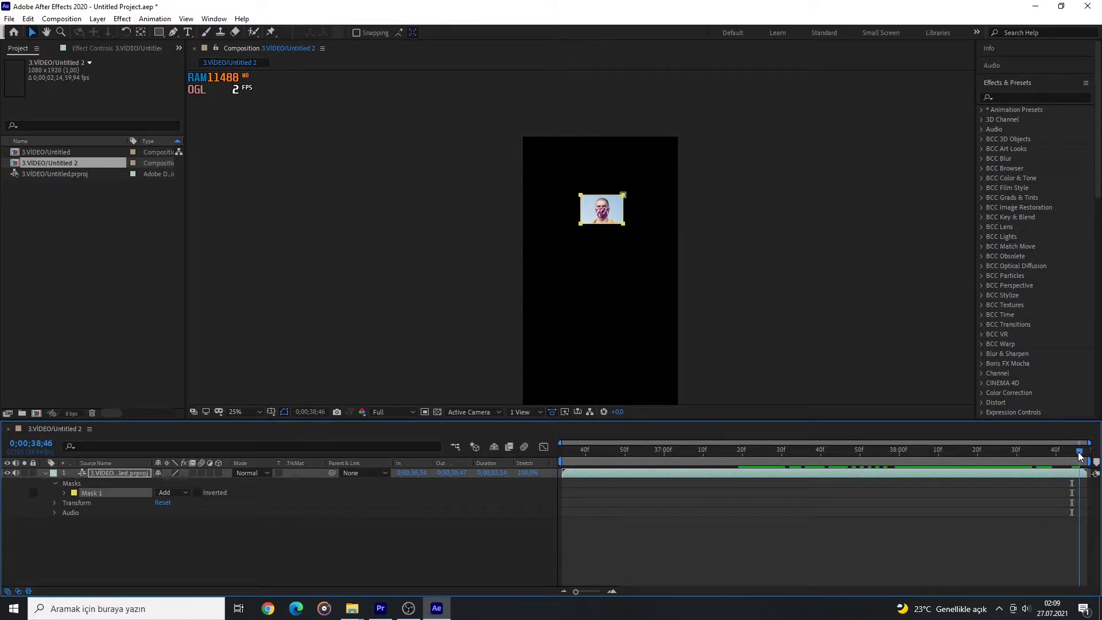
left_click(743, 473)
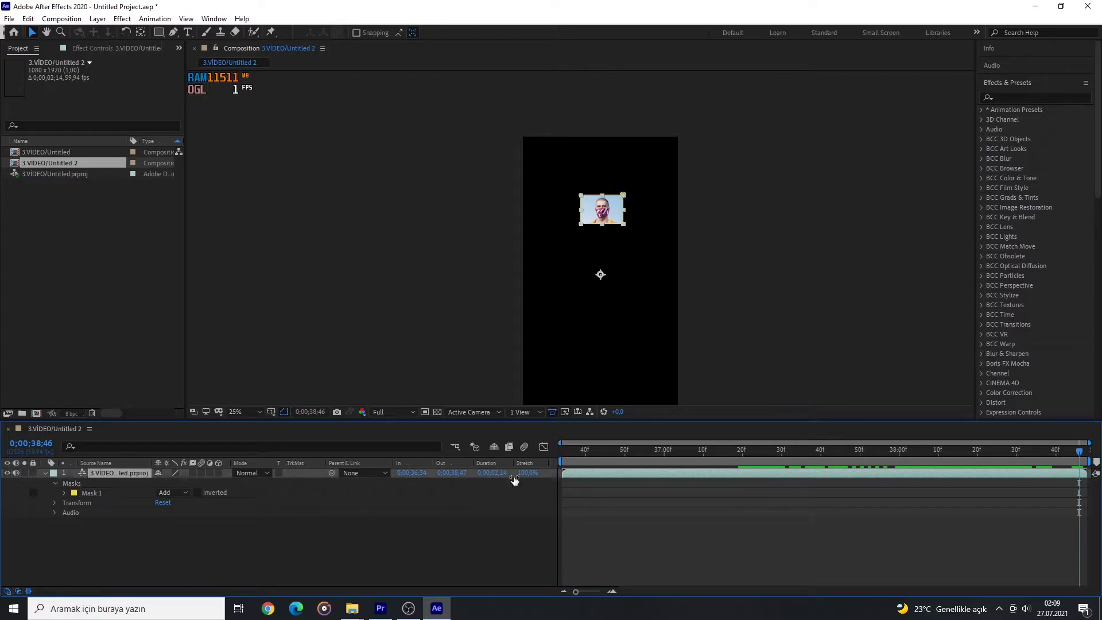
double_click(615, 473)
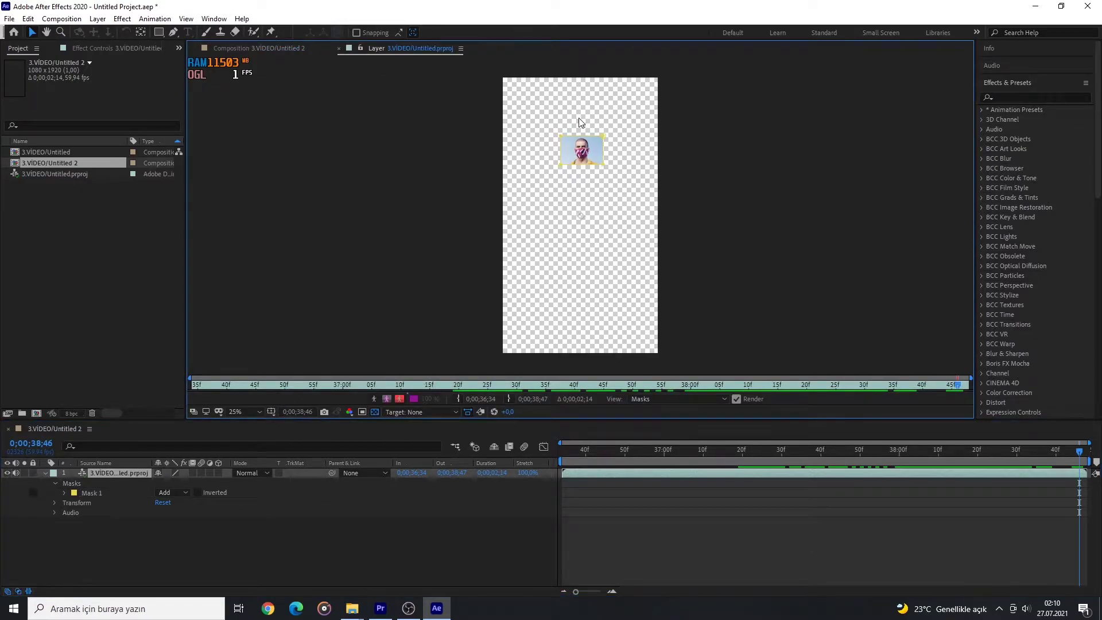
scroll(583, 126, "up", 6)
scroll(599, 239, "down", 4)
scroll(609, 322, "up", 2)
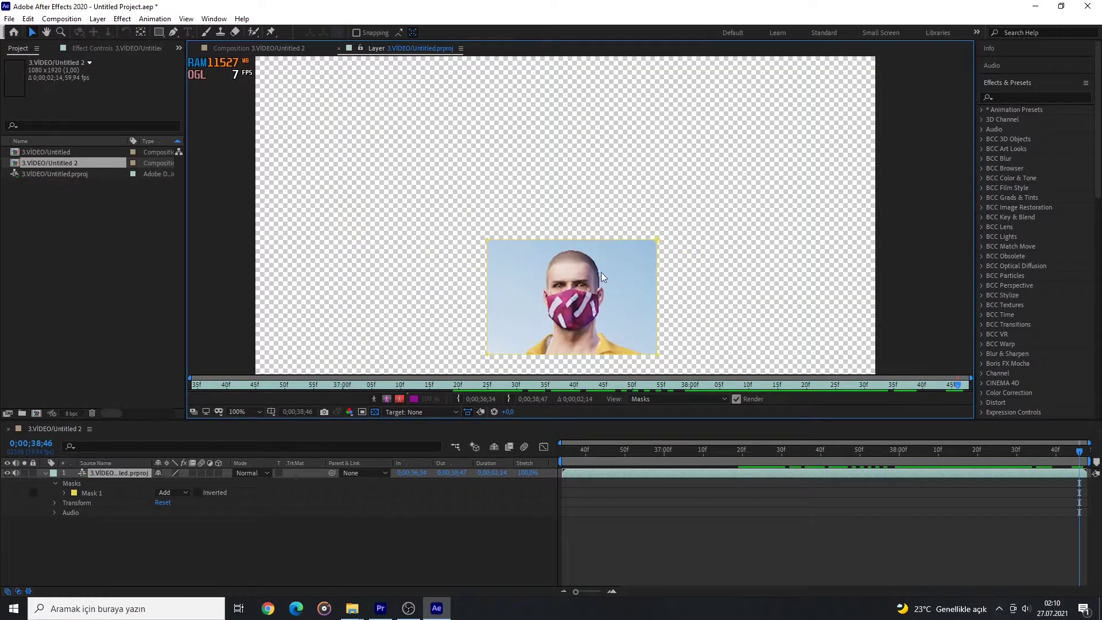
left_click(252, 33)
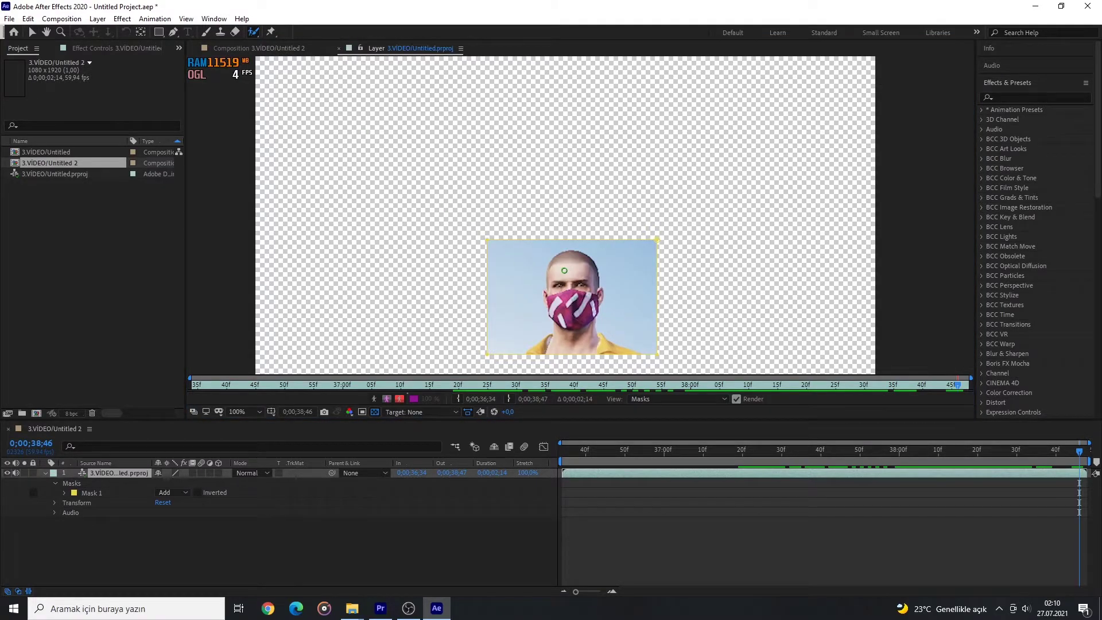
mouse_move(558, 260)
left_mouse_down()
mouse_move(567, 320)
mouse_move(599, 303)
mouse_move(589, 265)
mouse_move(568, 255)
left_mouse_up()
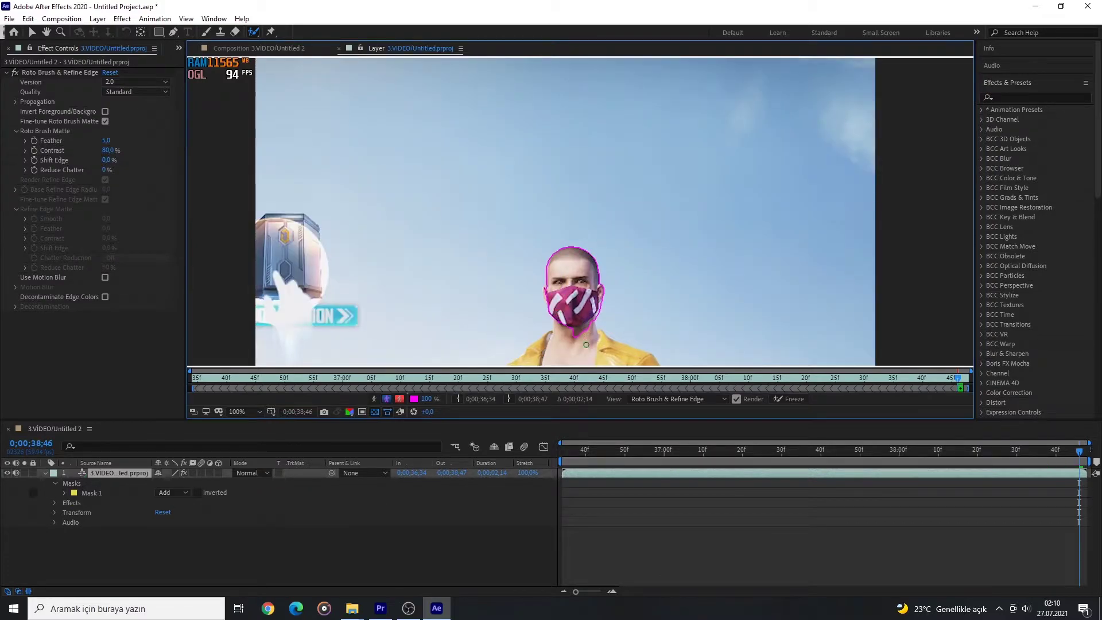
Step: From the first frame through 0;00;36;36, subtract the neck and jacket collar from the Roto Brush head selection
key("Home")
scroll(581, 324, "up", 2)
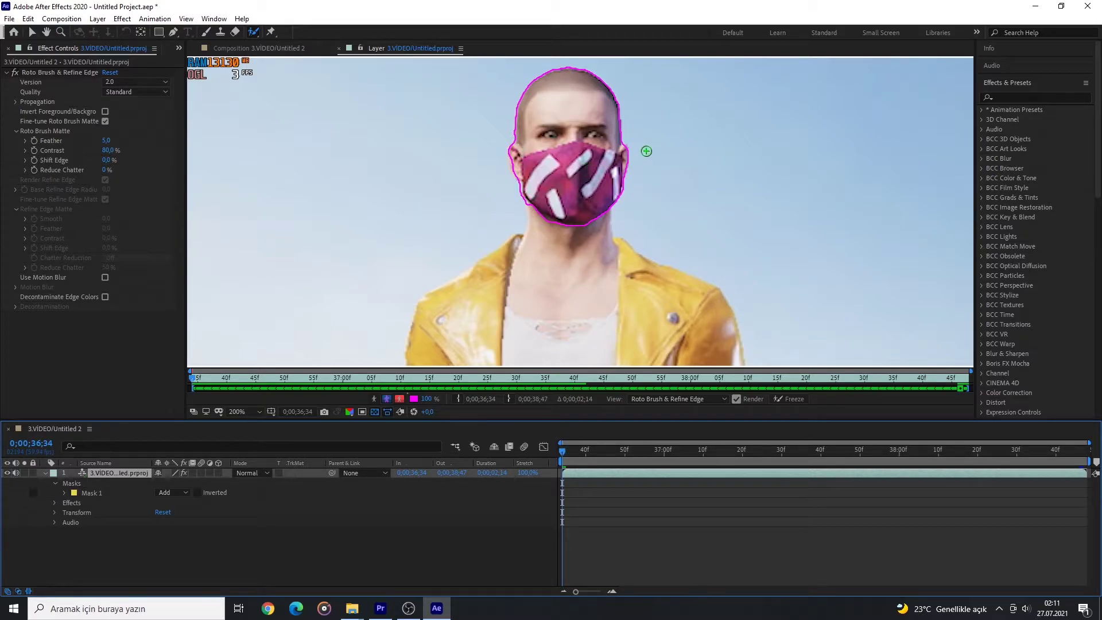
key("alt")
left_click_drag(563, 456, 566, 456)
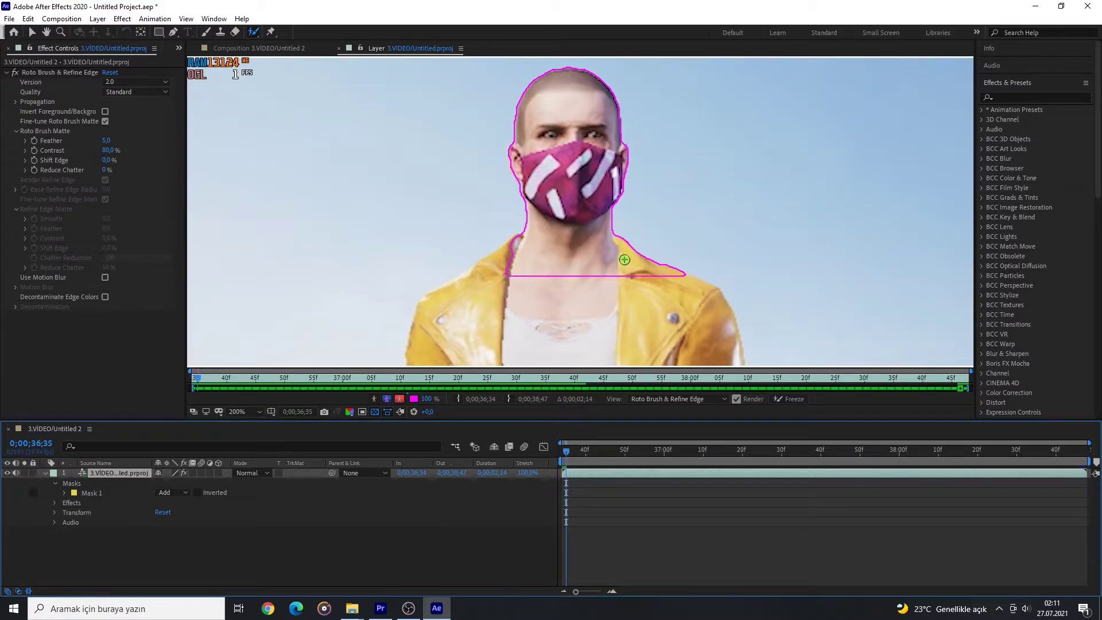
mouse_move(520, 230)
left_mouse_down()
mouse_move(562, 237)
mouse_move(634, 221)
left_mouse_up()
left_click_drag(519, 241, 549, 276)
left_click(567, 454)
left_click_drag(517, 232, 505, 270)
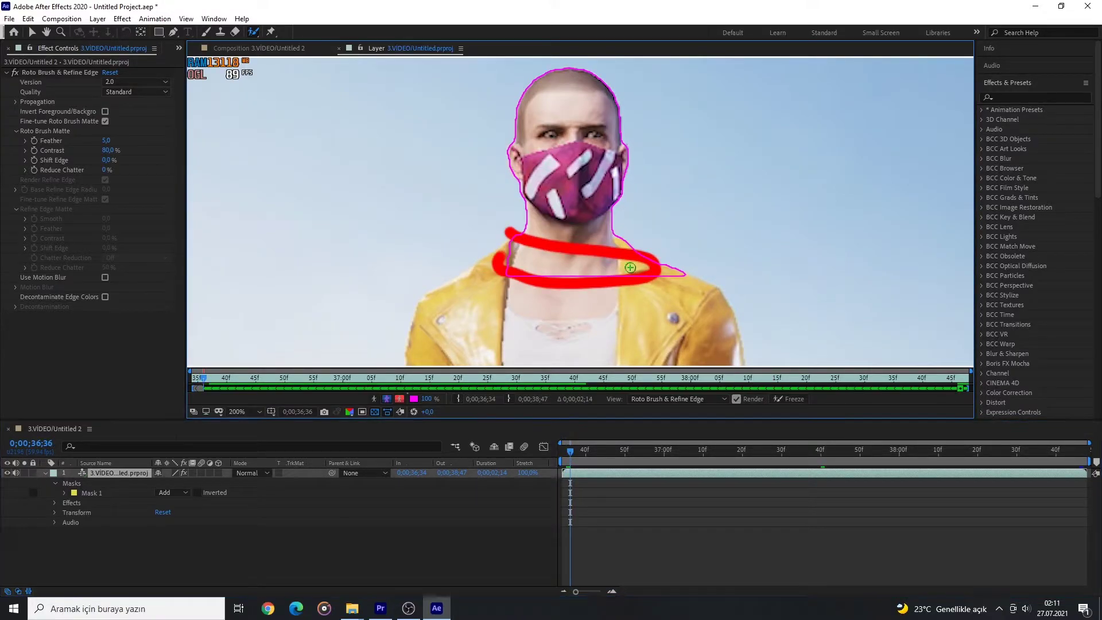
Step: Correct the Roto Brush outline around the neck and face mask at 0;00;36;39 and 0;00;36;40, and reveal the layer's strokes
key("Page_Down")
key("Page_Down")
key("Page_Down")
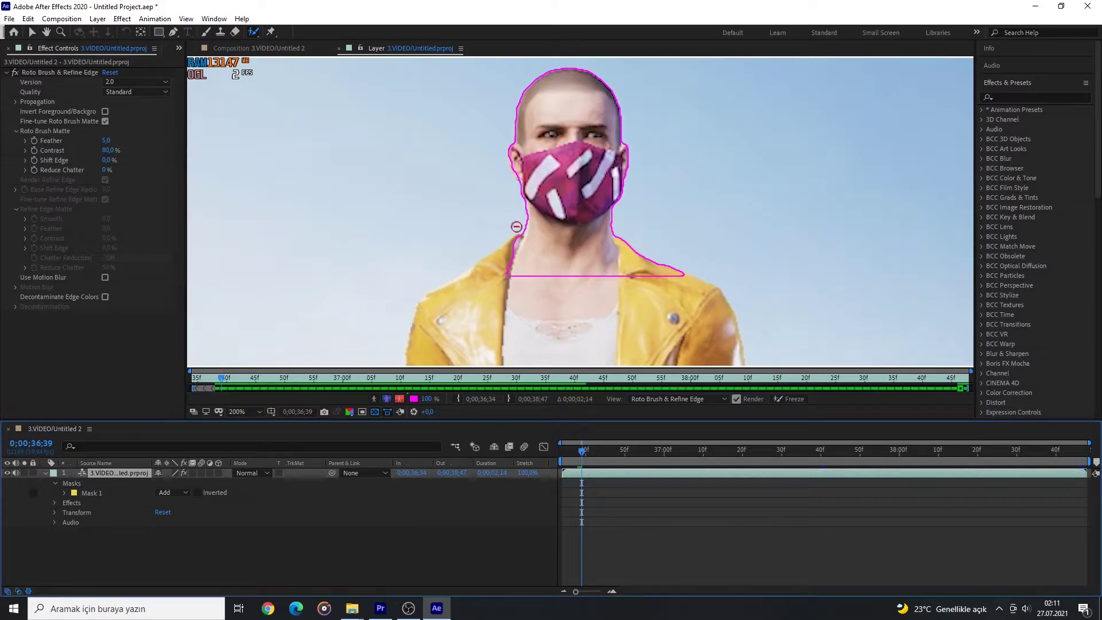
left_click(586, 457)
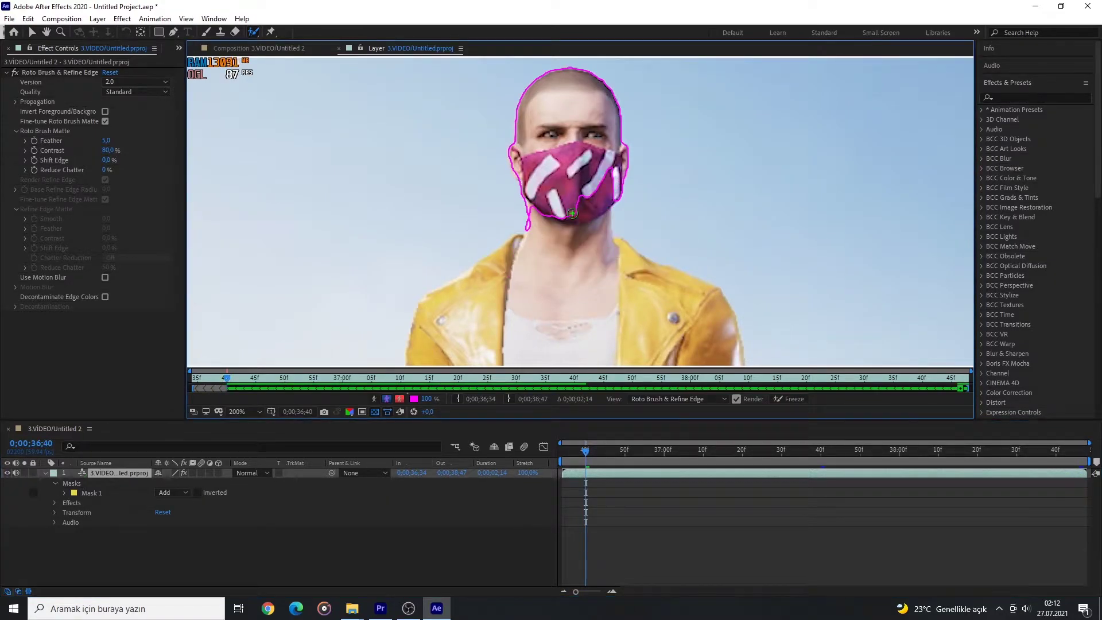
key("Page_Up")
key("u")
key("u")
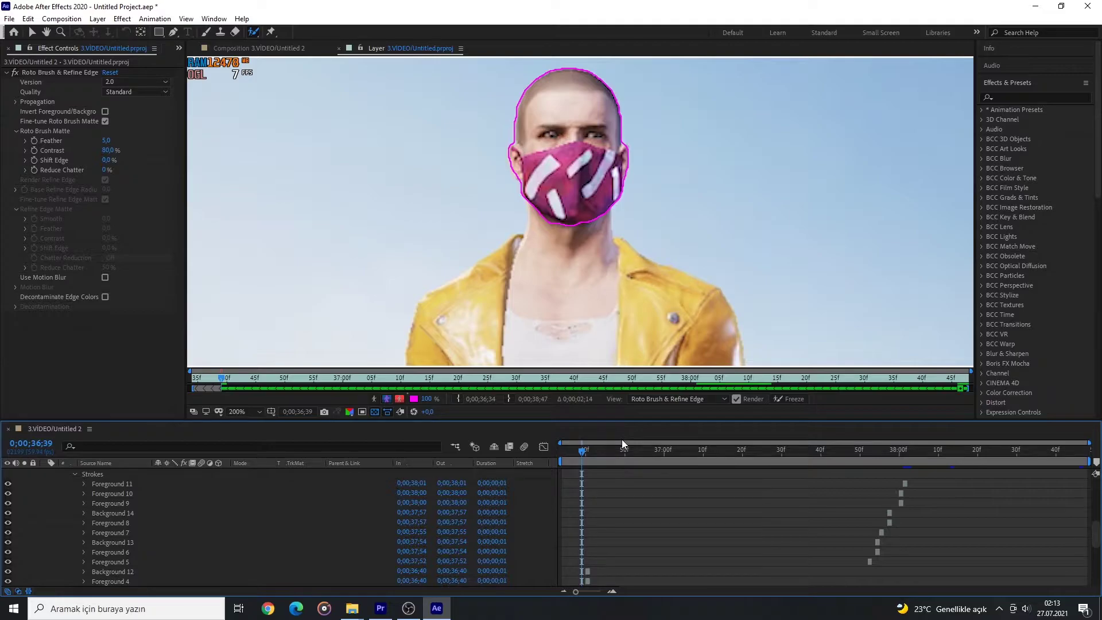
Step: Review the isolated head along the timeline up to 0;00;37;01 in the composition and deselect the layer
left_click_drag(584, 453, 639, 464)
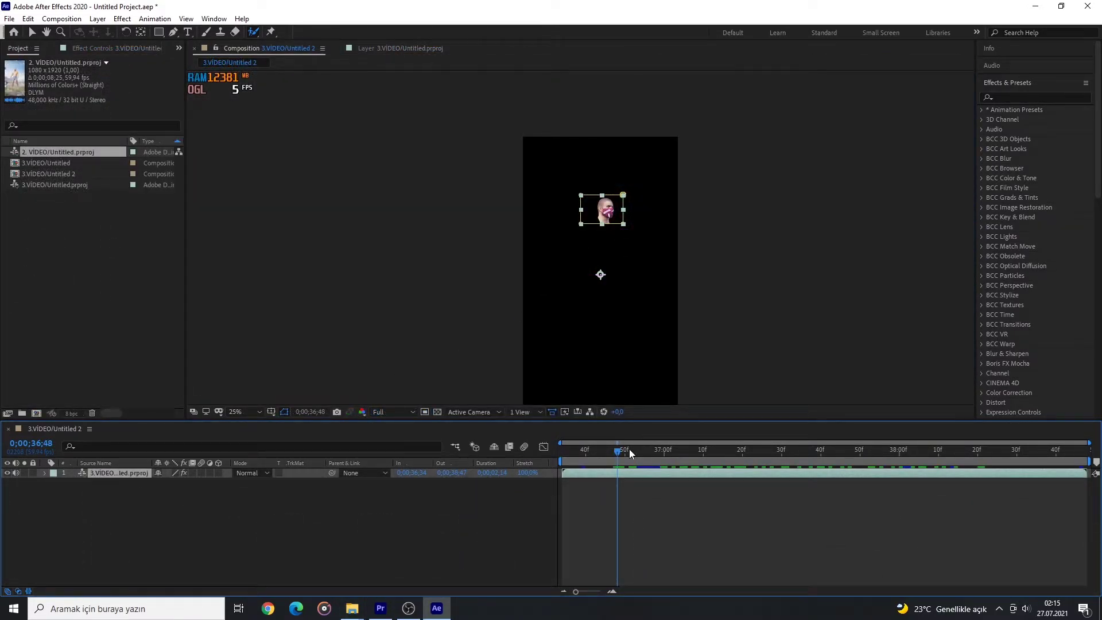
left_click_drag(618, 451, 666, 464)
left_click(219, 512)
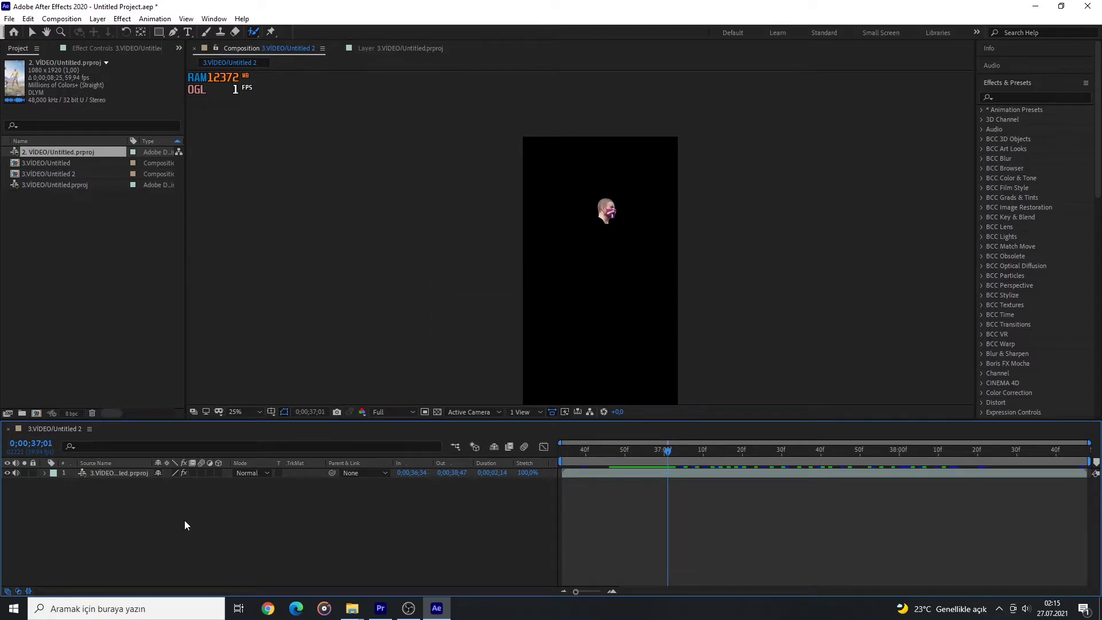
Step: Queue 3.VİDEO/Untitled 2 for rendering and try an output module with QuickTime format and RGB + Alpha channels
key("ctrl+m")
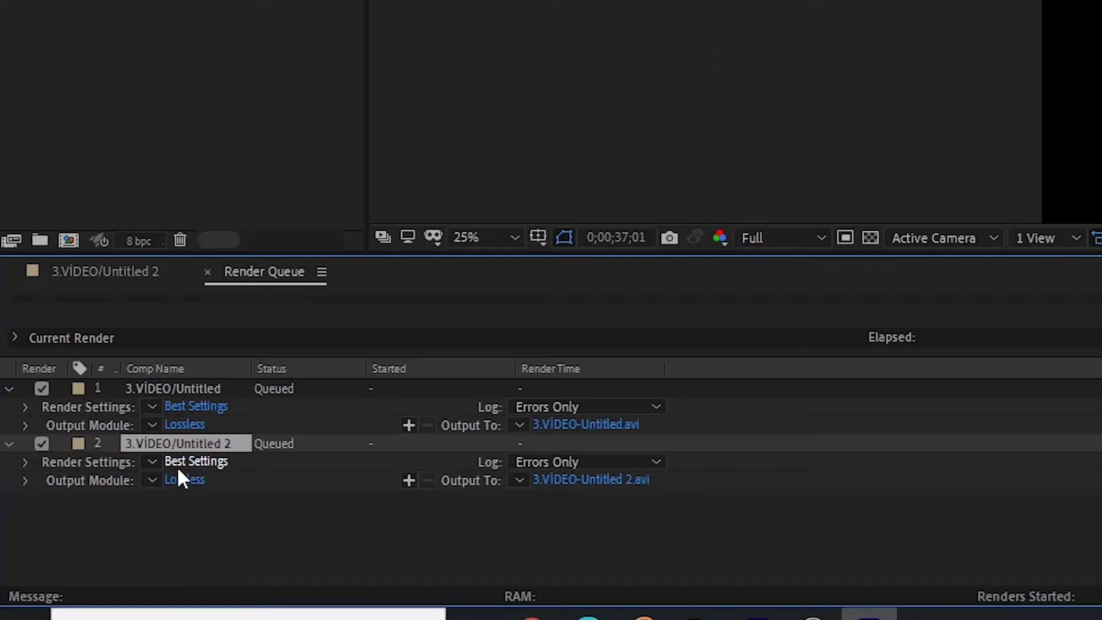
left_click(196, 479)
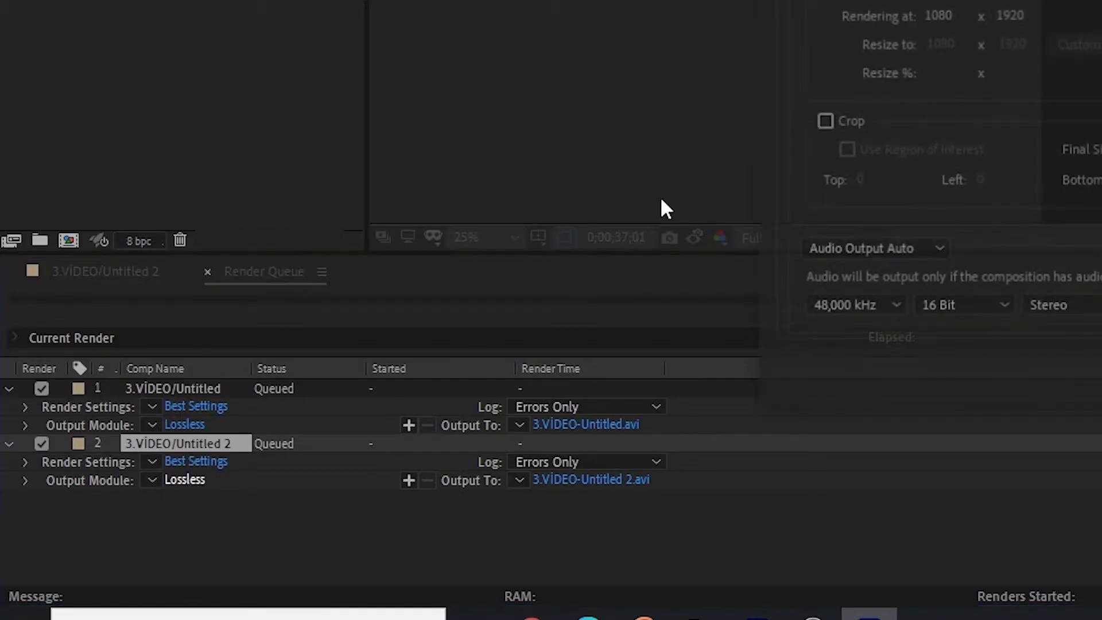
left_click(439, 68)
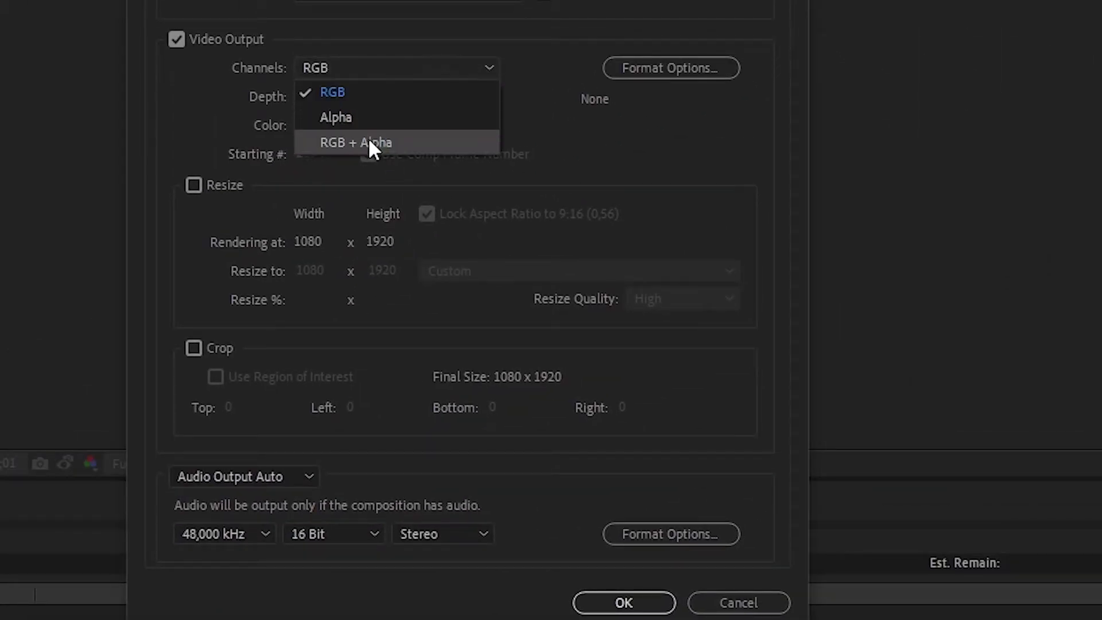
left_click(369, 143)
left_click(421, 85)
left_click(409, 65)
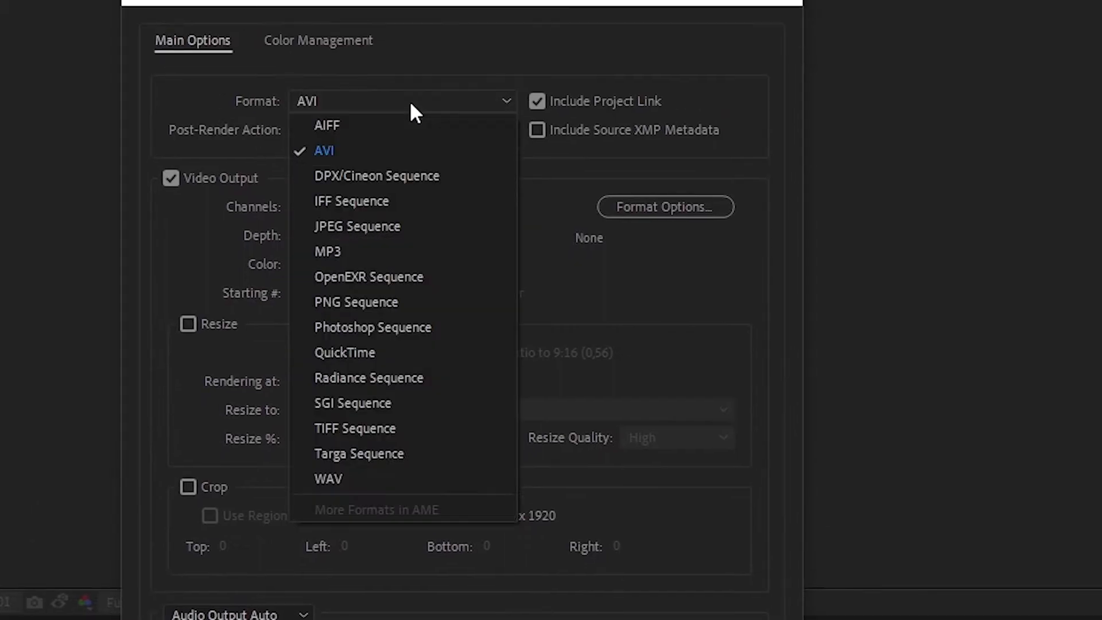
key("Escape")
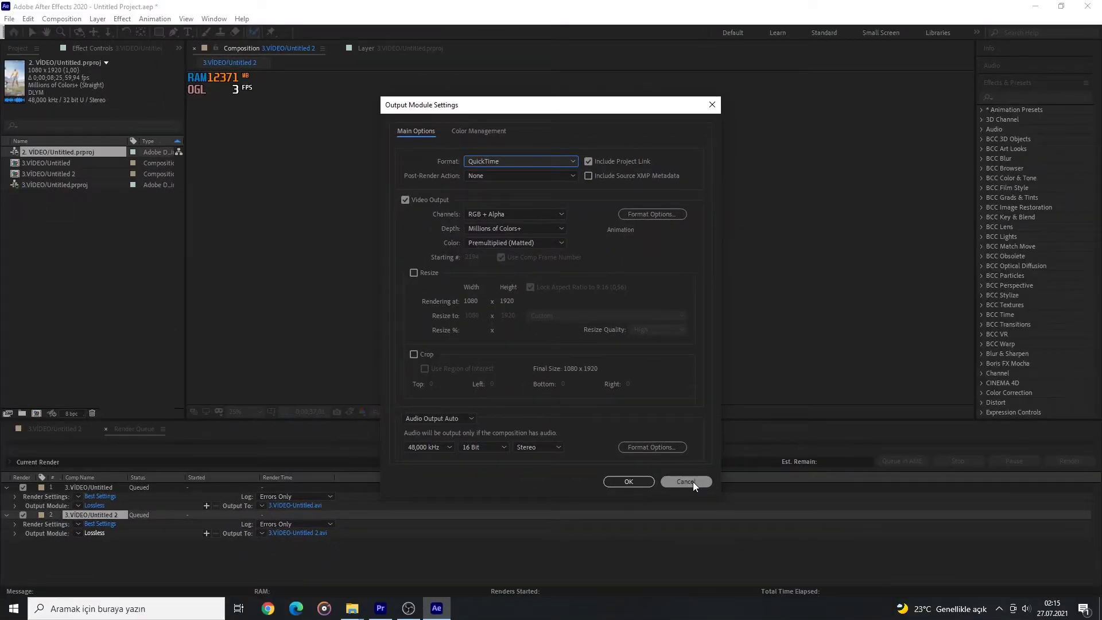
Step: Play the existing kafa video from the 27.07.2021 folder on drive F in VLC, close it and return to After Effects
left_click(352, 608)
left_click(400, 570)
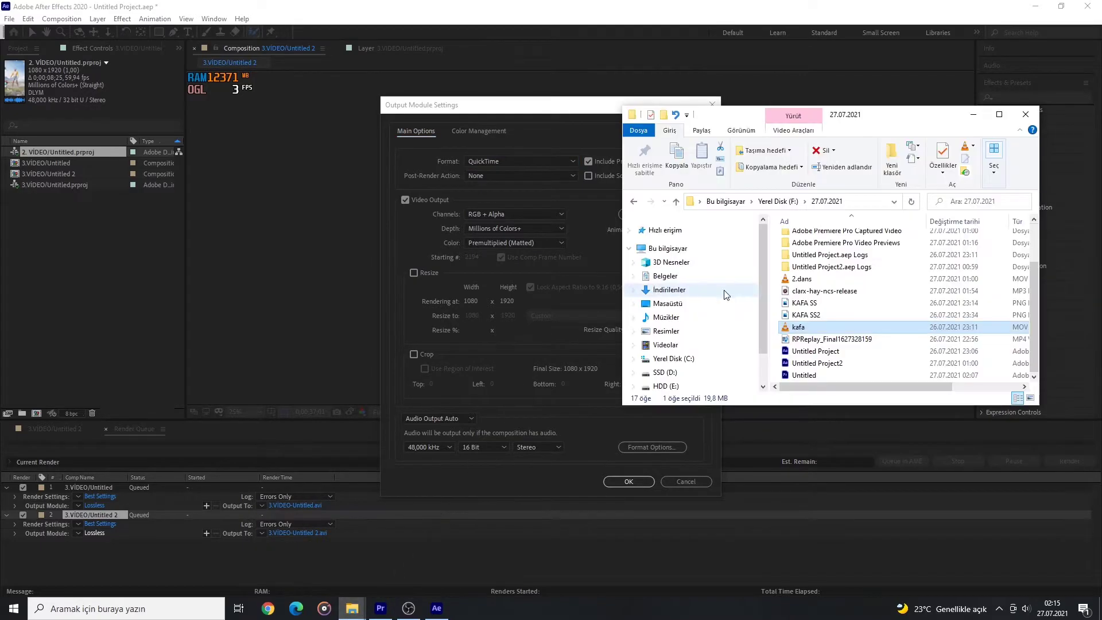
double_click(799, 328)
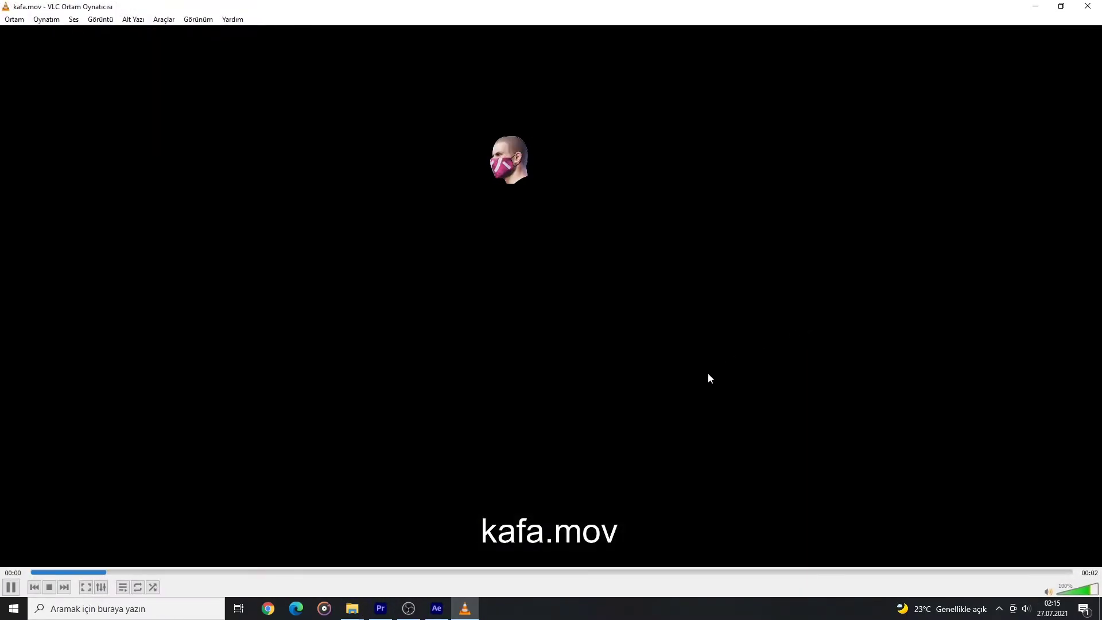
left_click(1087, 5)
left_click_drag(917, 119, 889, 130)
left_click(997, 119)
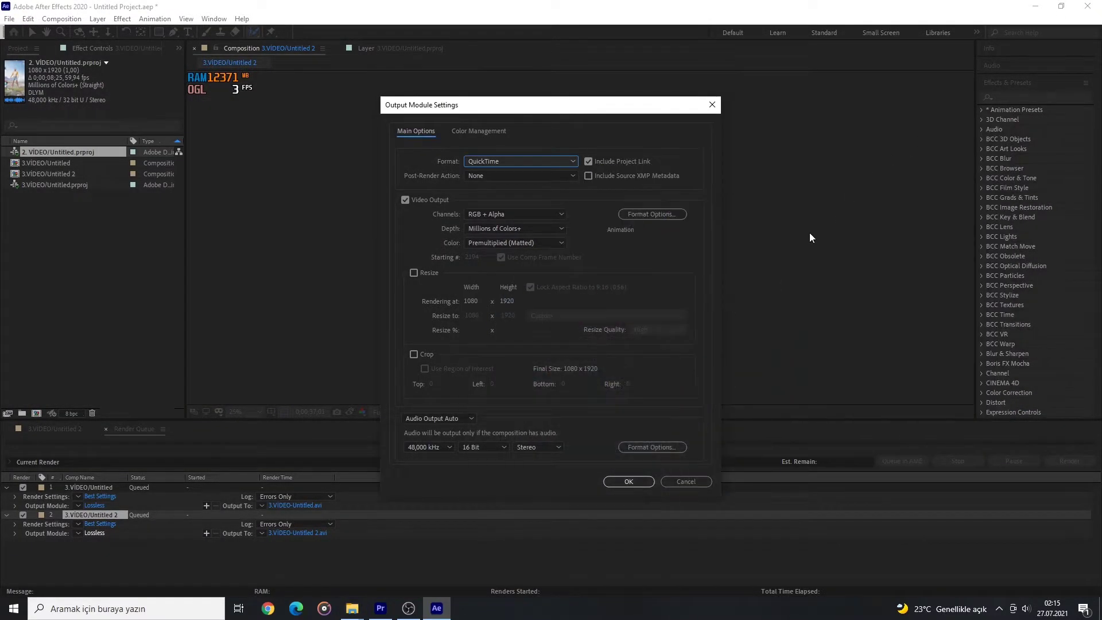
Step: Cancel the output module settings, close the Render Queue, and reopen the 3.VİDEO/Untitled 2 composition with its head layer deleted
left_click(689, 482)
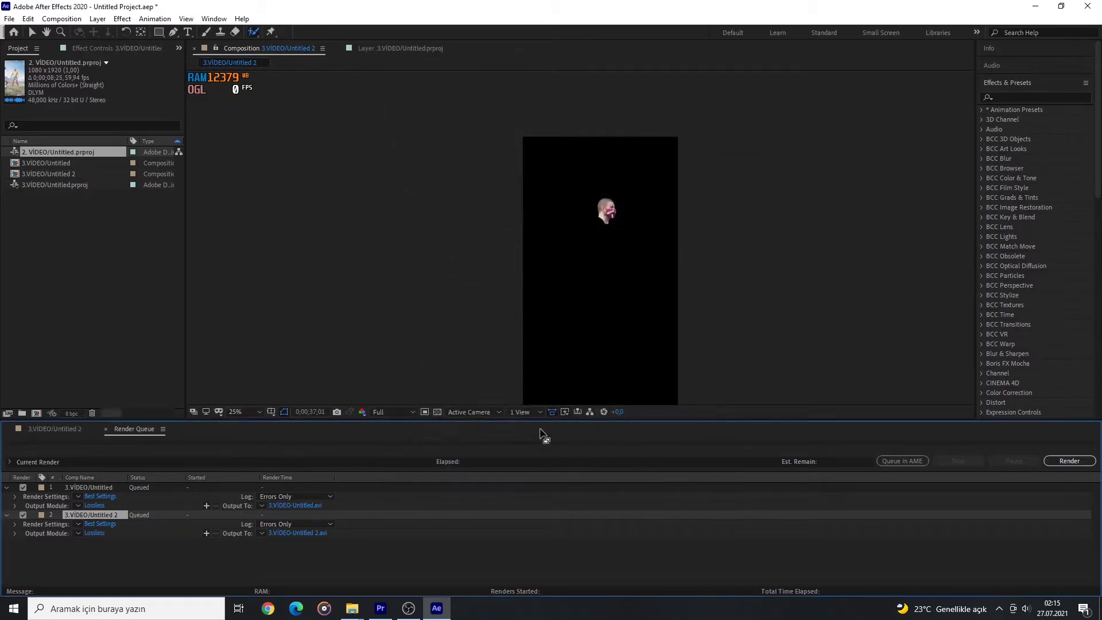
left_click(106, 429)
left_click(9, 429)
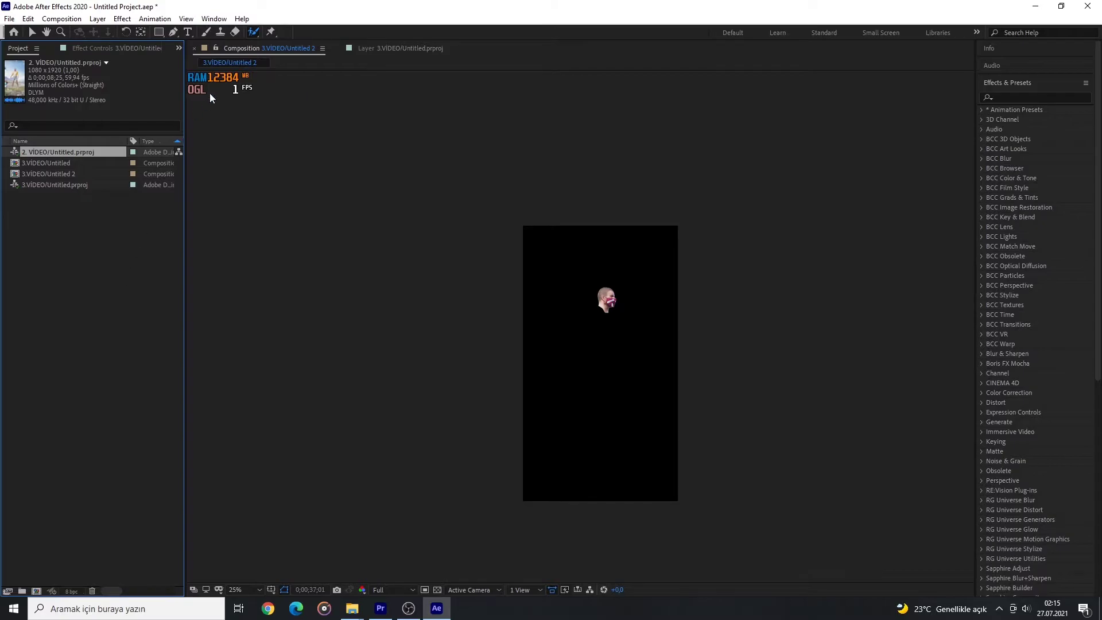
double_click(50, 173)
Step: Import the 2. VİDEO sequence from the Premiere project file Untitled in the 27.07.2021 folder
right_click(83, 235)
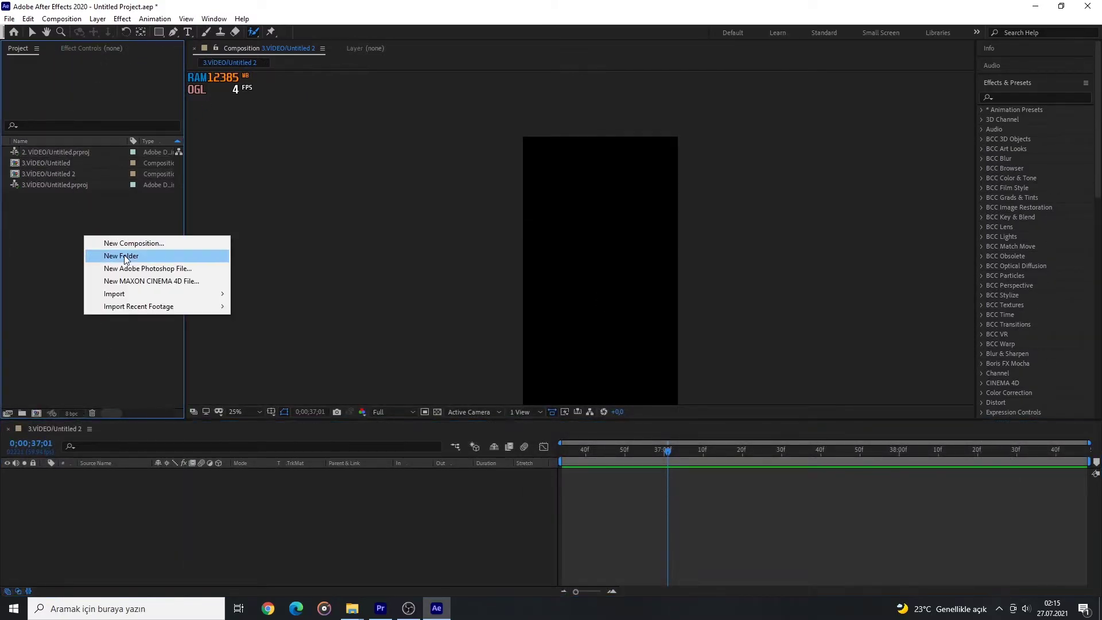
mouse_move(167, 294)
left_click(270, 294)
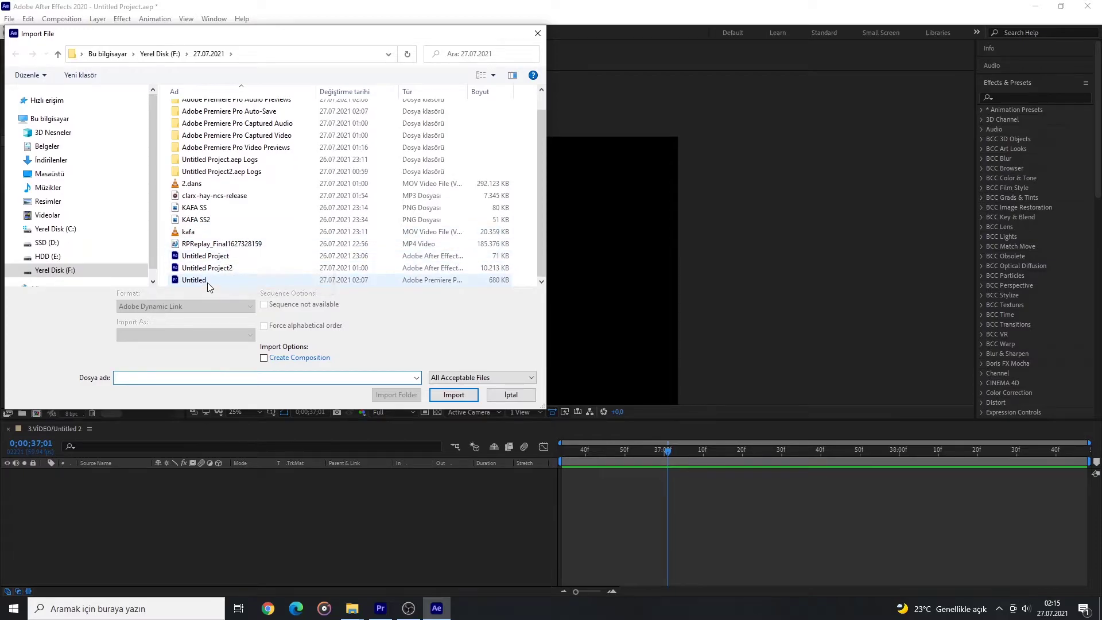
left_click(208, 283)
double_click(284, 283)
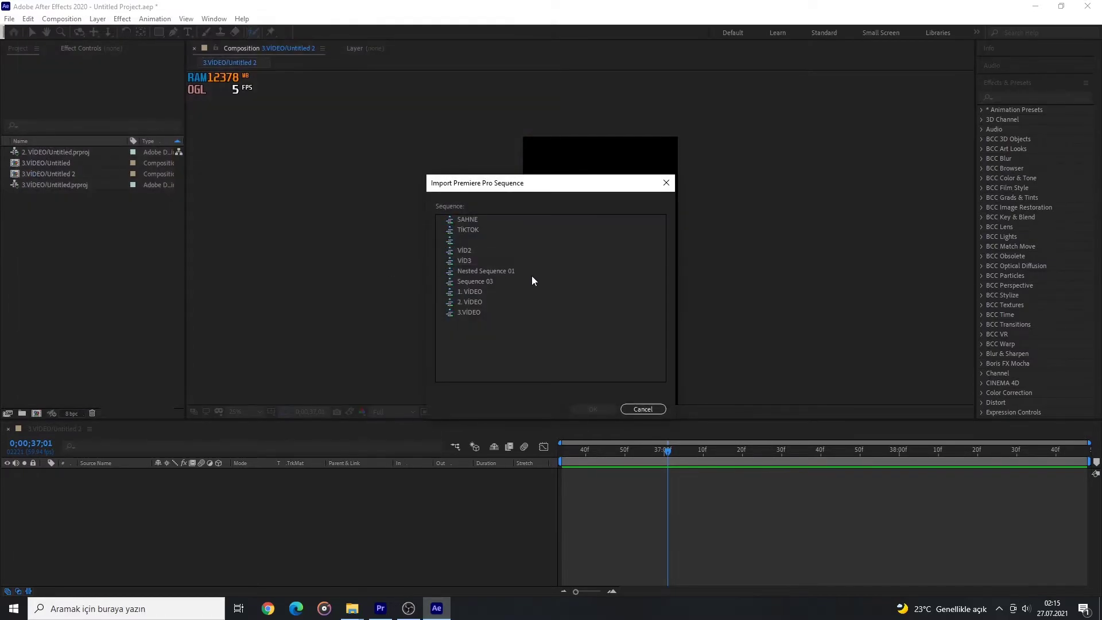
left_click(471, 302)
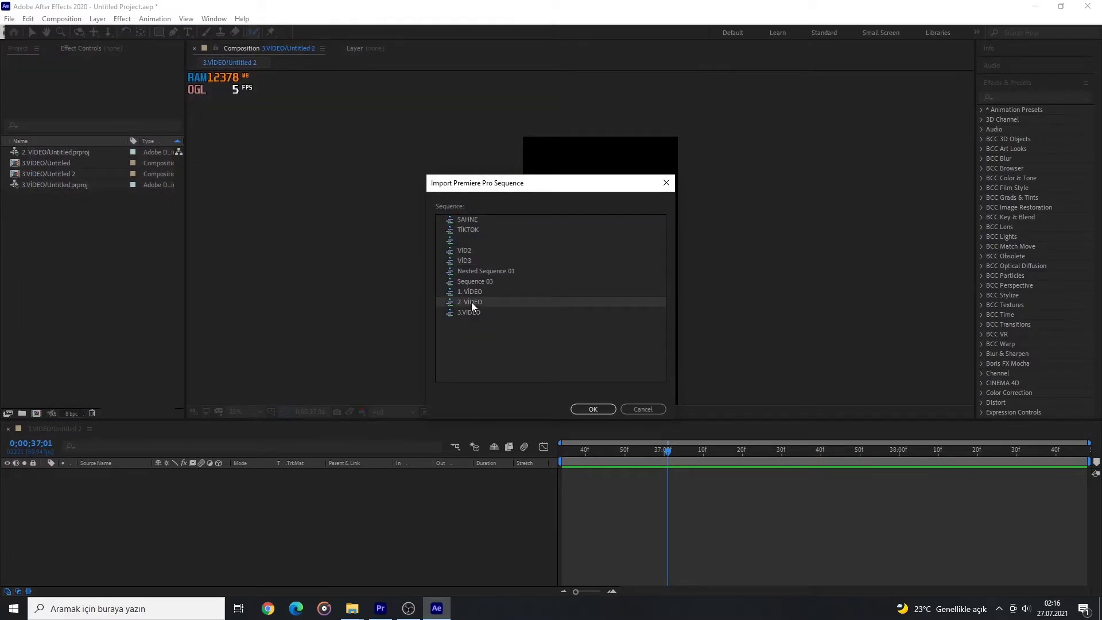
left_click(595, 409)
Step: Add the imported 2. VİDEO sequence to the 3.VİDEO/Untitled 2 composition and open it in the Layer viewer at the first frame
left_click_drag(63, 162, 92, 485)
left_click_drag(588, 451, 558, 476)
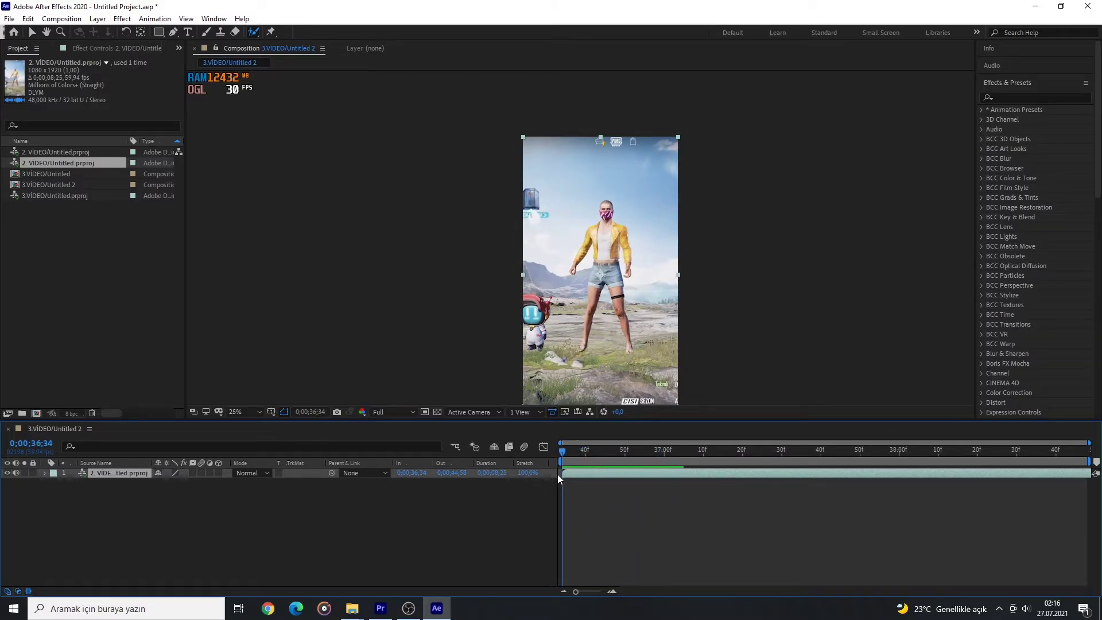
double_click(590, 475)
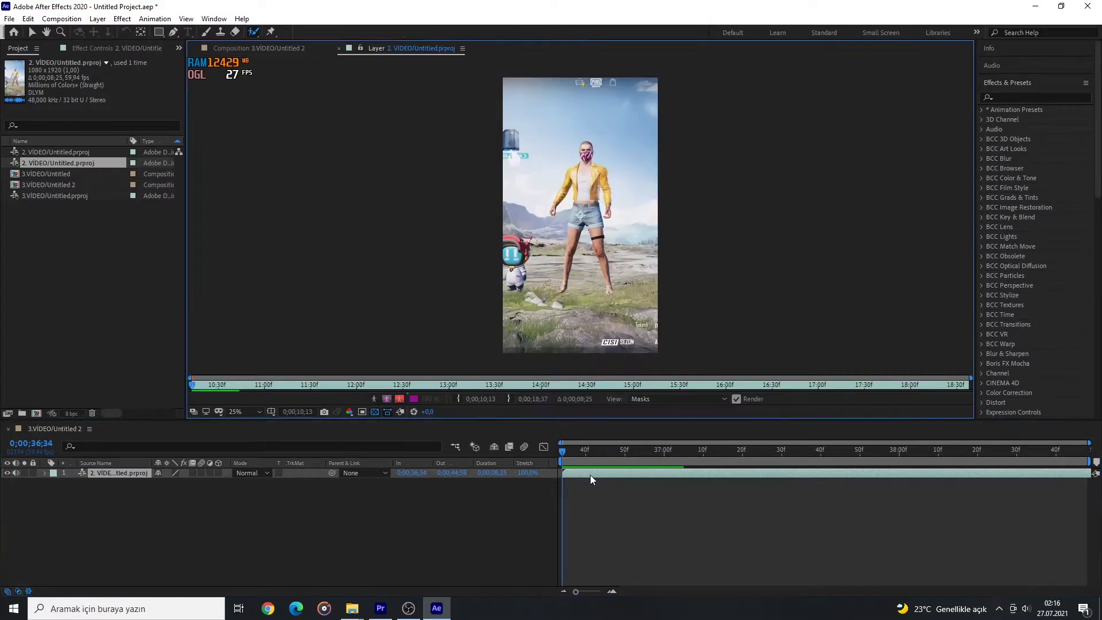
Step: Paint a Roto Brush foreground selection over the character's head and upper body with the hard round 19-pixel brush
left_click(255, 33)
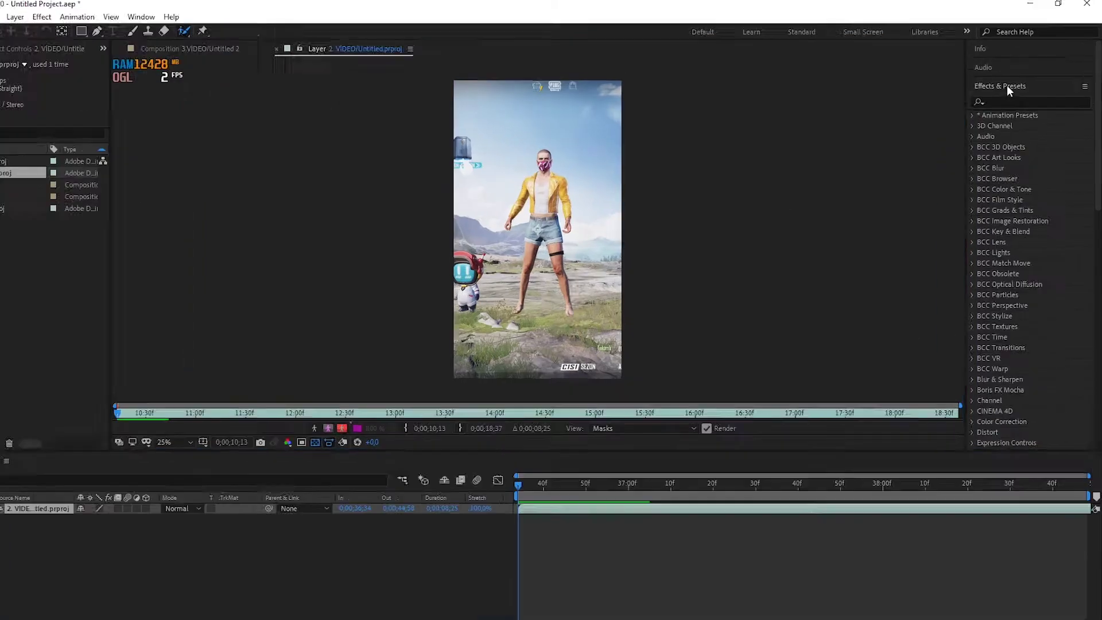
left_click(1007, 84)
left_click(928, 425)
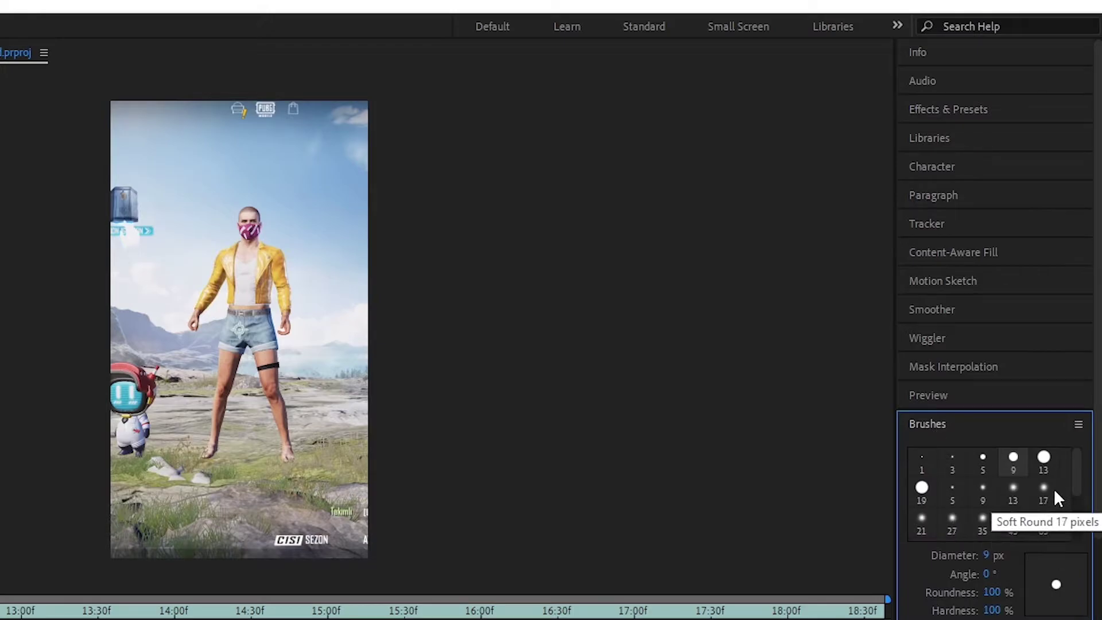
left_click(925, 490)
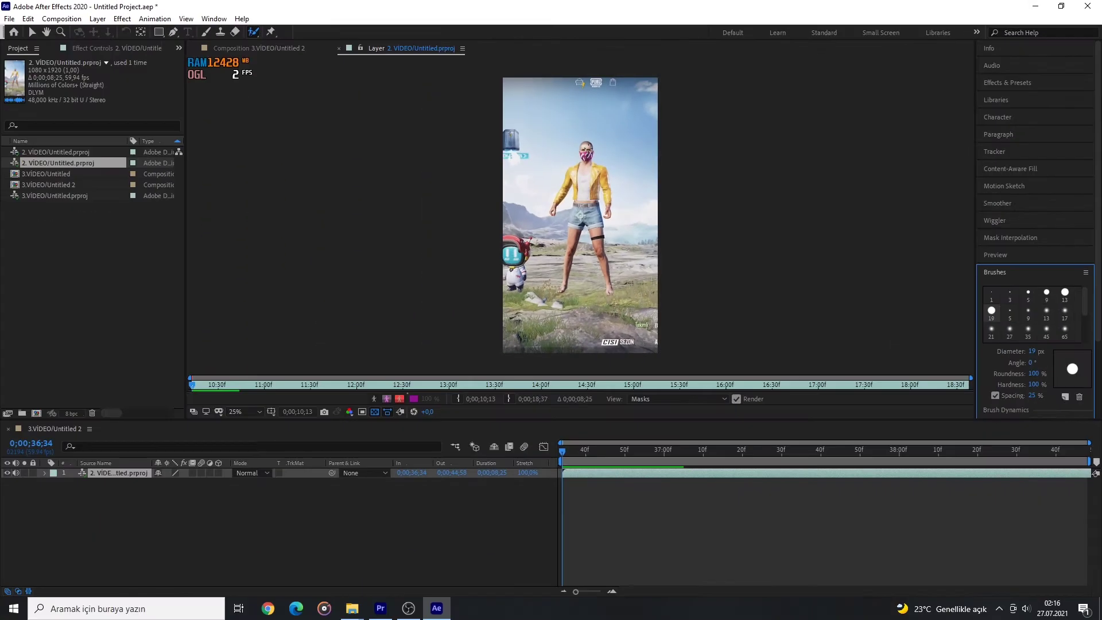
mouse_move(249, 218)
left_mouse_down()
mouse_move(236, 263)
mouse_move(197, 307)
left_mouse_up()
left_click_drag(586, 192, 586, 183)
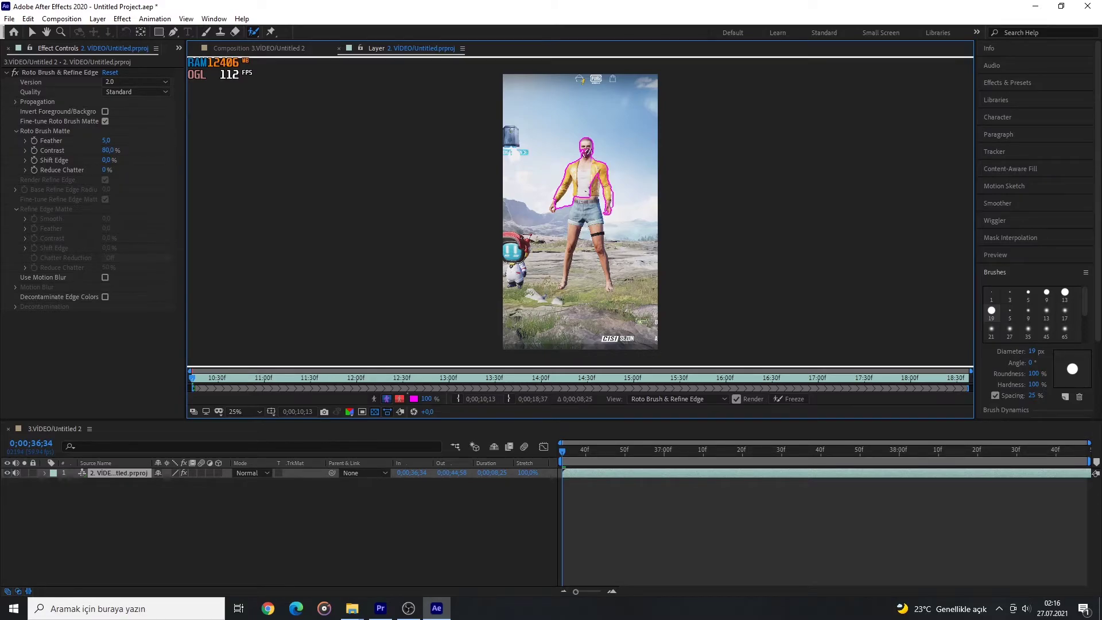
Step: Extend the Roto Brush selection over the character's shorts and legs, and subtract the background between the legs
scroll(580, 247, "up", 4)
left_click_drag(553, 236, 531, 341)
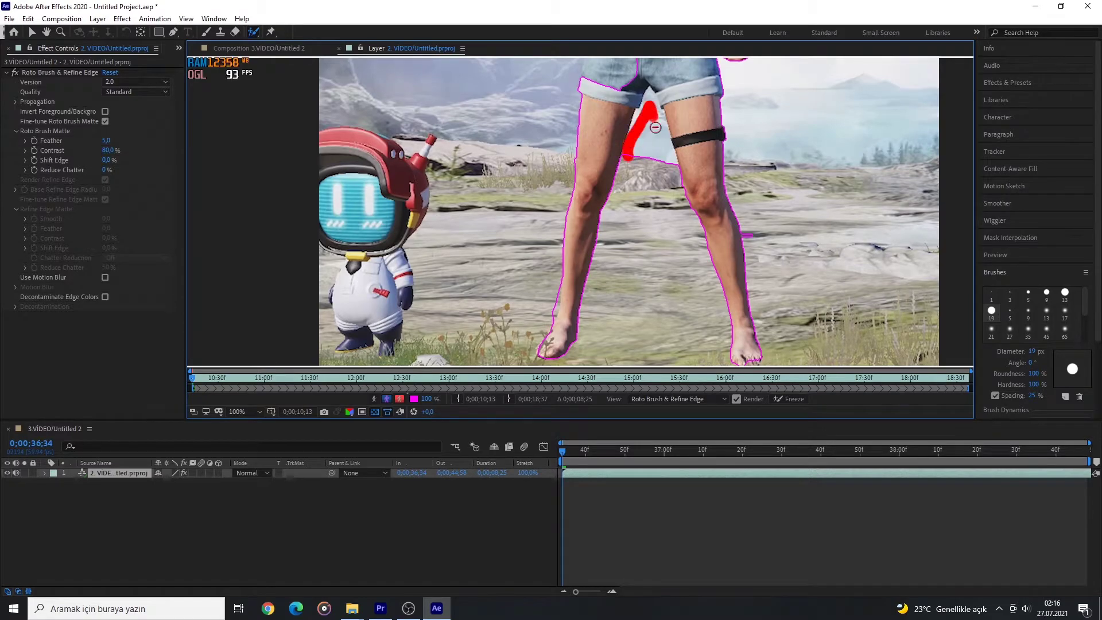
left_click_drag(650, 107, 650, 253)
left_click_drag(580, 149, 574, 203)
mouse_move(723, 77)
left_mouse_down()
mouse_move(680, 221)
mouse_move(677, 319)
mouse_move(614, 252)
left_mouse_up()
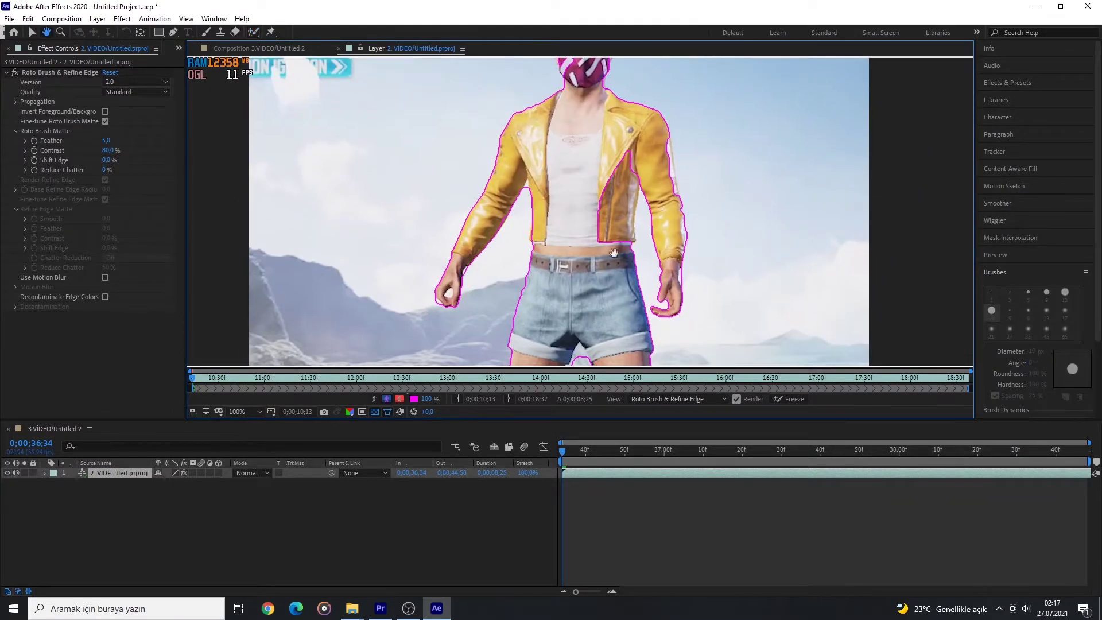
Step: Check and touch up the Roto Brush outline around the character's hands, feet, sleeves, jacket and neck
left_click_drag(652, 304, 646, 210)
scroll(646, 258, "down", 1)
scroll(506, 310, "up", 1)
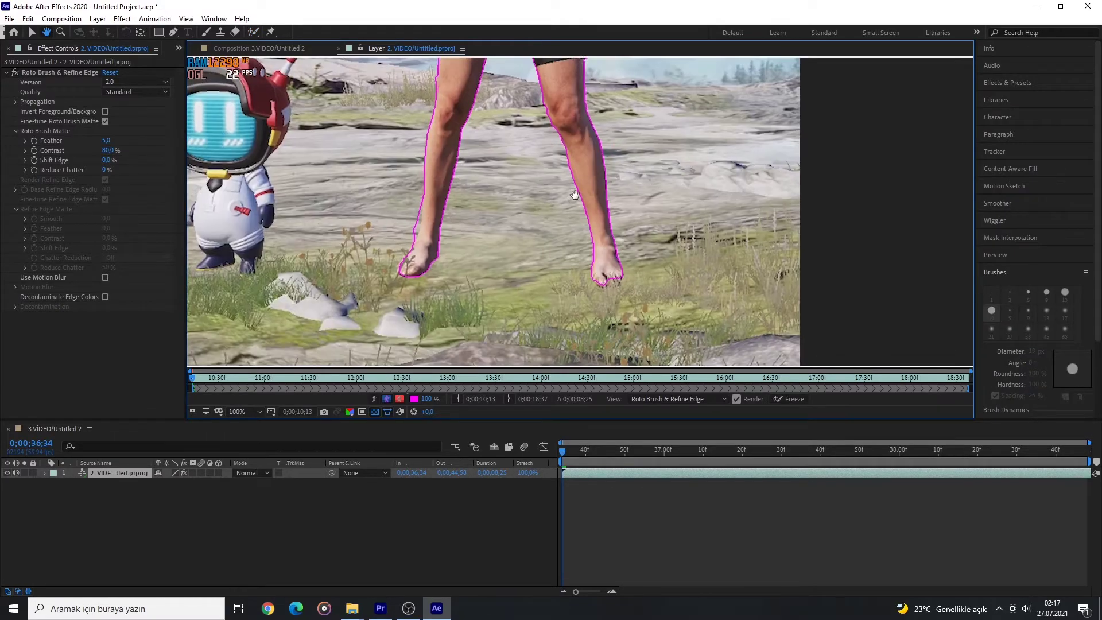
left_click_drag(512, 281, 503, 313)
left_click_drag(443, 142, 433, 251)
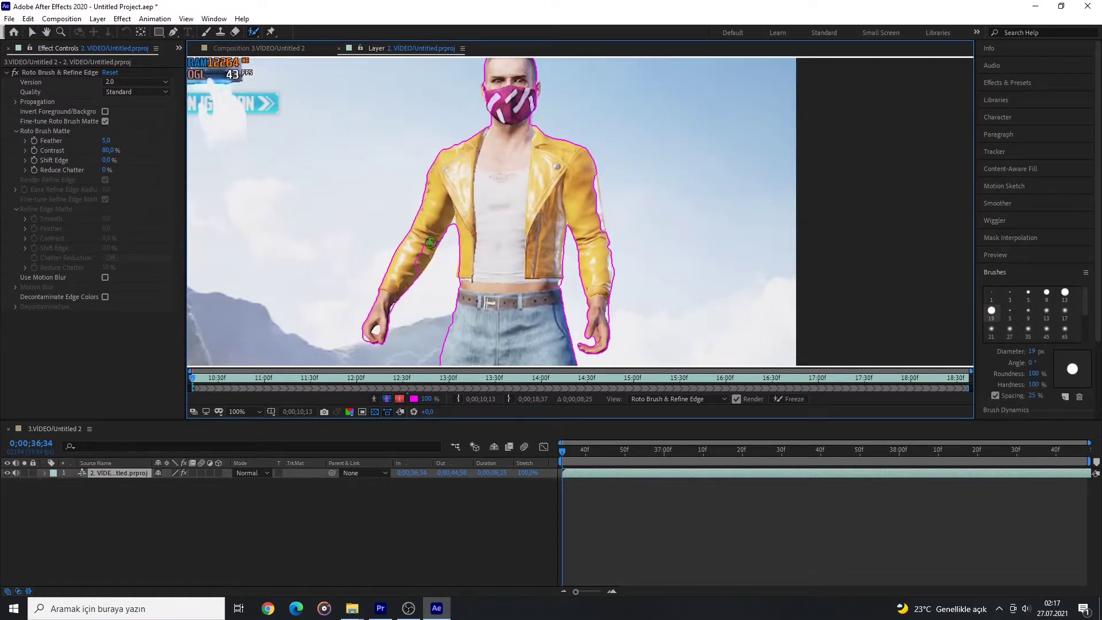
scroll(522, 189, "up", 1)
left_click_drag(531, 170, 529, 198)
left_click_drag(469, 225, 476, 132)
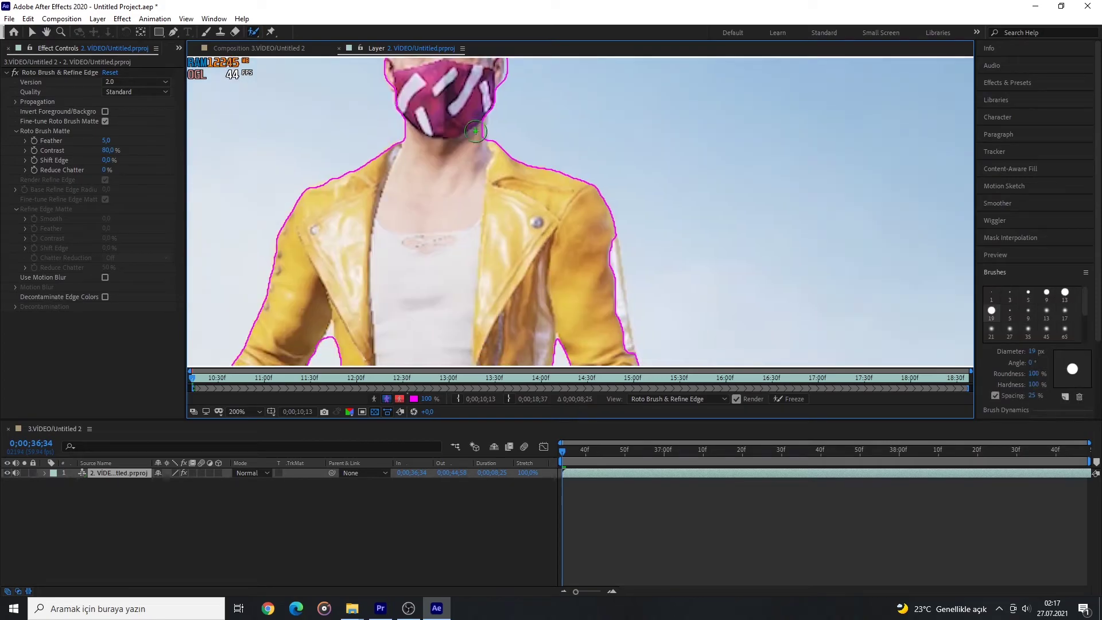
scroll(560, 281, "down", 3)
scroll(576, 300, "down", 3)
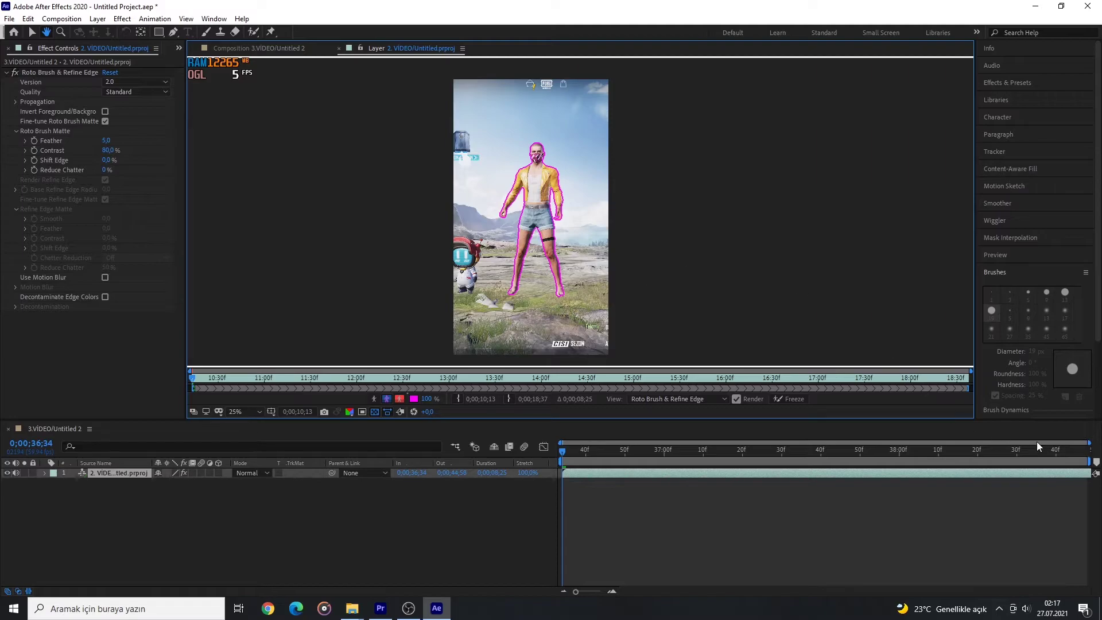
Step: Shorten the work area to end at about 37;10f and propagate the Roto Brush selection through the first second of the layer
left_click_drag(1091, 461, 710, 444)
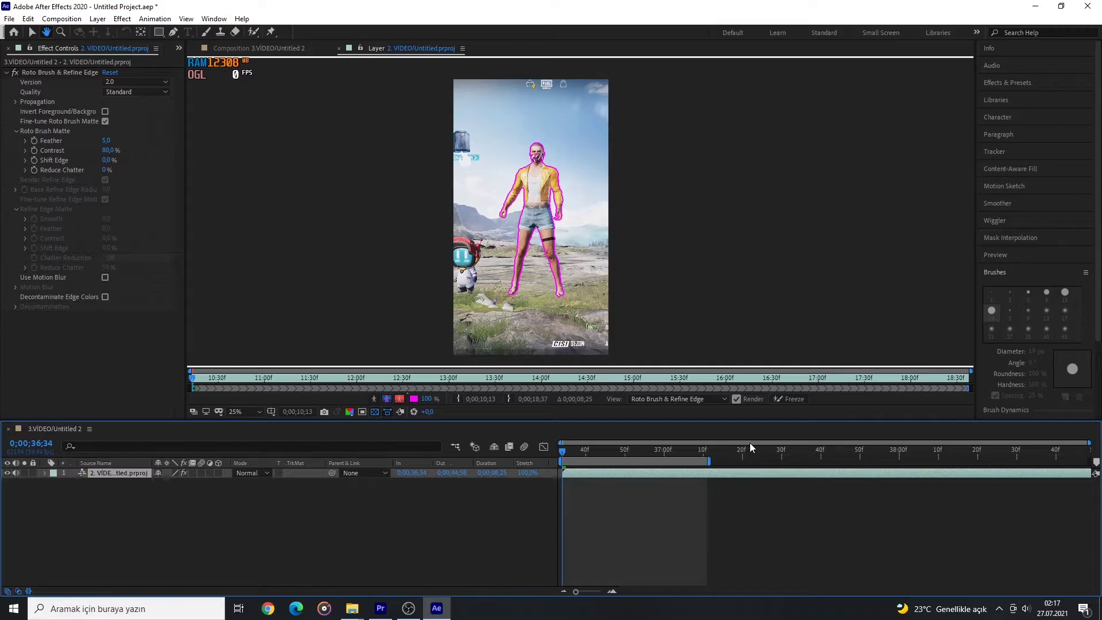
key("space")
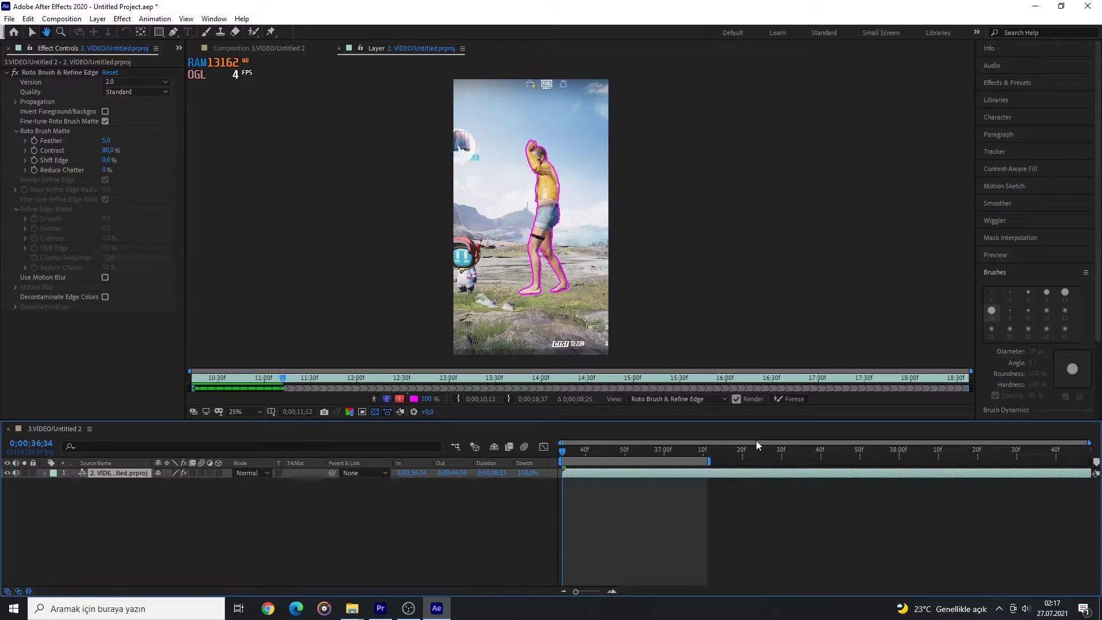
key("space")
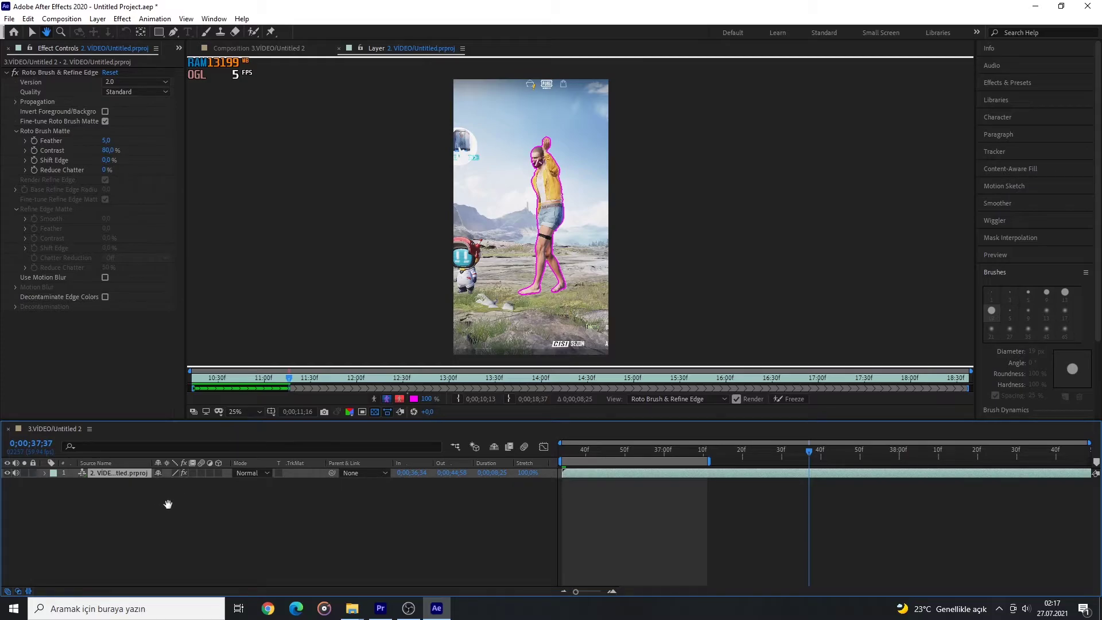
Step: Add the composition to the Render Queue, try QuickTime format with RGB + Alpha channels for its output module, and cancel the settings
key("ctrl+m")
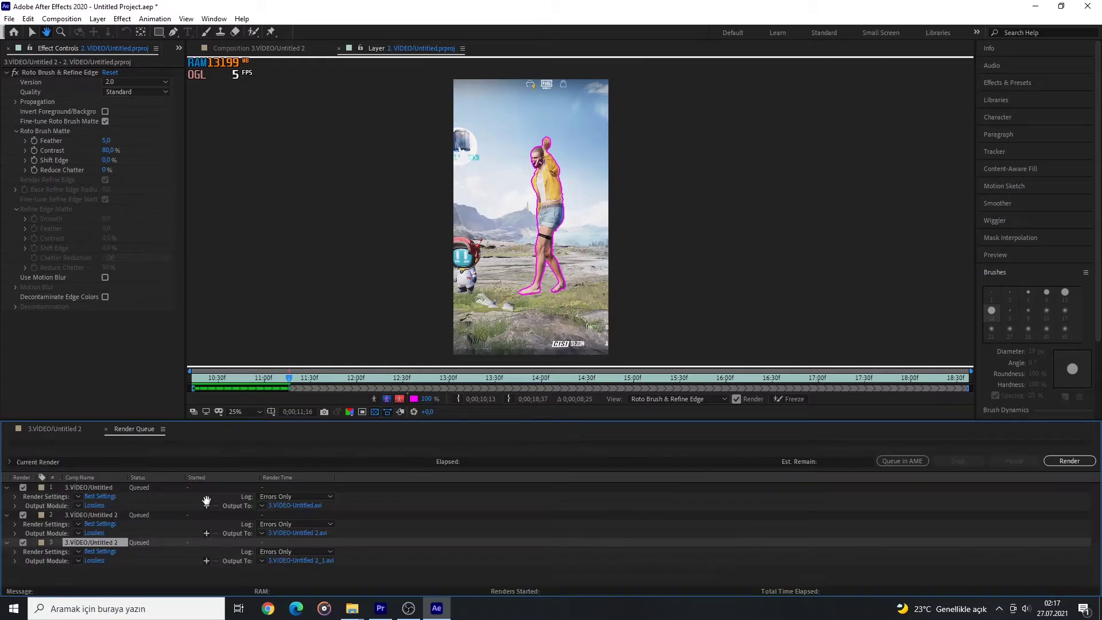
left_click(99, 560)
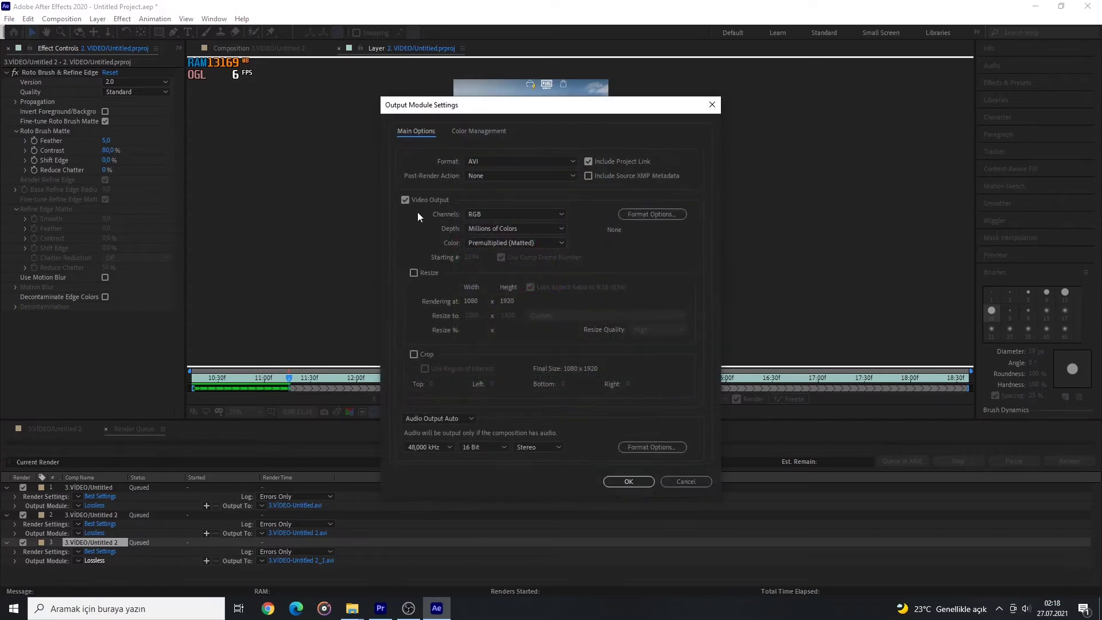
left_click(508, 215)
left_click(488, 255)
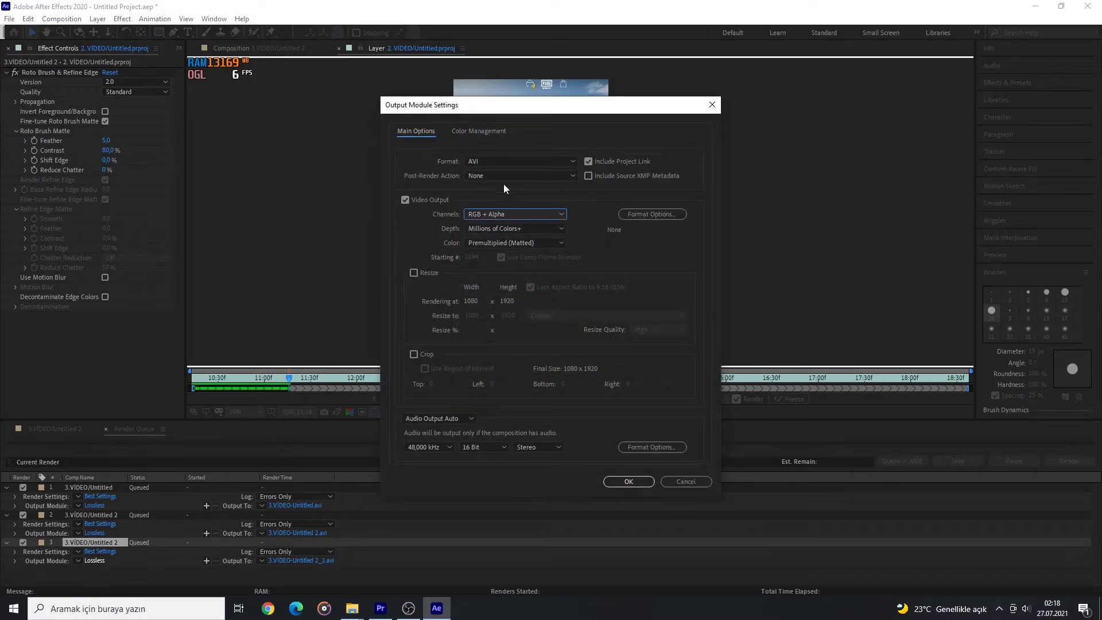
left_click(504, 175)
left_click(506, 163)
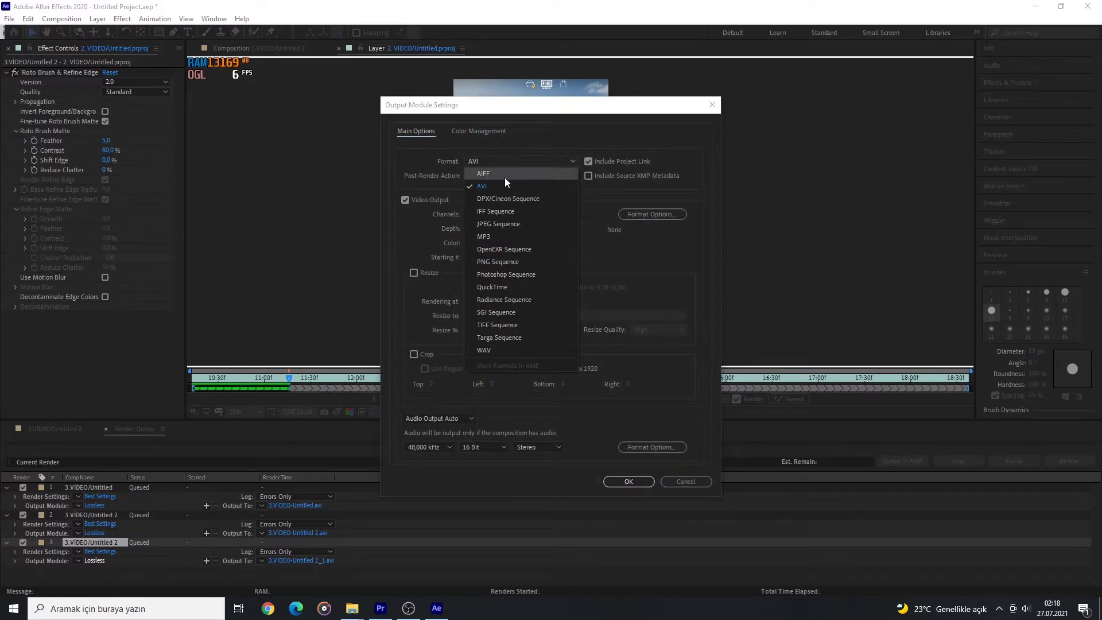
left_click(505, 289)
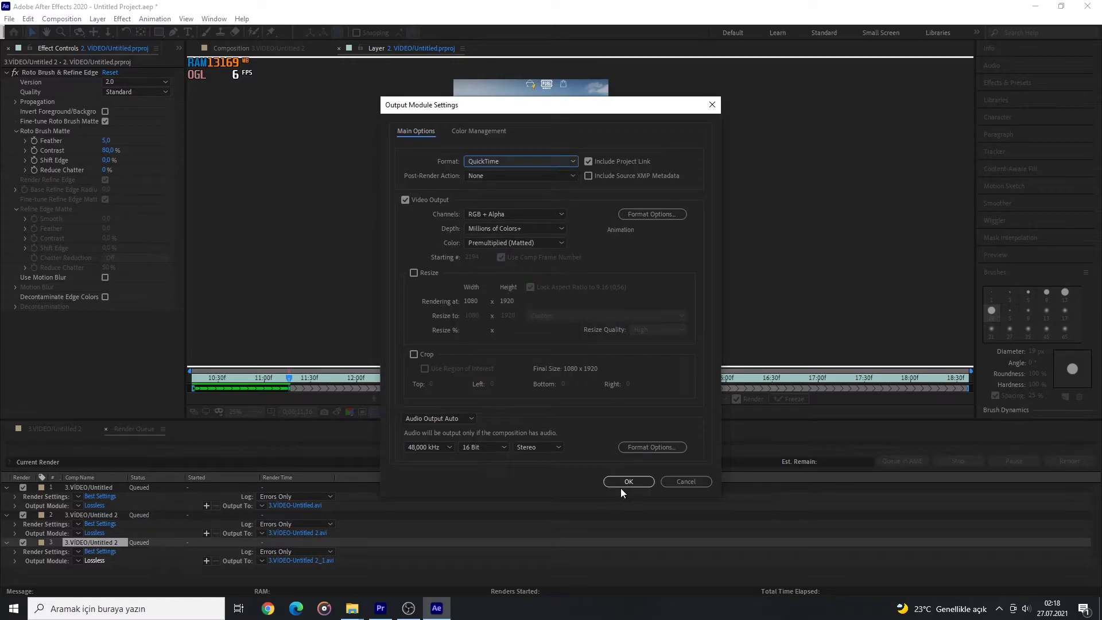
left_click(680, 483)
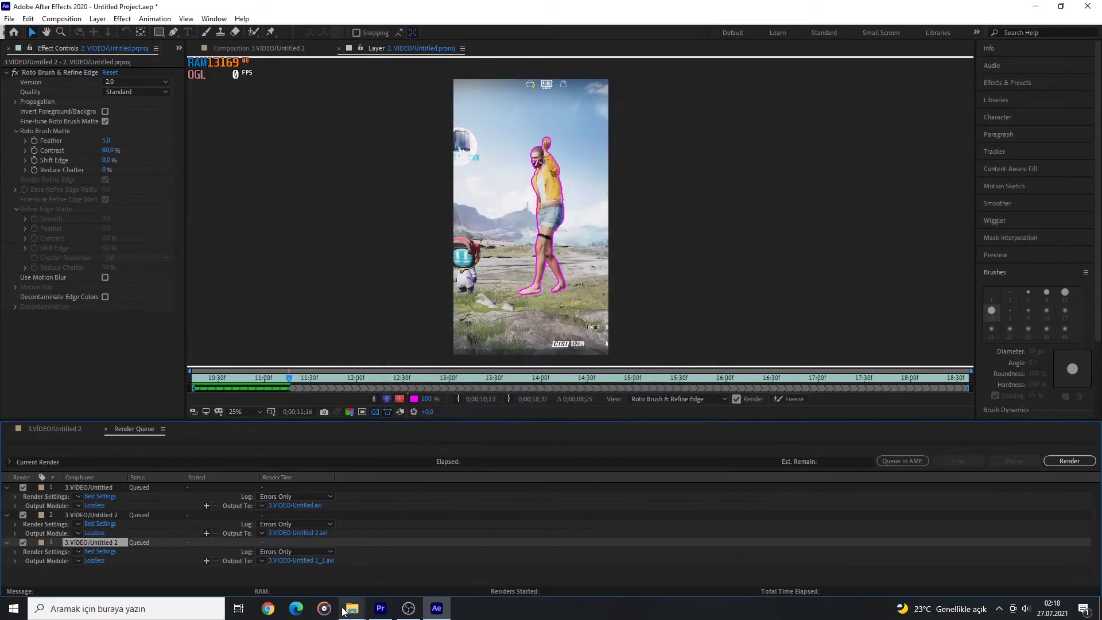
Step: Play the existing 2.dans video from the 27.07.2021 folder, close the player and minimize the folder window
mouse_move(352, 608)
left_click(404, 556)
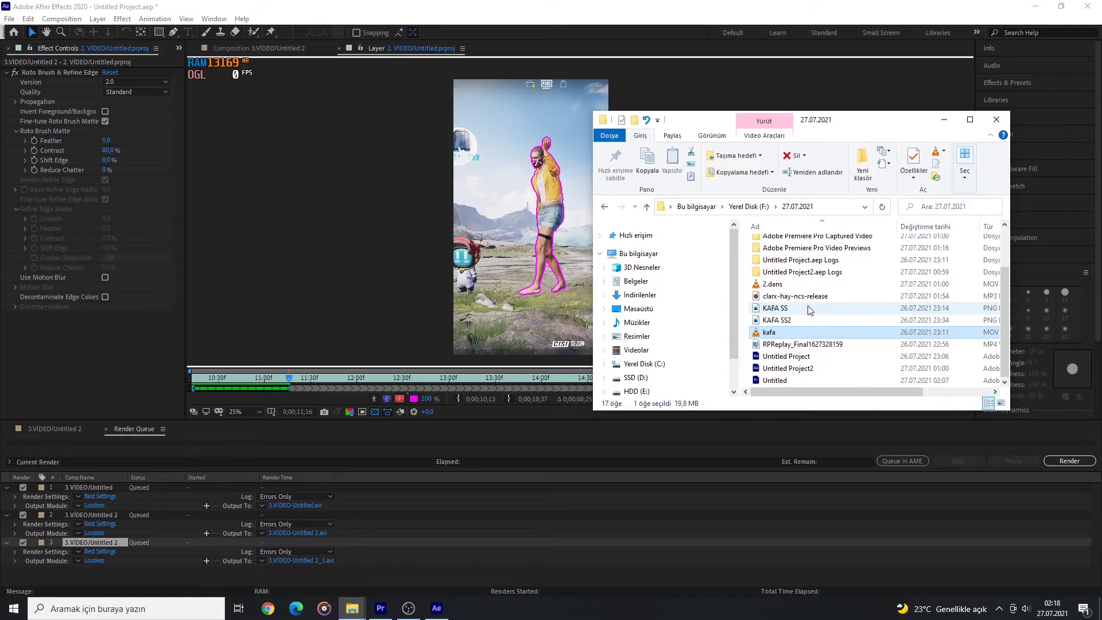
double_click(773, 284)
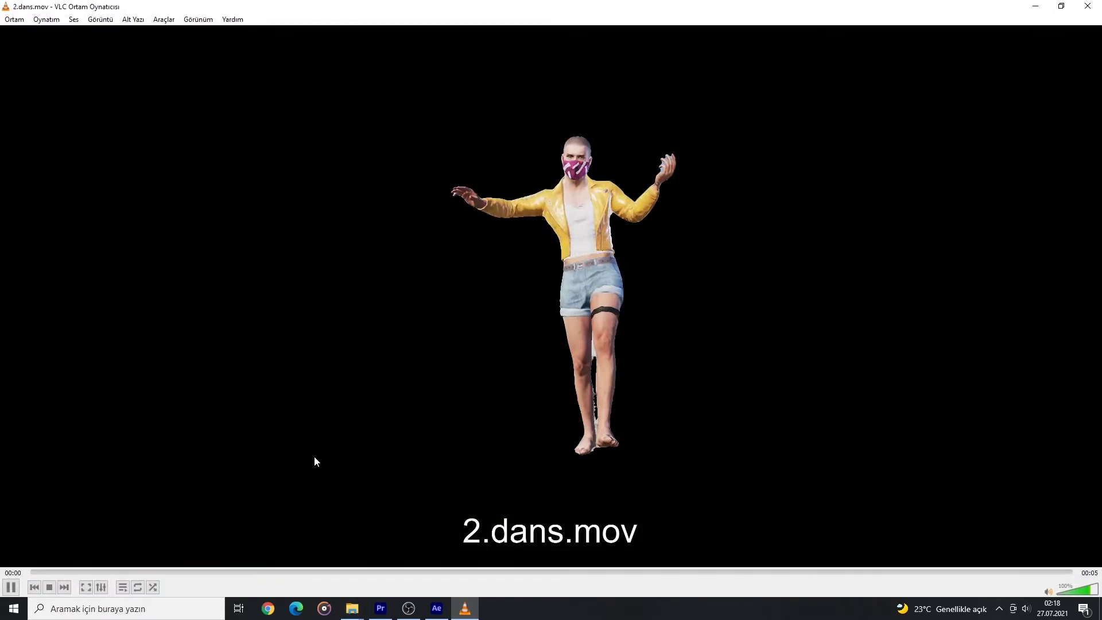
left_click(1086, 7)
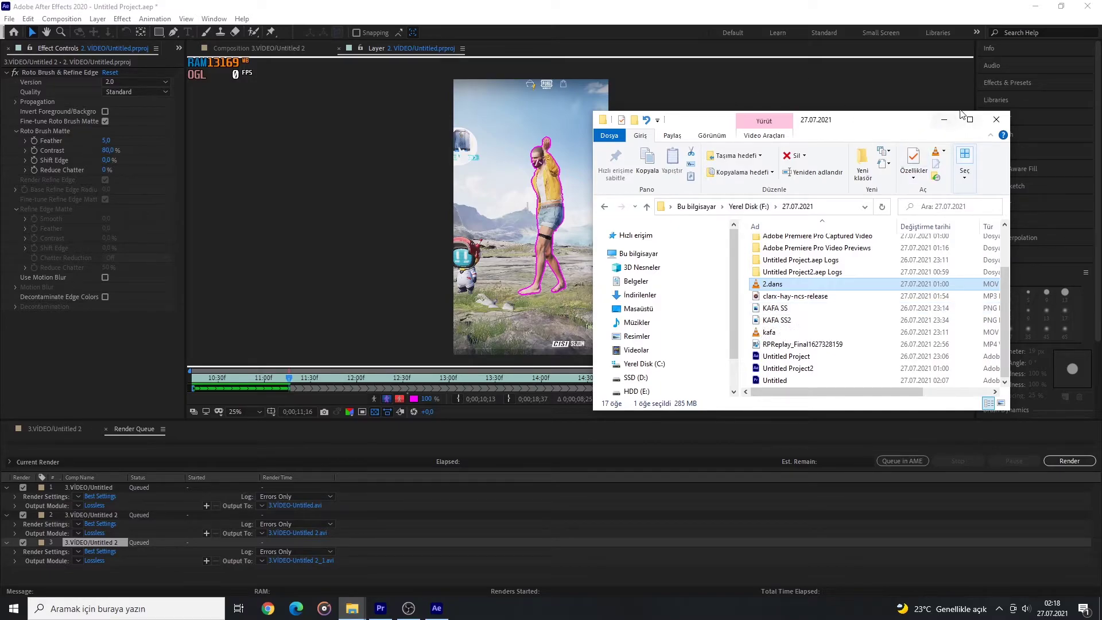
left_click(944, 122)
Step: Switch to Premiere Pro, open the unnamed sequence above 1. VİDEO, and mute audio track A2
left_click(380, 608)
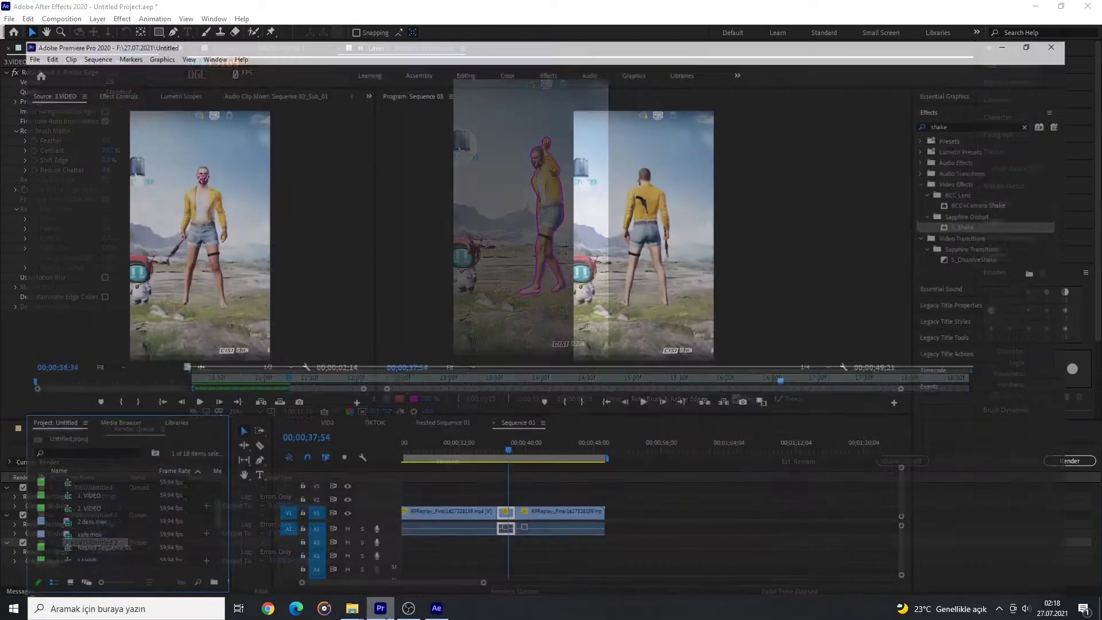
double_click(60, 469)
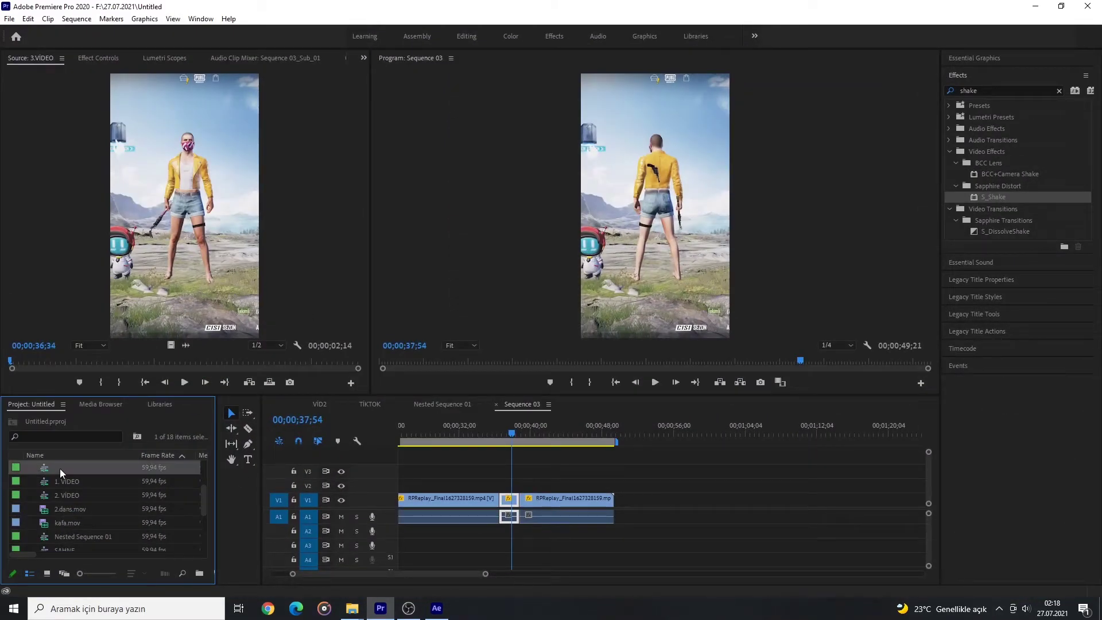
scroll(454, 533, "up", 6)
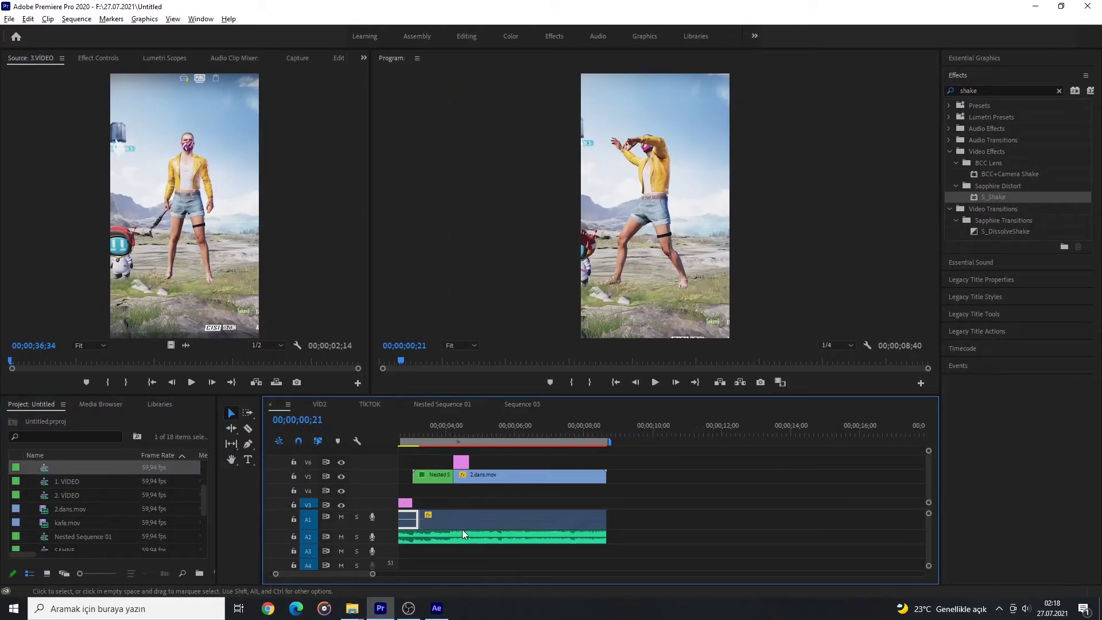
left_click(341, 537)
Step: Examine the Position and Scale keyframes of the first RPReplay clip while scrubbing through it to 00;00;02;15
left_click_drag(415, 439, 501, 466)
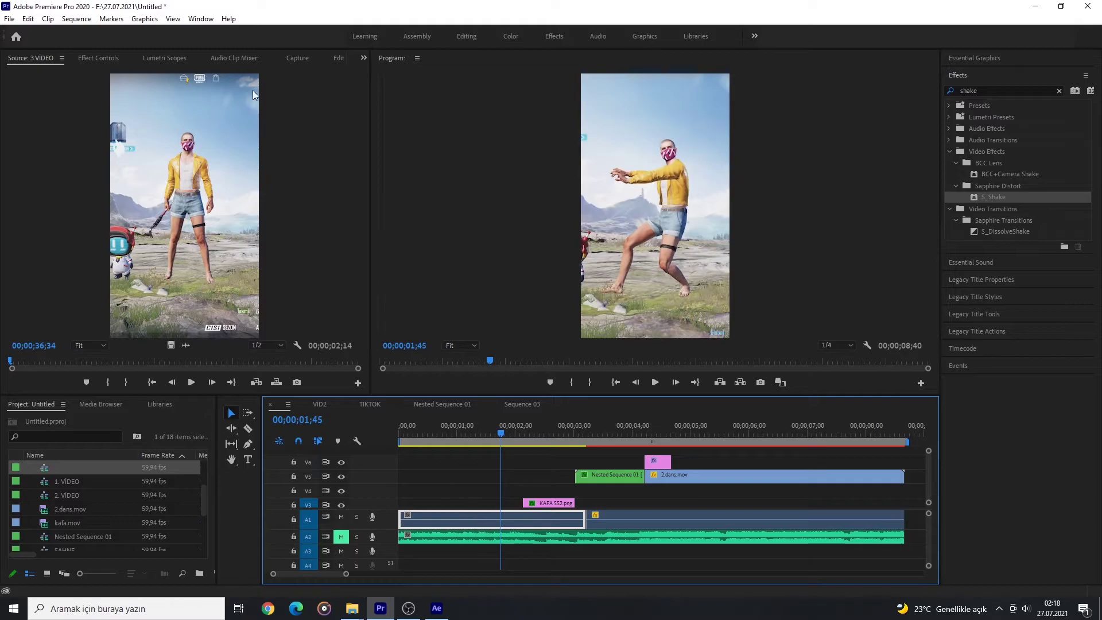
left_click(109, 60)
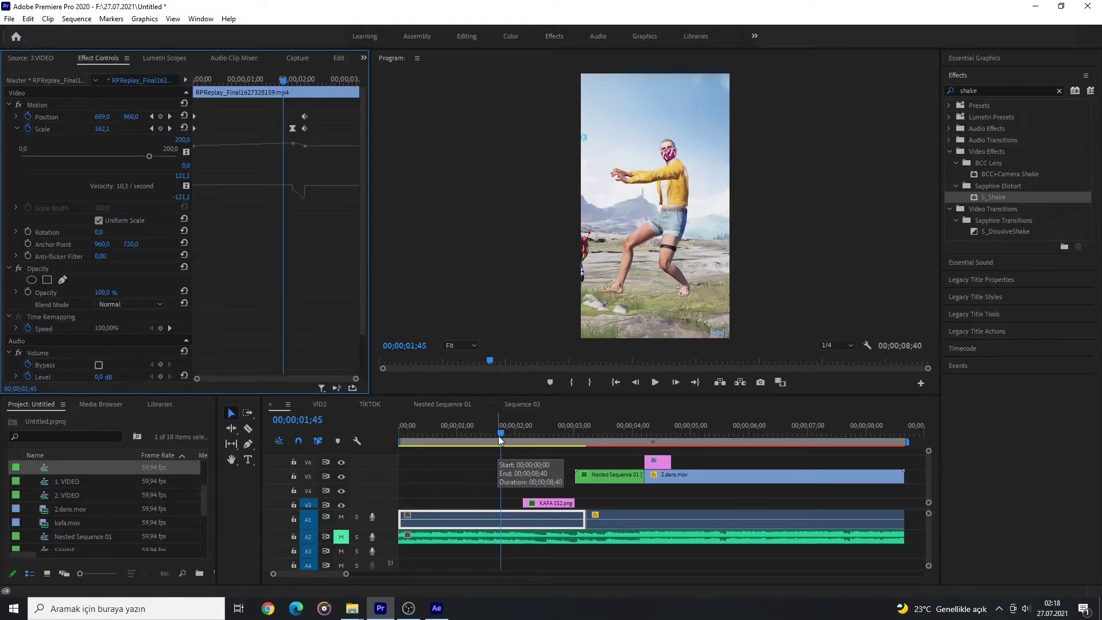
left_click(463, 438)
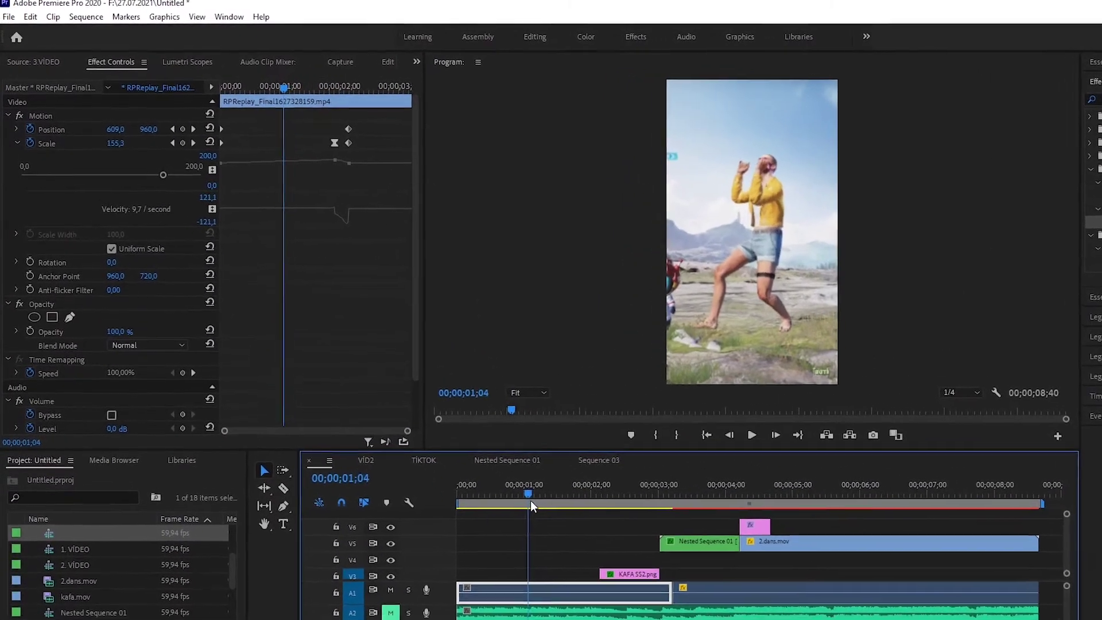
left_click_drag(531, 501, 579, 502)
left_click_drag(425, 105, 455, 105)
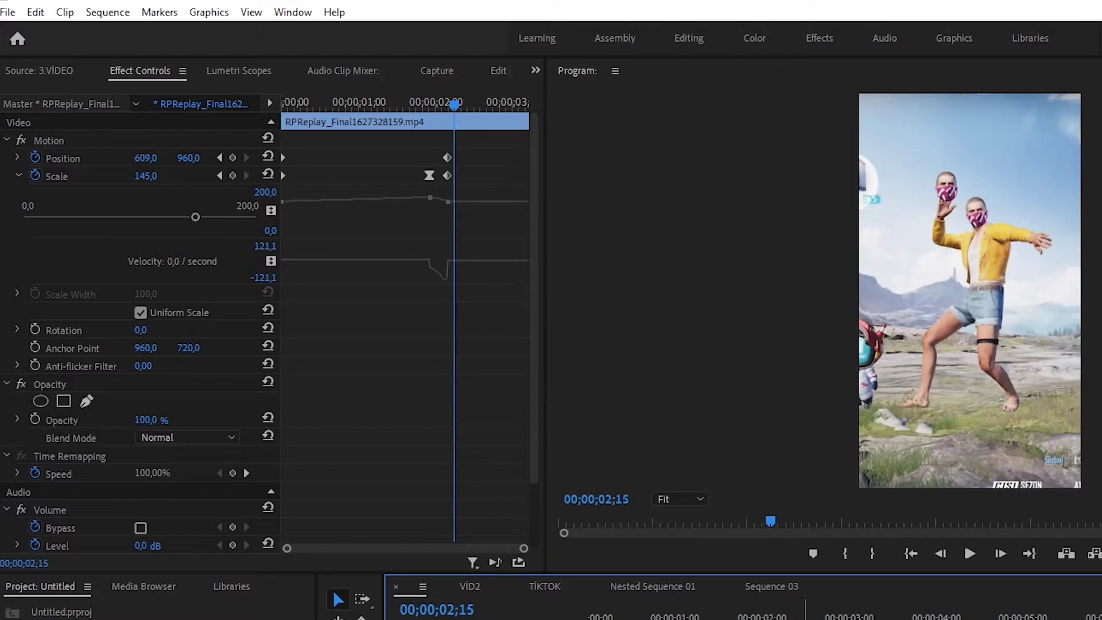
Step: Select the KAFA SS2.png clip on the timeline and examine its Position keyframes by scrubbing from 00;00;02;15 to 00;00;02;51
left_click(611, 459)
left_click_drag(515, 541, 398, 548)
mouse_move(336, 108)
left_mouse_down()
mouse_move(280, 116)
mouse_move(340, 128)
left_mouse_up()
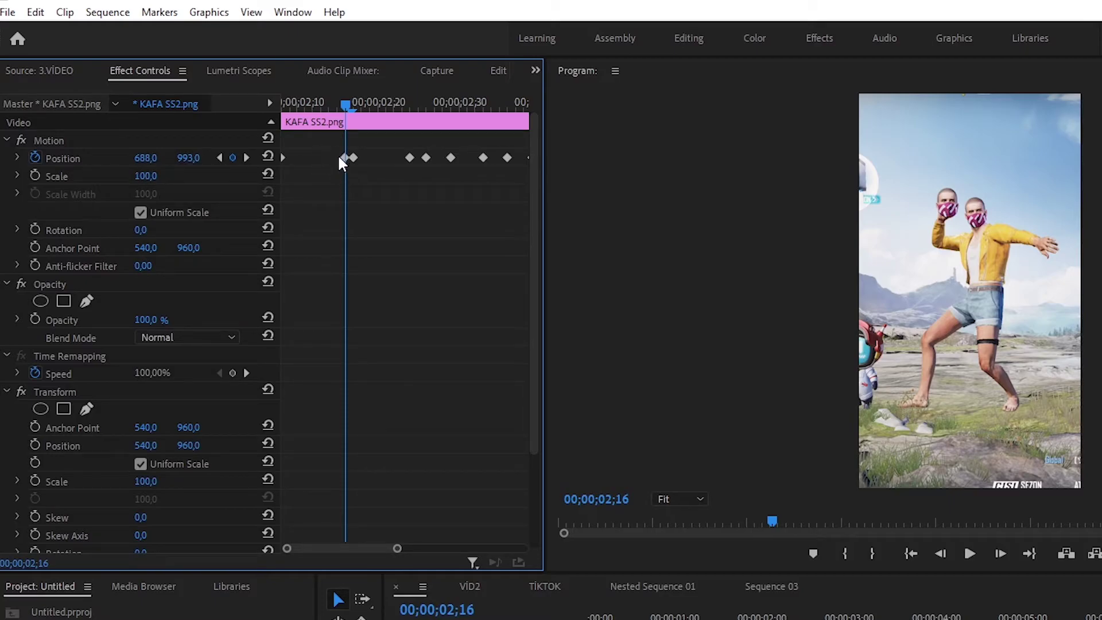
left_click_drag(346, 103, 484, 172)
left_click_drag(370, 551, 405, 550)
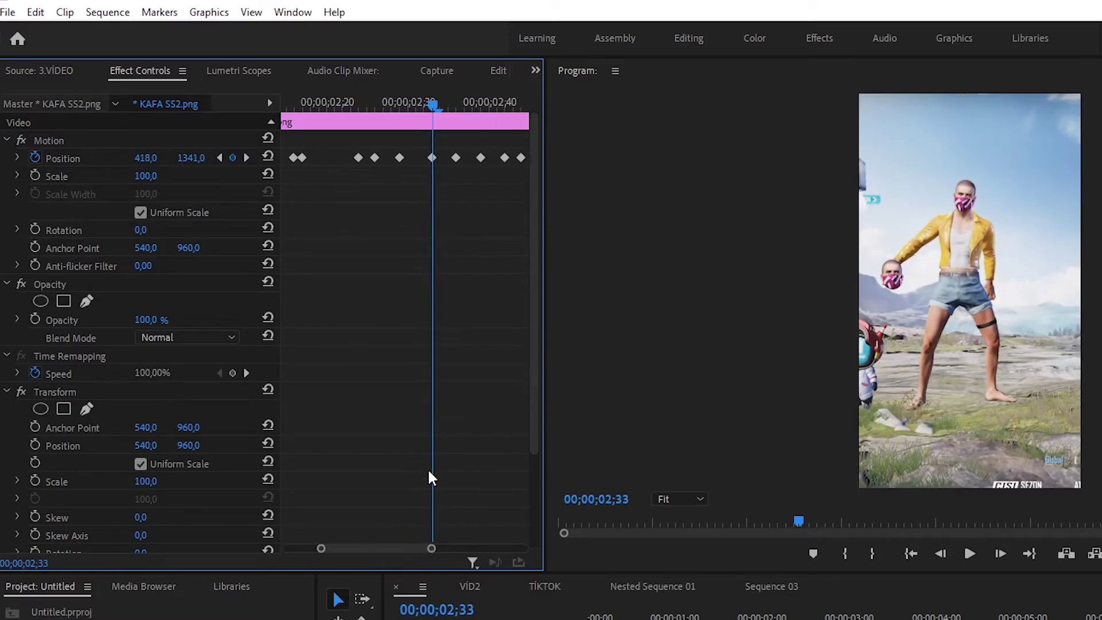
left_click_drag(431, 103, 497, 146)
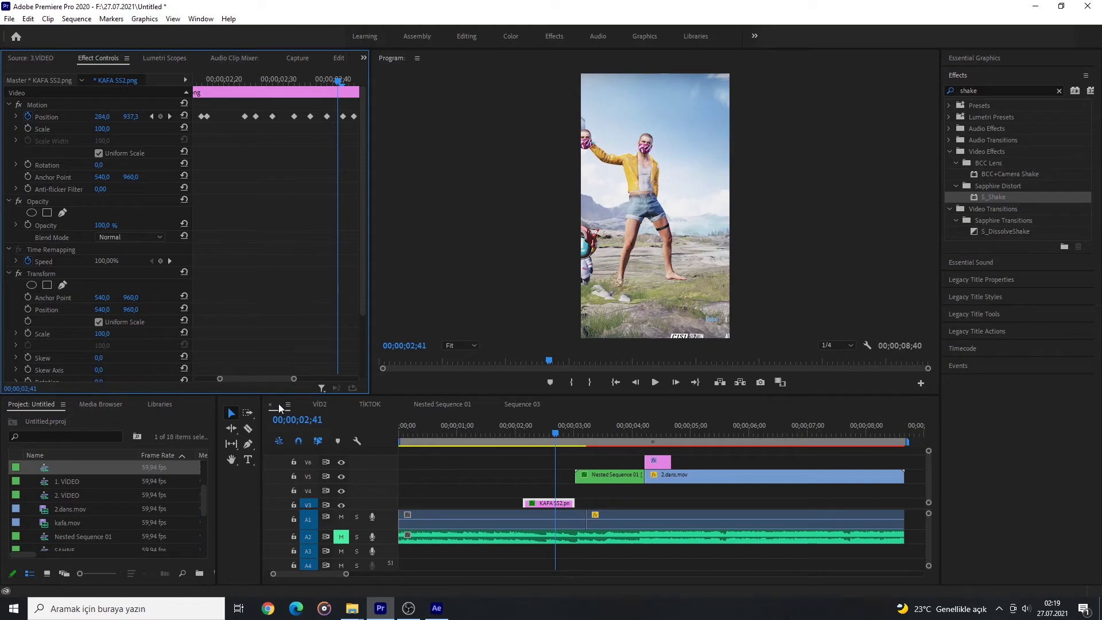
left_click_drag(271, 379, 313, 379)
left_click_drag(275, 85, 329, 86)
scroll(329, 298, "down", 3)
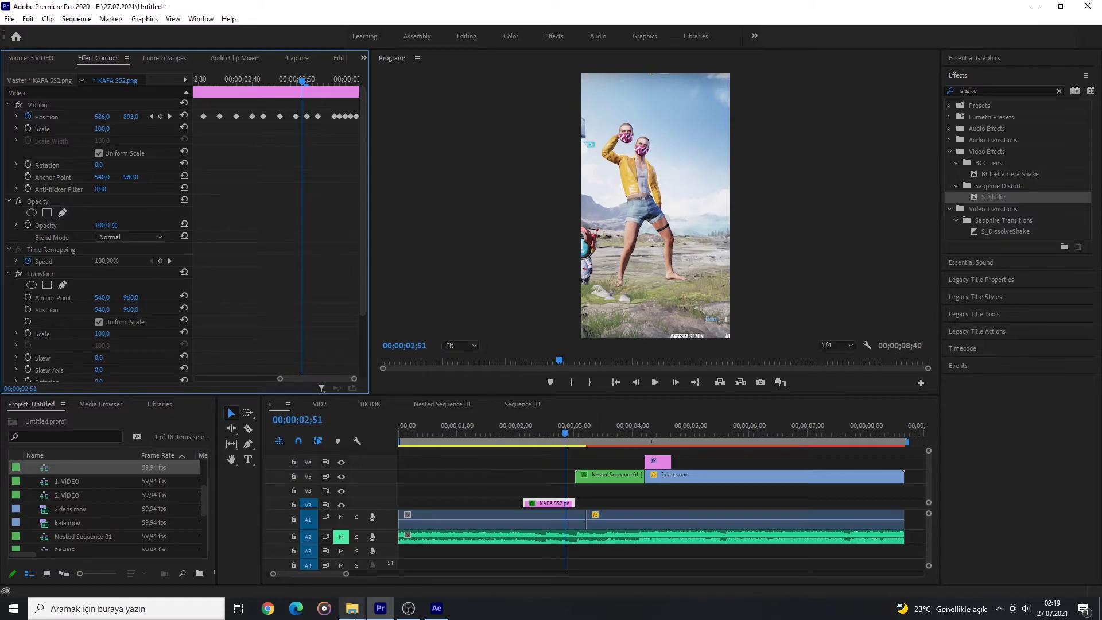
Step: Open the KAFA SS2 image from the 27.07.2021 folder to view the cut-out head
mouse_move(352, 609)
left_click(411, 565)
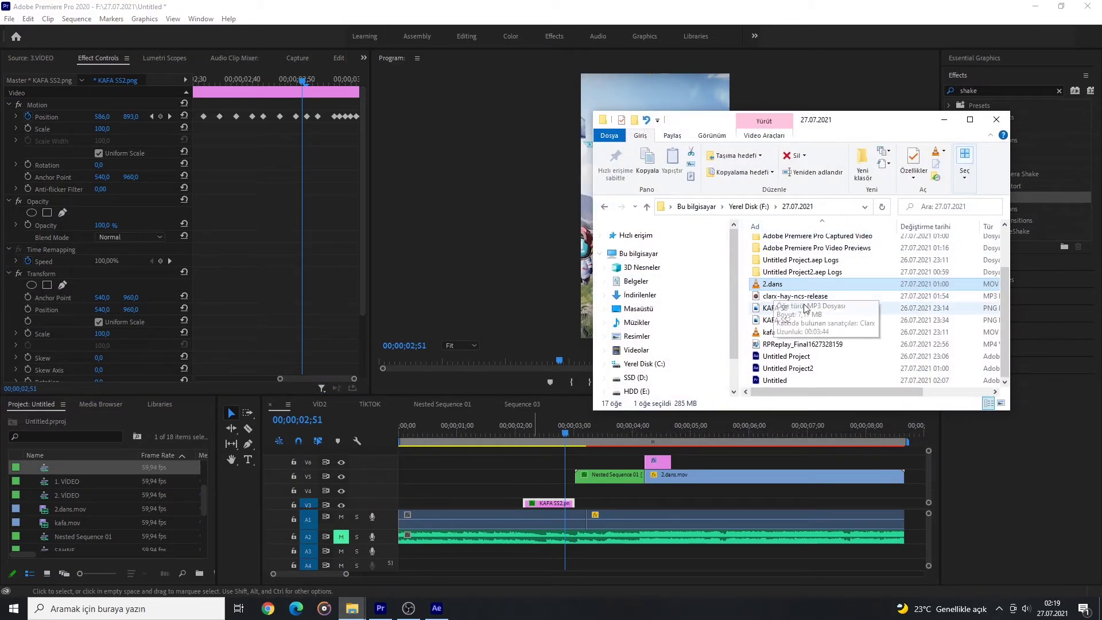
left_click(795, 325)
double_click(795, 327)
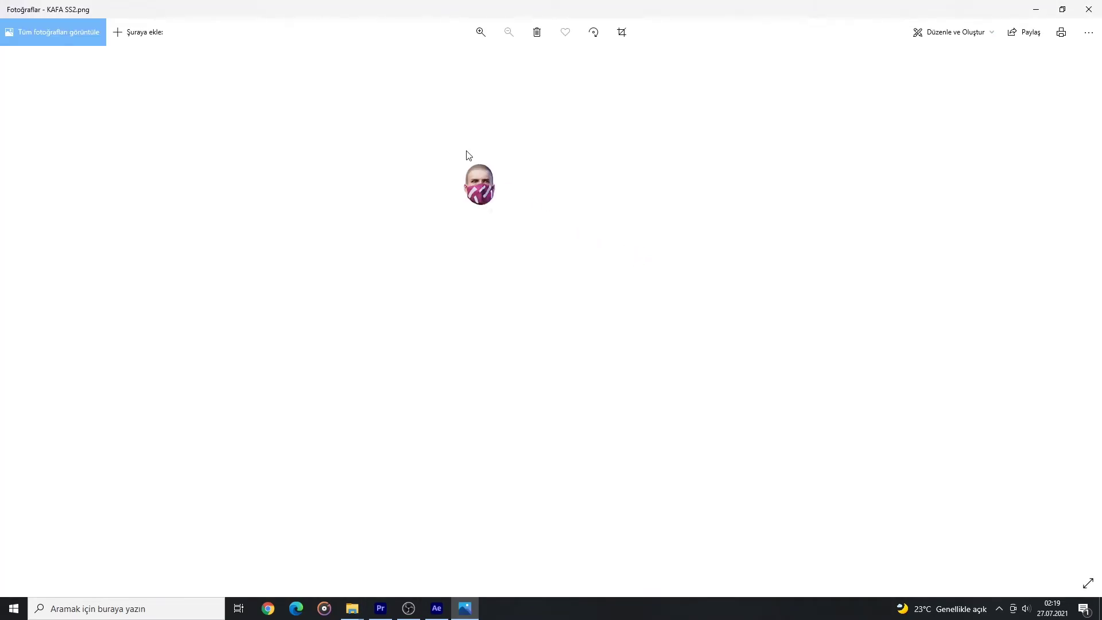
Step: Close the cut-out head image and examine the Position and Scale keyframes of the Nested Sequence 01 clip at 00;00;03;02
scroll(402, 172, "up", 3)
key("alt+F4")
left_click(540, 503)
left_click_drag(566, 433, 576, 484)
left_click(612, 481)
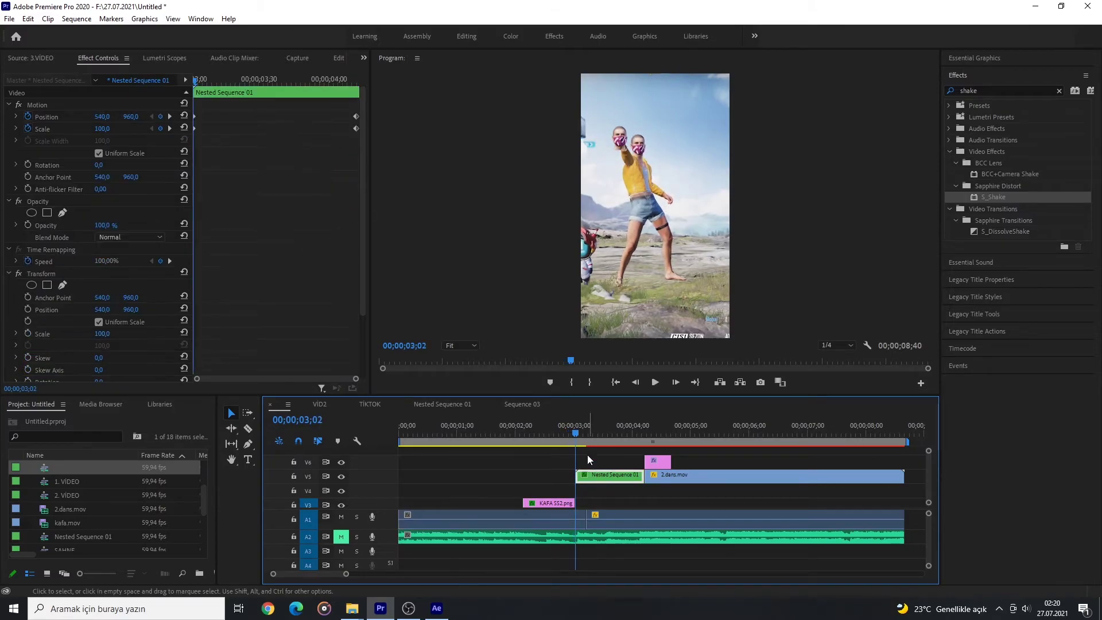
Step: Scrub through Nested Sequence 01 to 00;00;03;55 and examine the S_Blur settings of the second RPReplay clip
left_click_drag(577, 436, 626, 474)
left_click(610, 525)
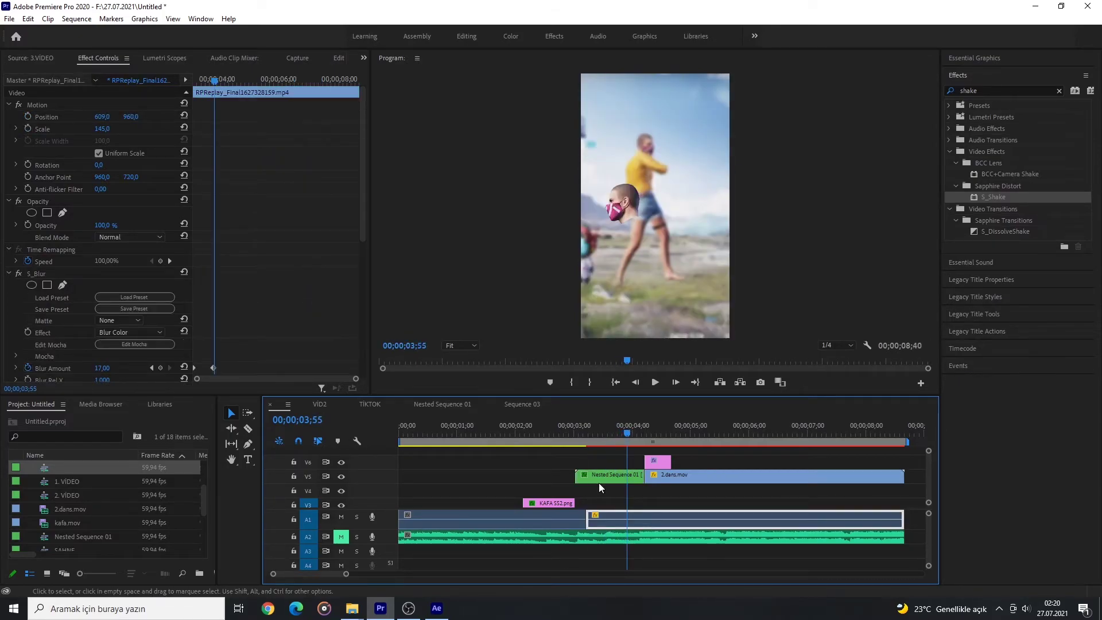
scroll(124, 256, "down", 3)
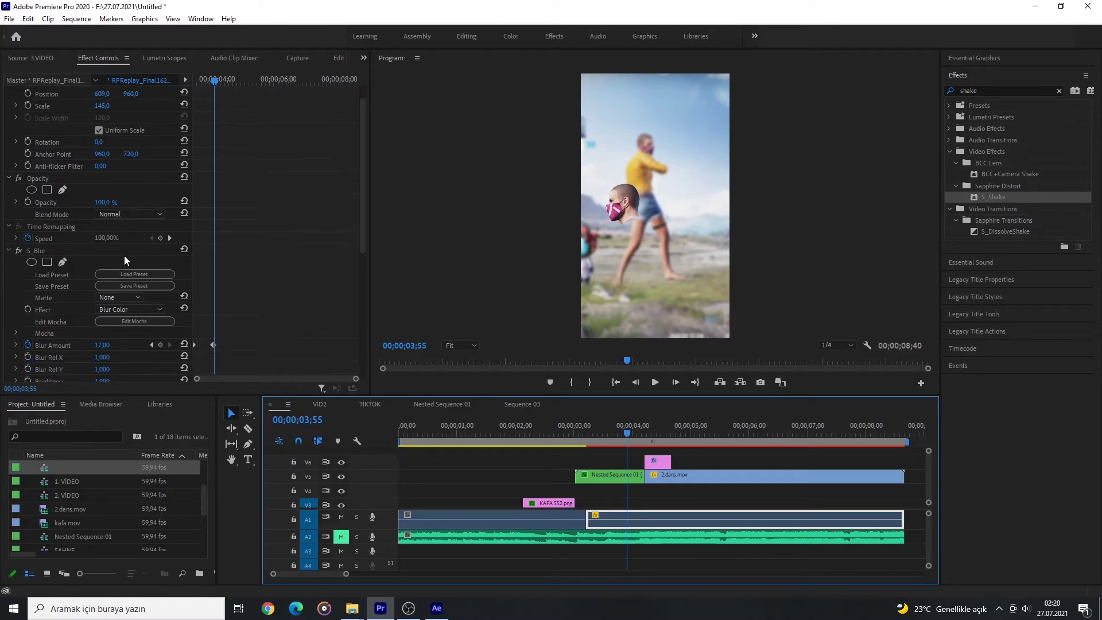
scroll(124, 264, "down", 2)
Step: Examine the S_Blur Blur Amount keyframes at the start of the second RPReplay clip, around 00;00;03;16
left_click(626, 434)
left_click_drag(625, 434, 590, 435)
left_click(605, 519)
scroll(226, 326, "down", 3)
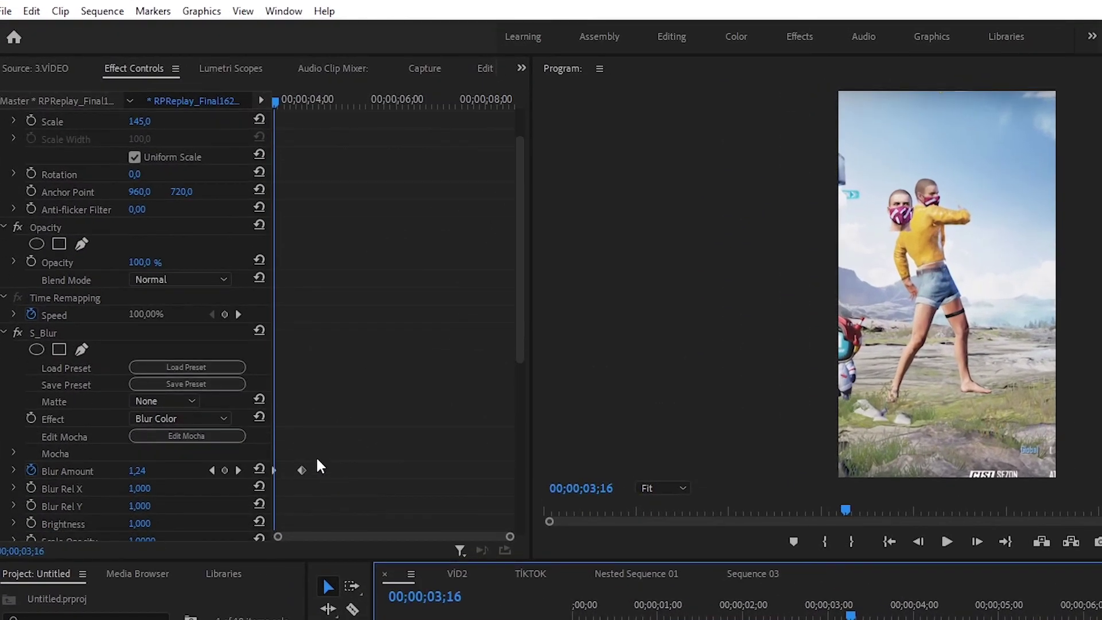
left_click(276, 466)
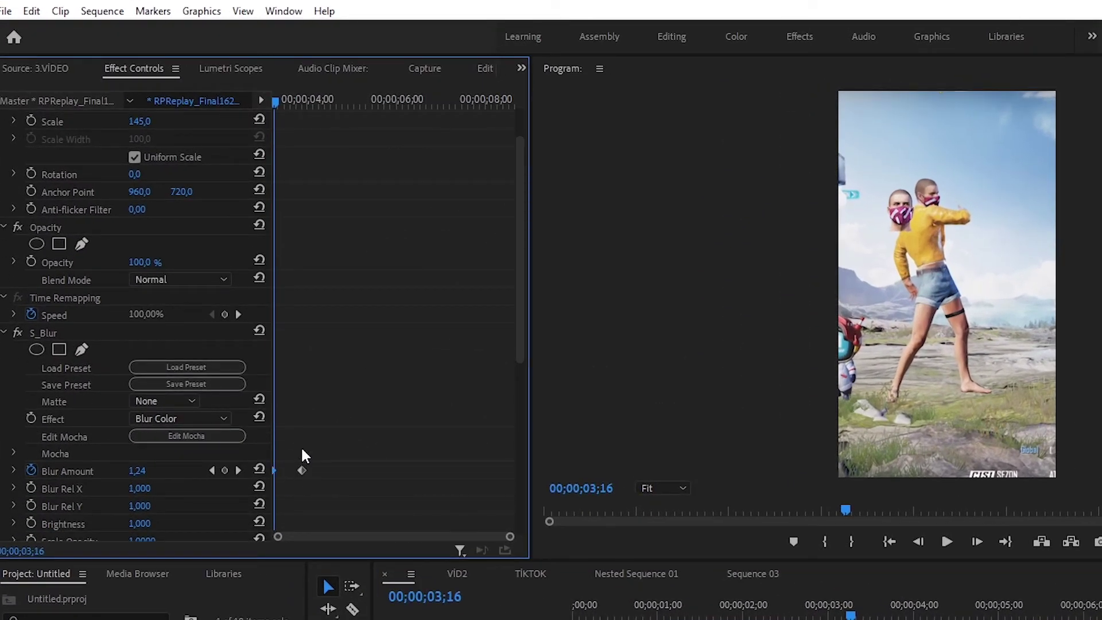
left_click_drag(274, 101, 304, 121)
left_click(853, 617)
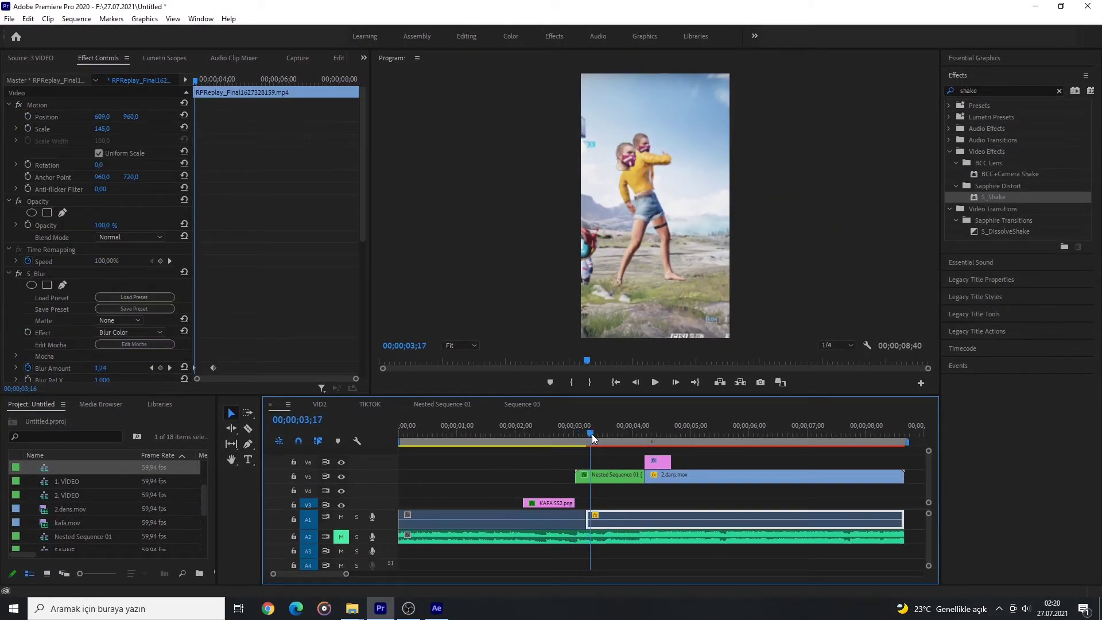
Step: Examine the 2.dans.mov clip's Position keyframes and its cut from Nested Sequence 01 around 00;00;04;13
left_click_drag(591, 434, 646, 453)
key("=")
key("=")
left_click(677, 477)
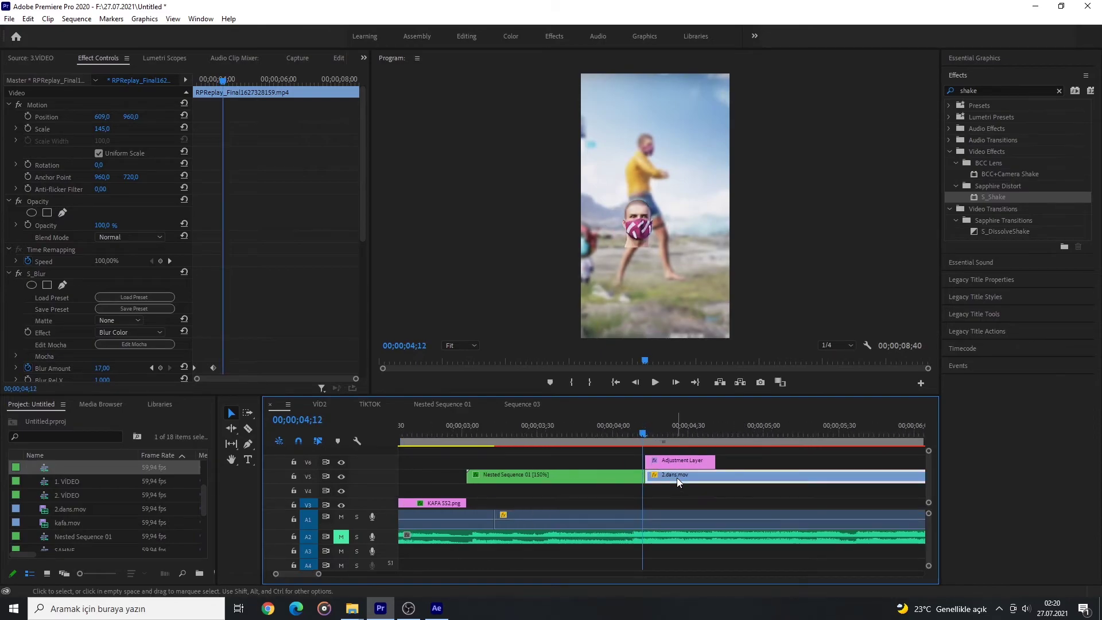
left_click(644, 433)
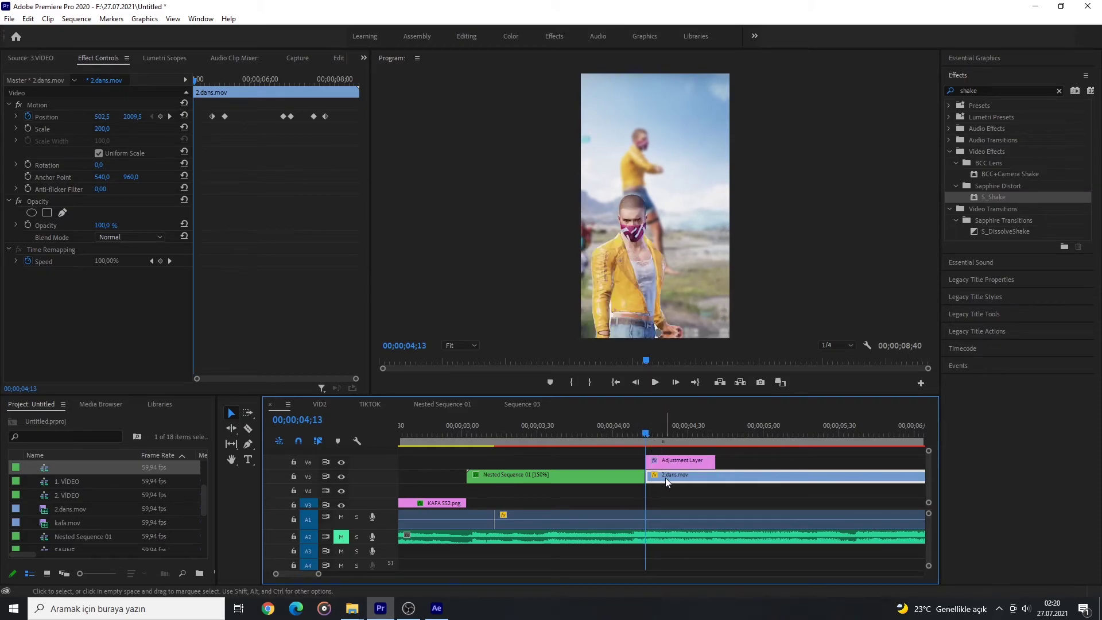
left_click(648, 433)
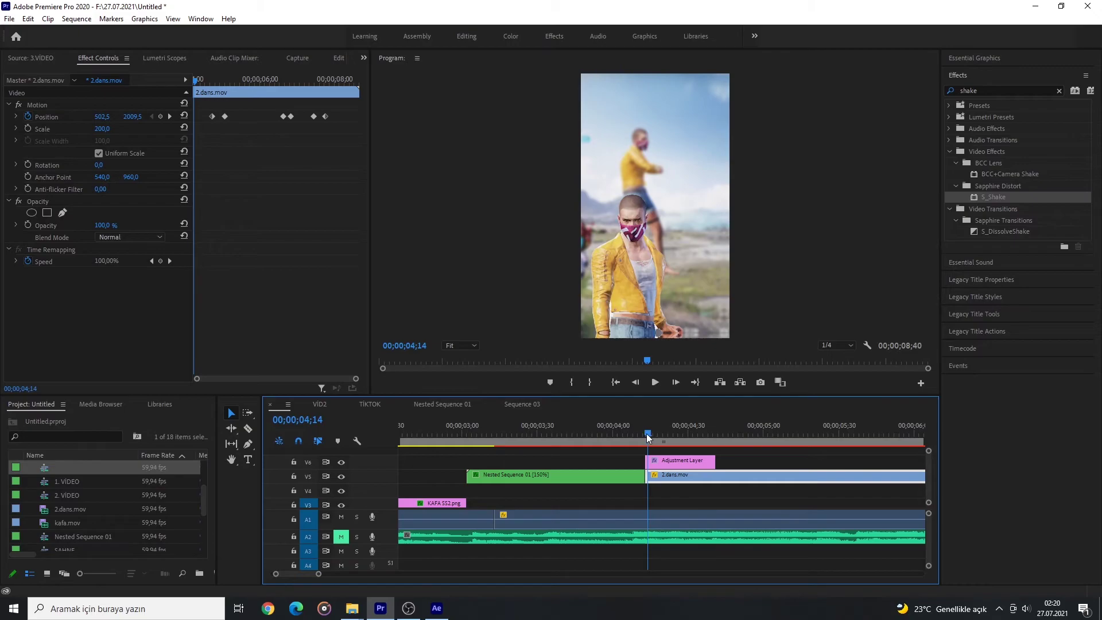
left_click_drag(647, 433, 641, 436)
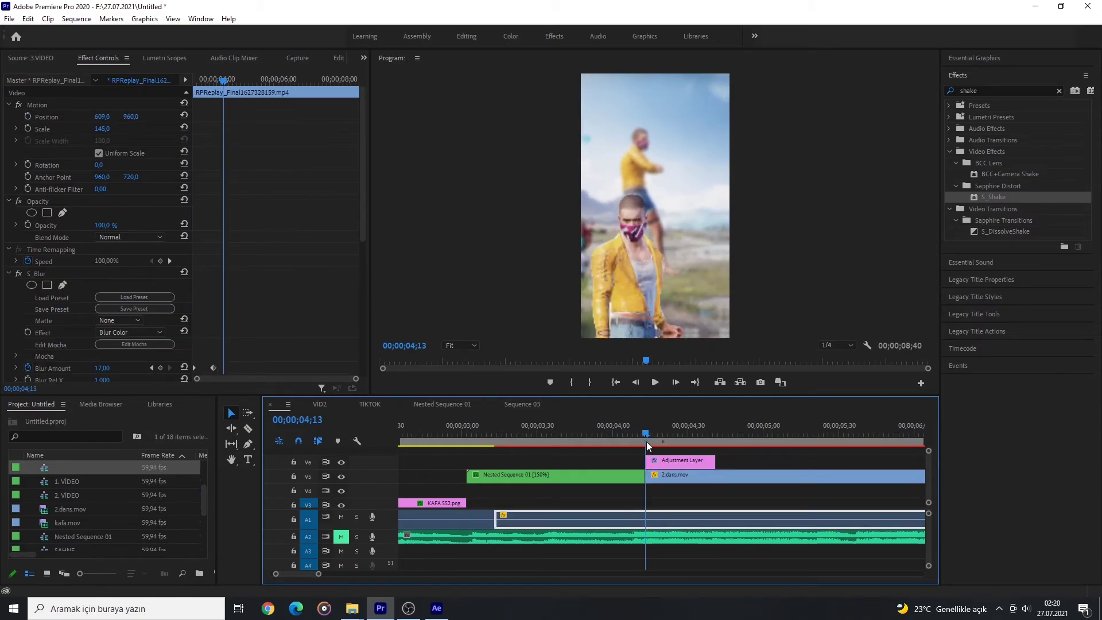
left_click_drag(652, 446, 645, 450)
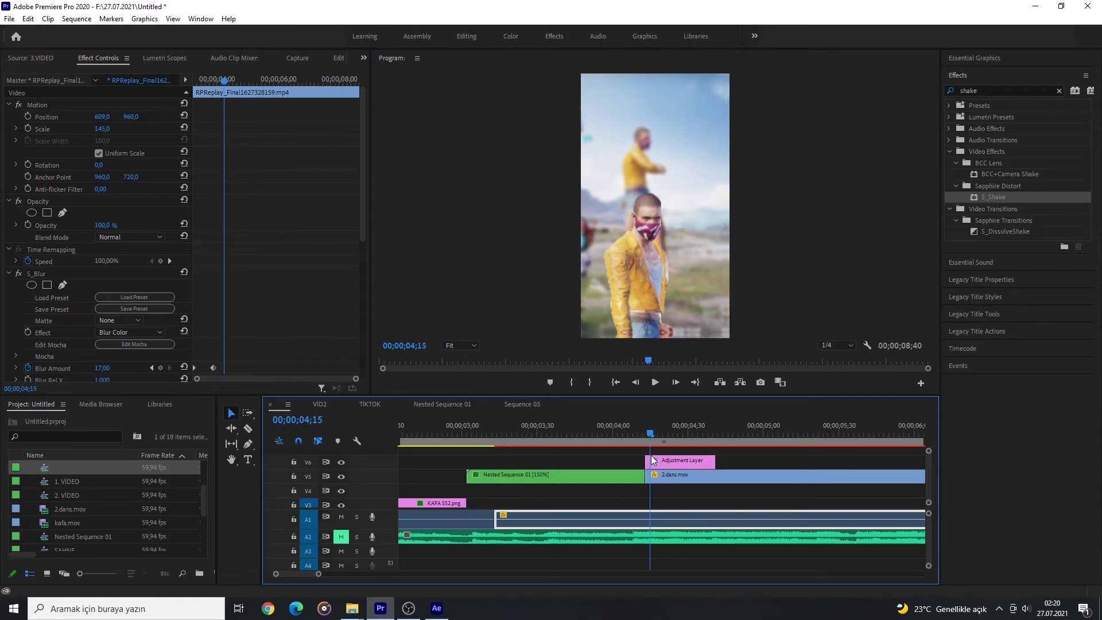
Step: Examine the S_Shake effect on the Adjustment Layer above 2.dans.mov and preview the shake on playback
left_click(655, 461)
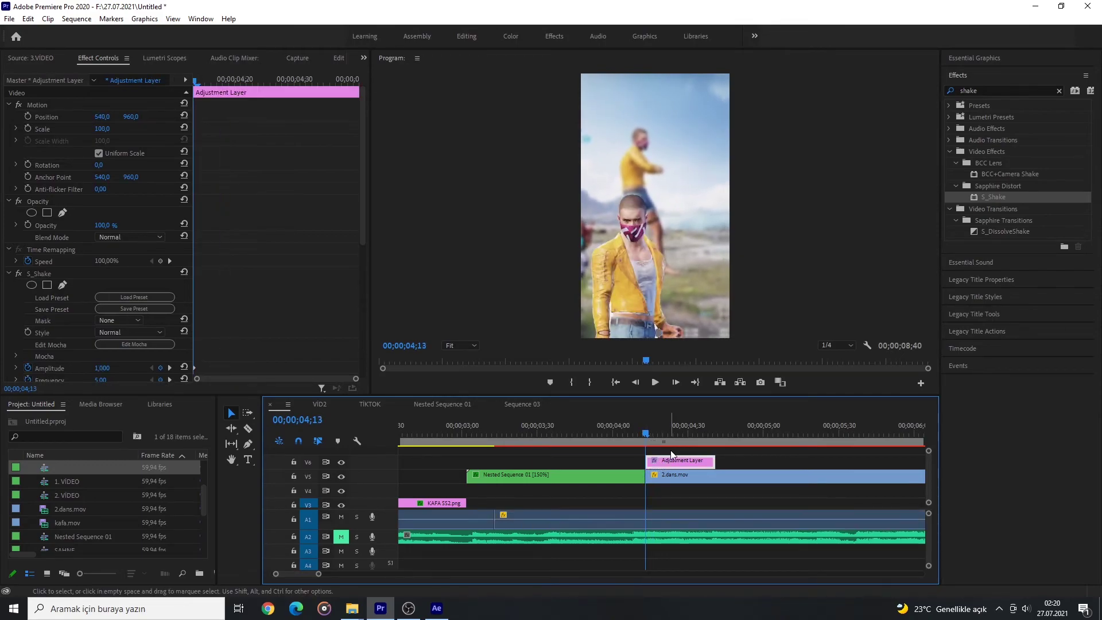
left_click(646, 432)
left_click_drag(647, 431, 684, 451)
key("d")
key("space")
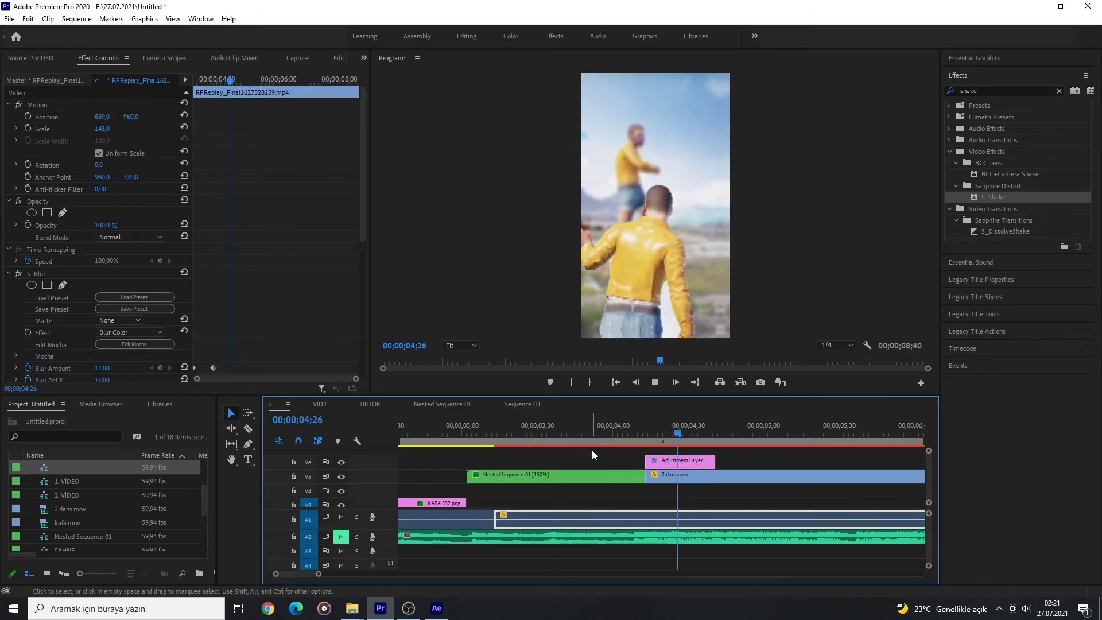
Step: Preview the 2.dans.mov dance section over the blurred background by playing and scrubbing through it
left_click_drag(657, 424, 742, 479)
scroll(776, 482, "down", 2, "alt")
key("space")
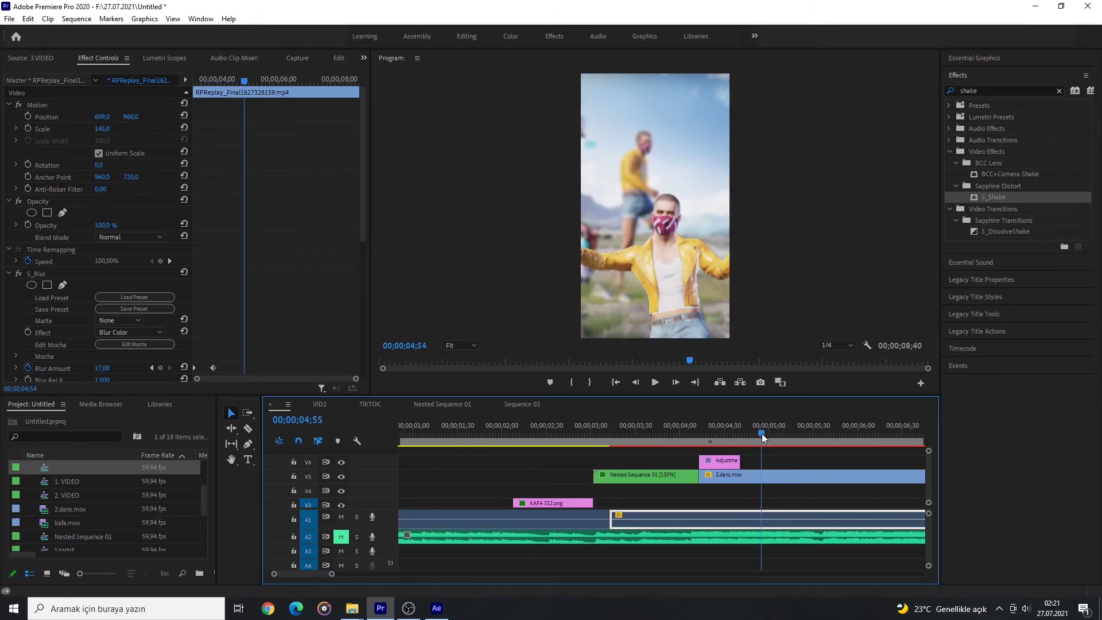
key("space")
scroll(695, 465, "down", 4, "alt")
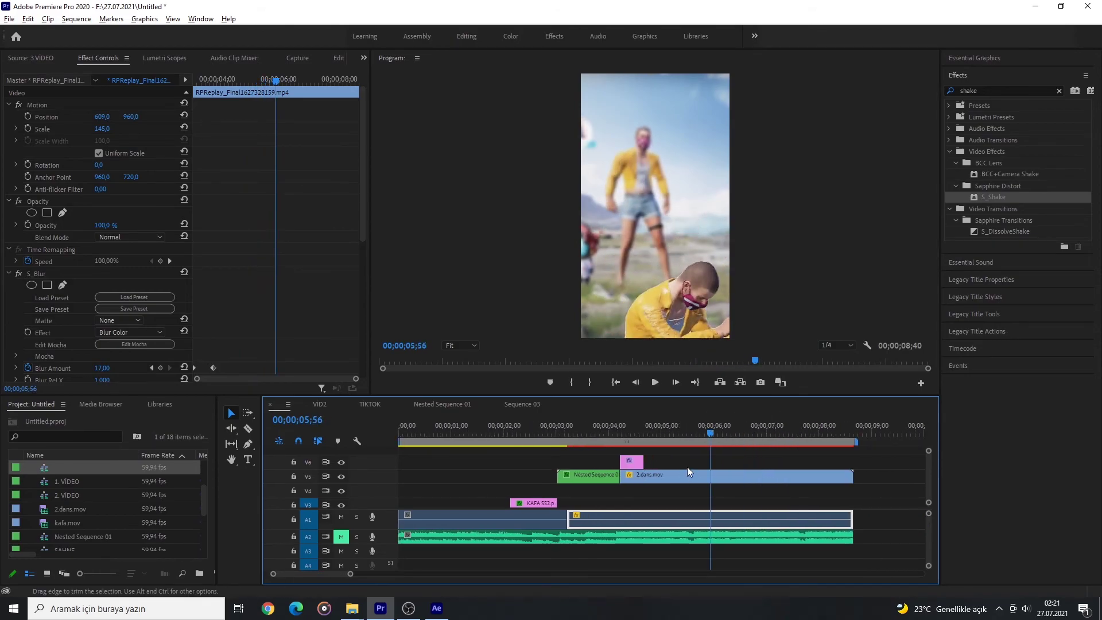
left_click(632, 429)
left_click_drag(631, 429, 685, 433)
Step: Move the playhead to 00;00;00;51 and select the clarx-hay-ncs-release.mp3 music clip on track A2
left_click(432, 432)
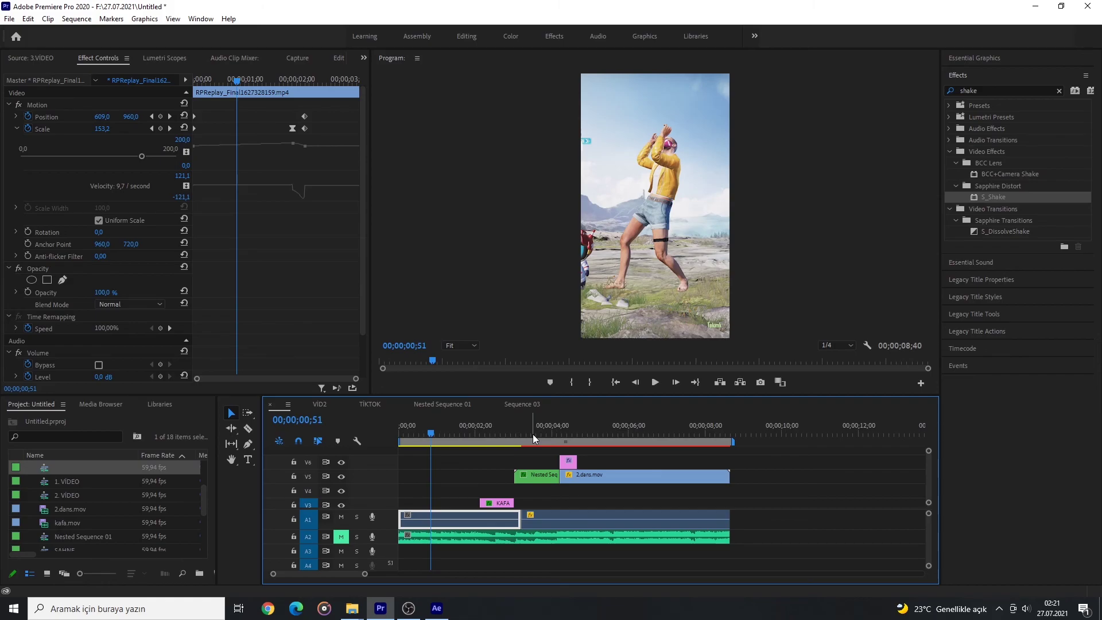
left_click(519, 538)
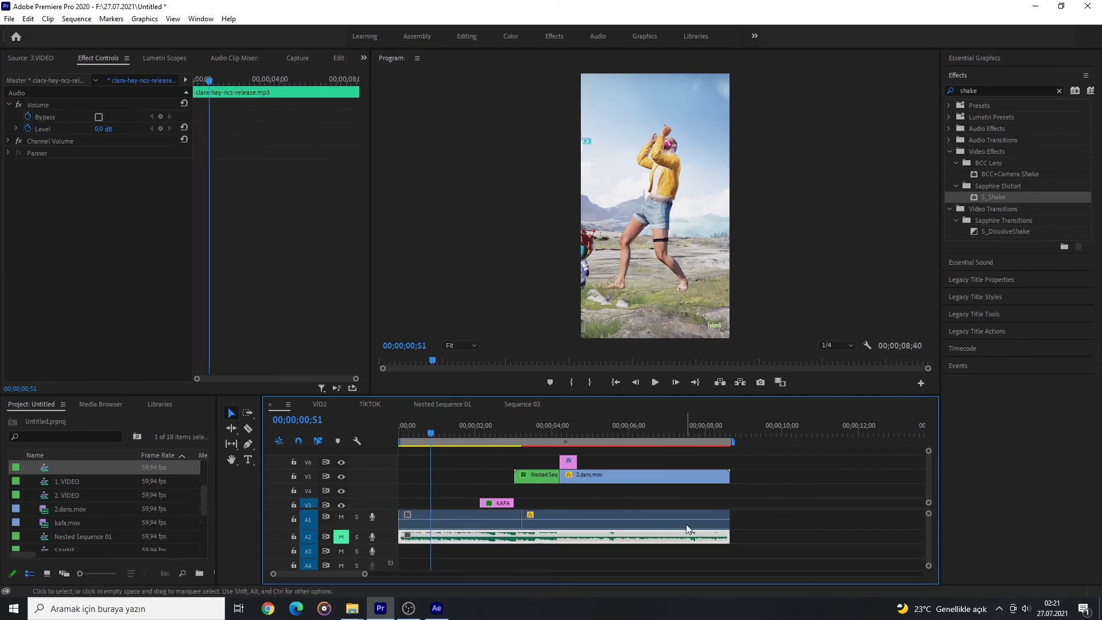